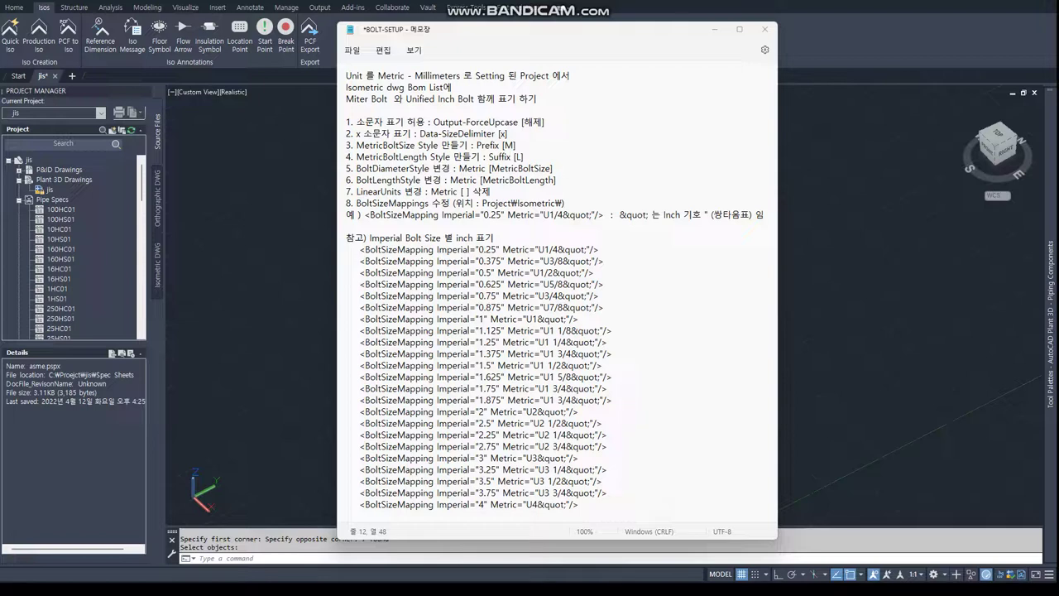
Read the BOLT-SETUP header lines about the iso BOM and metric/inch bolts, then minimize Notepad
{"action": "left_click_drag", "start_coordinate": [347, 75], "coordinate": [545, 83]}
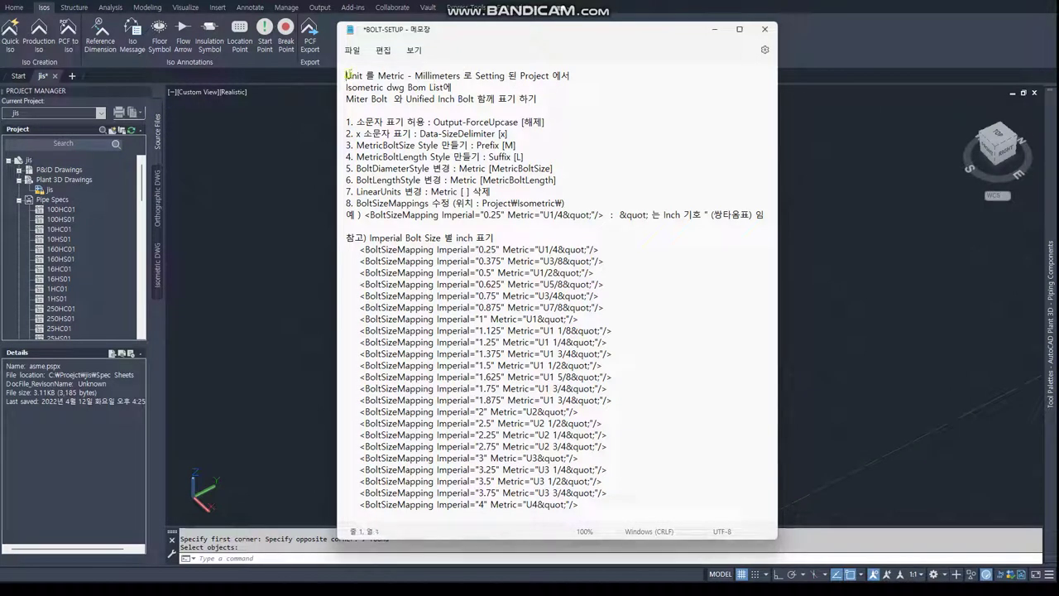
{"action": "left_click", "coordinate": [355, 98]}
{"action": "left_click_drag", "start_coordinate": [346, 86], "coordinate": [452, 87]}
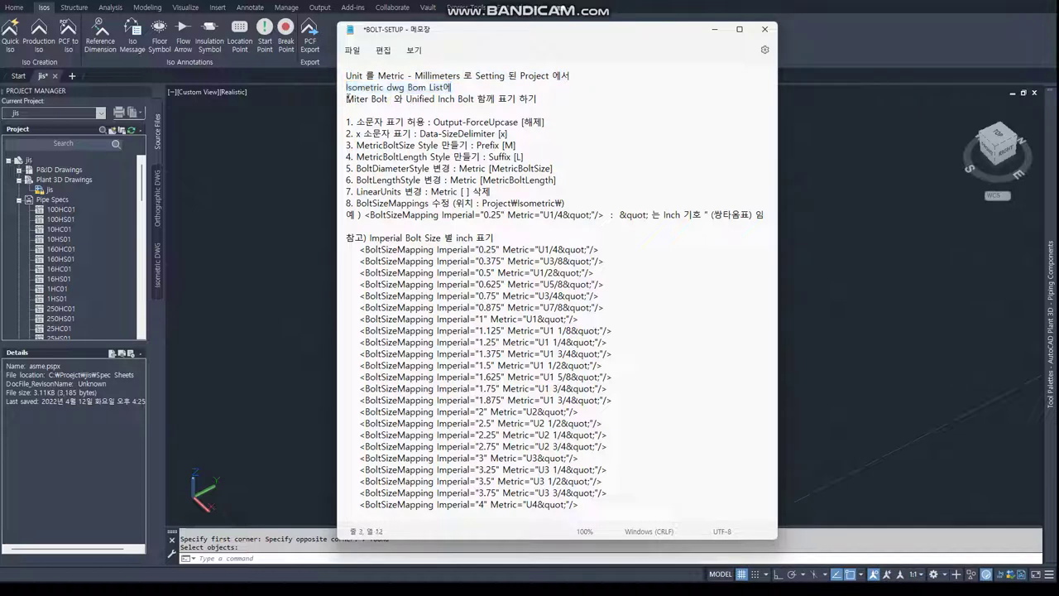
{"action": "left_click_drag", "start_coordinate": [347, 99], "coordinate": [544, 99]}
{"action": "left_click", "coordinate": [505, 98]}
{"action": "left_click", "coordinate": [715, 29]}
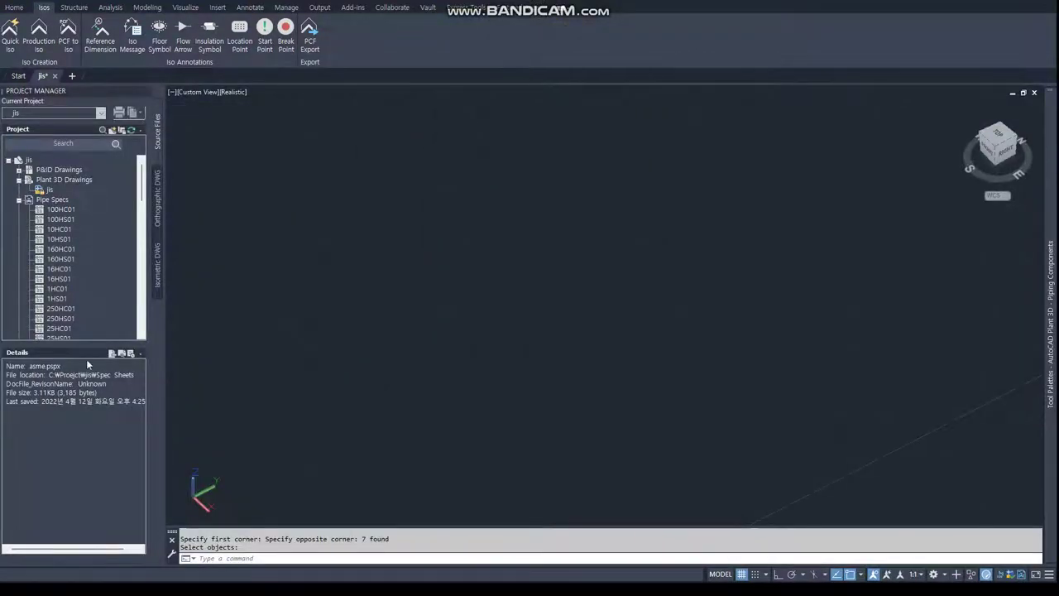
Check the jis project's Metric units, then open the asme spec from Pipe Specs with Edit Spec
{"action": "left_click", "coordinate": [27, 161]}
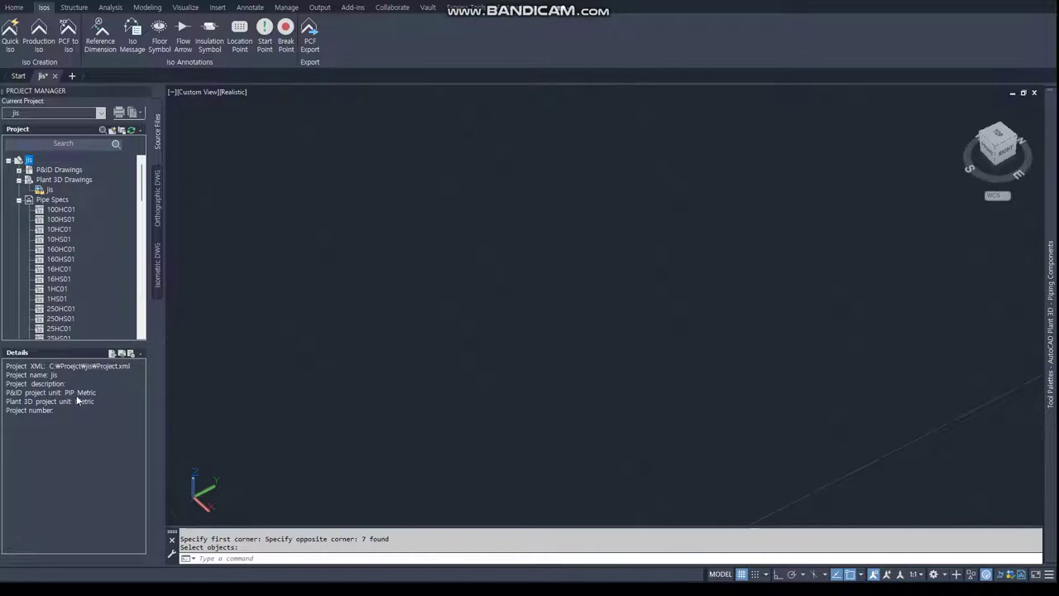
{"action": "left_click", "coordinate": [14, 7]}
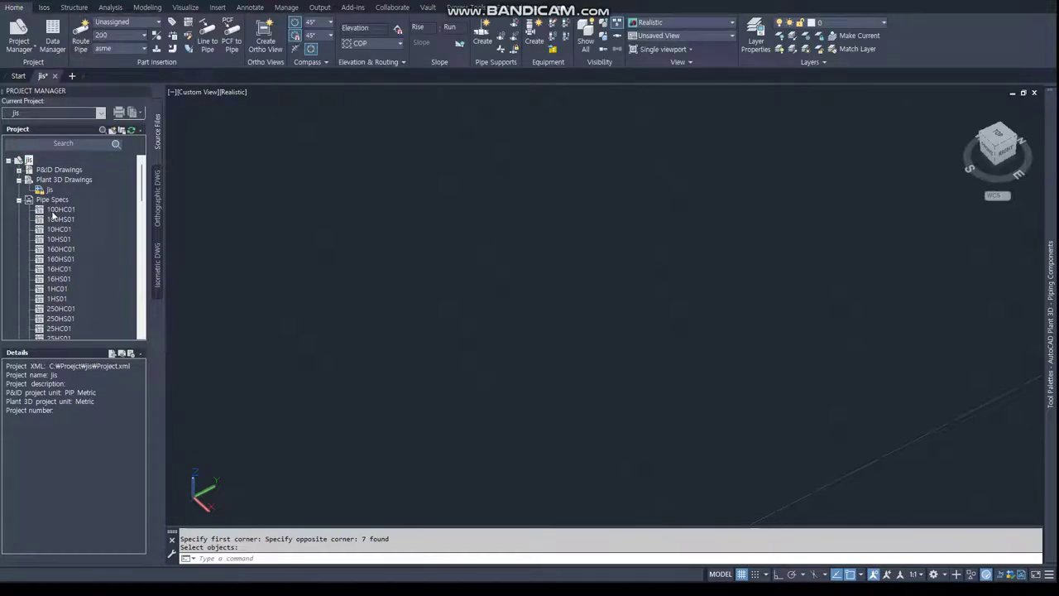
{"action": "scroll", "coordinate": [123, 241], "scroll_direction": "down", "scroll_amount": 8}
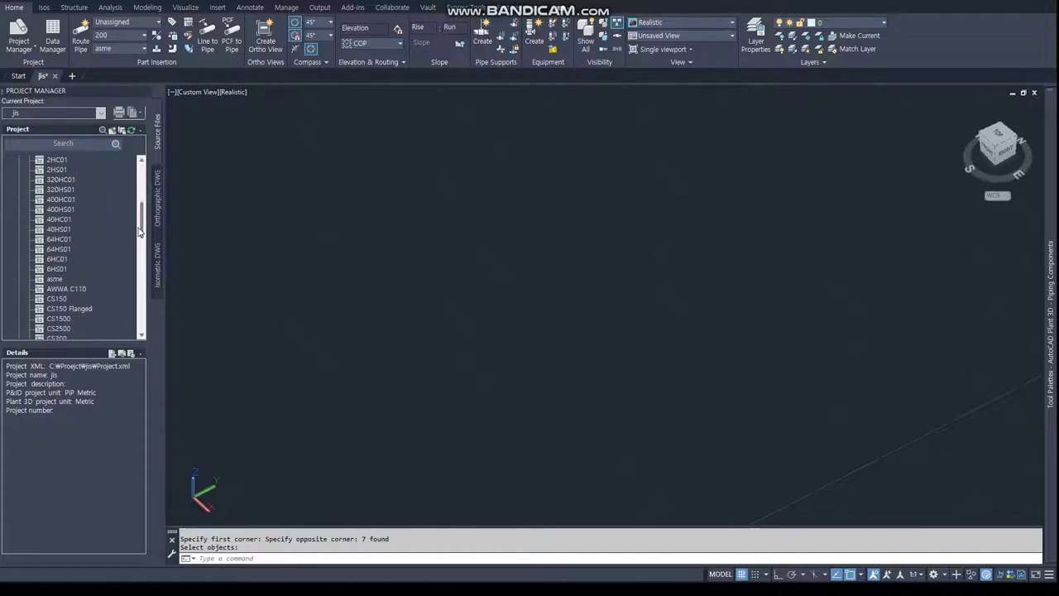
{"action": "left_click", "coordinate": [54, 250]}
{"action": "right_click", "coordinate": [54, 249]}
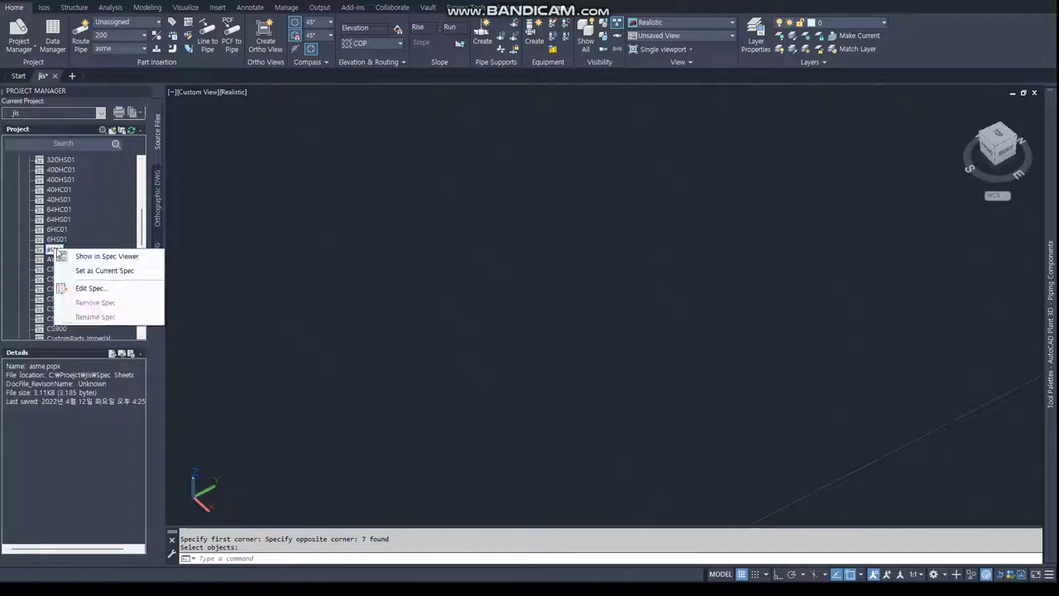
{"action": "left_click", "coordinate": [92, 289]}
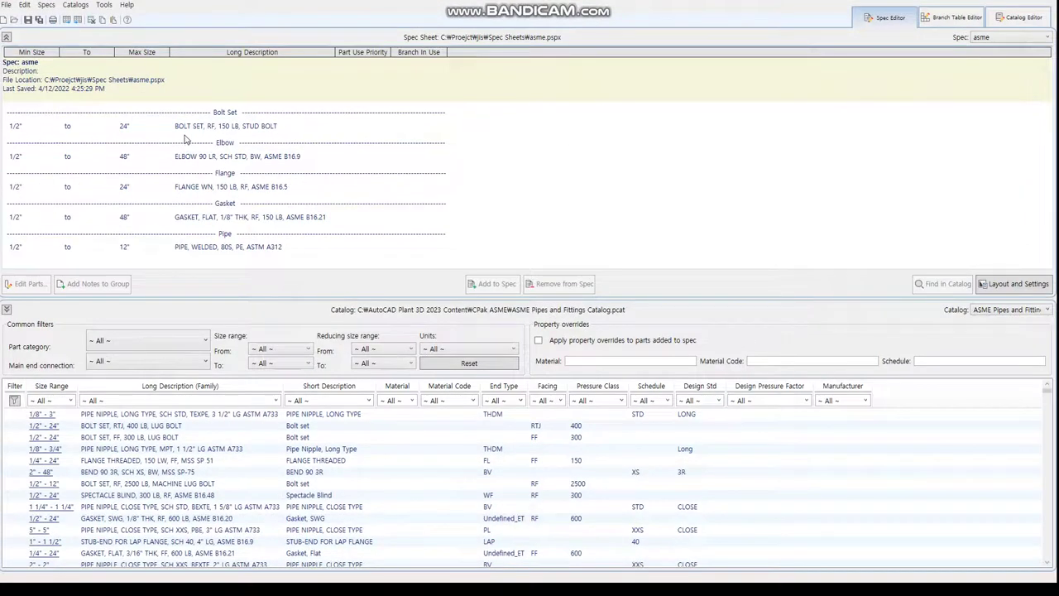
{"action": "left_click", "coordinate": [191, 127]}
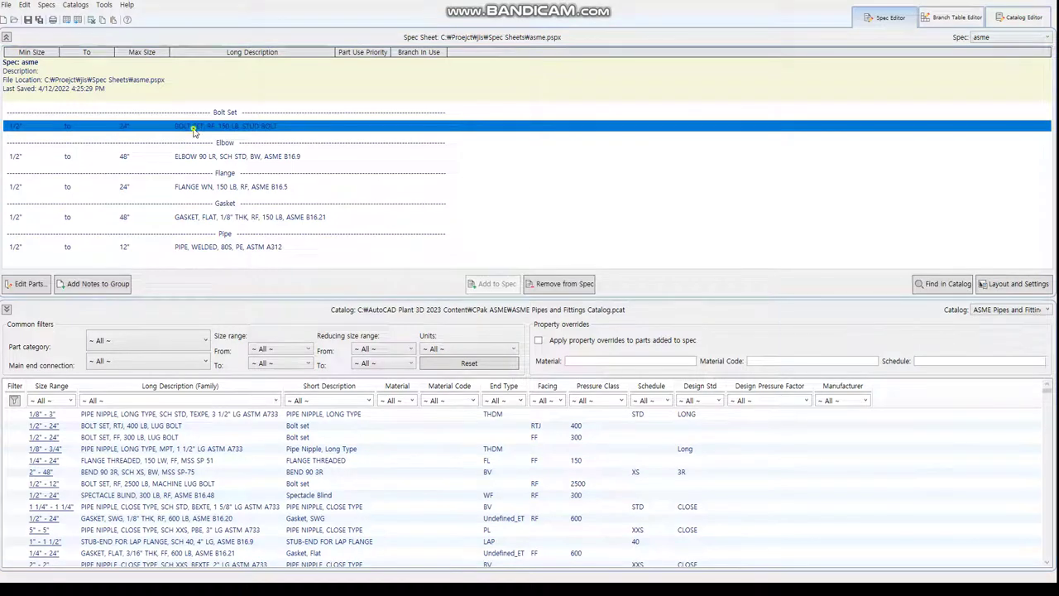
{"action": "double_click", "coordinate": [192, 128]}
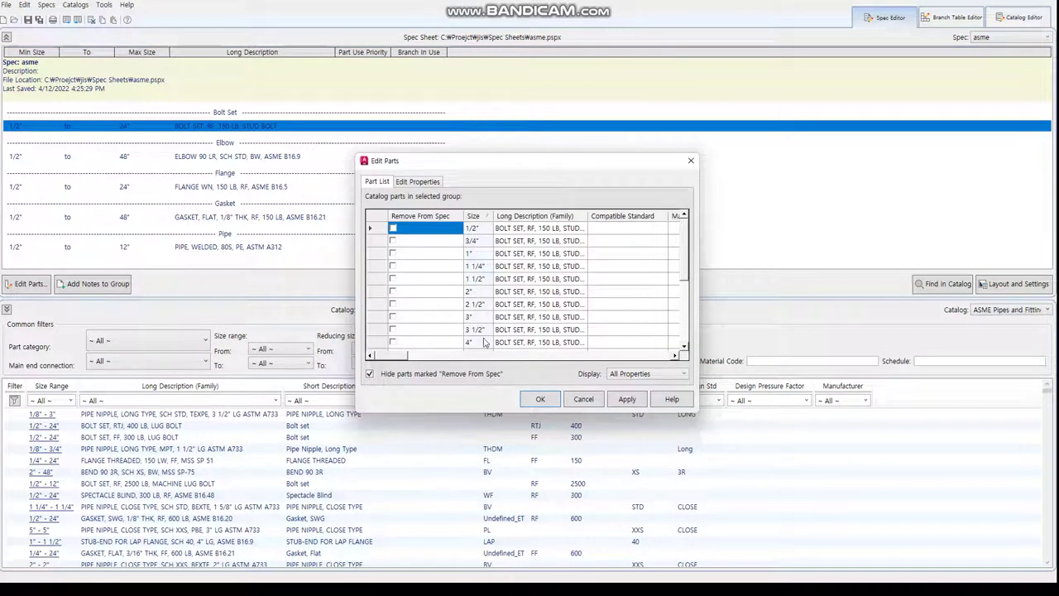
{"action": "left_click", "coordinate": [691, 161]}
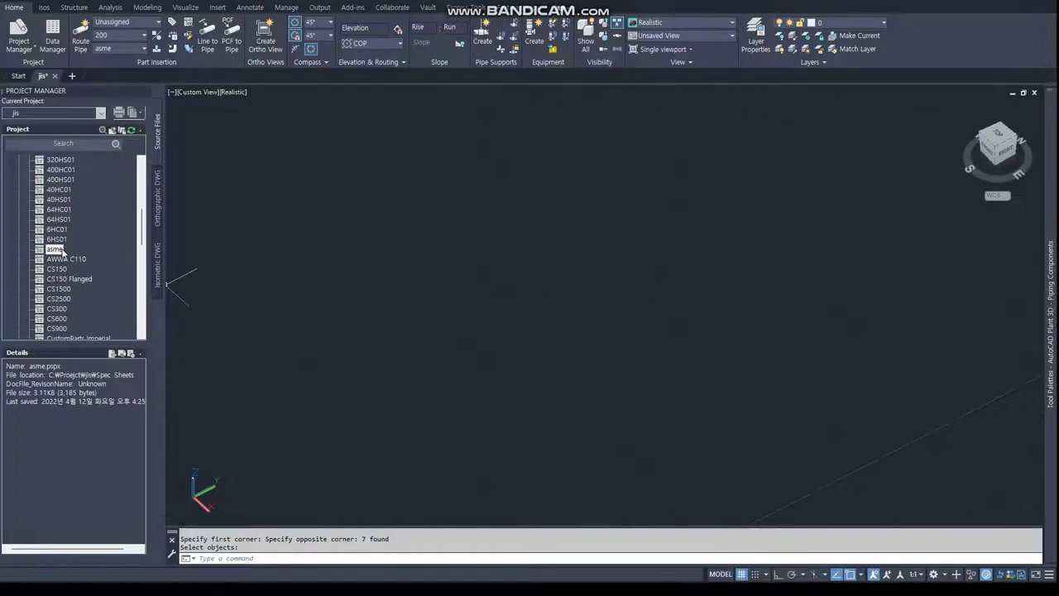
{"action": "scroll", "coordinate": [61, 273], "scroll_direction": "down", "scroll_amount": 2}
{"action": "scroll", "coordinate": [63, 281], "scroll_direction": "down", "scroll_amount": 2}
{"action": "scroll", "coordinate": [62, 282], "scroll_direction": "down", "scroll_amount": 1}
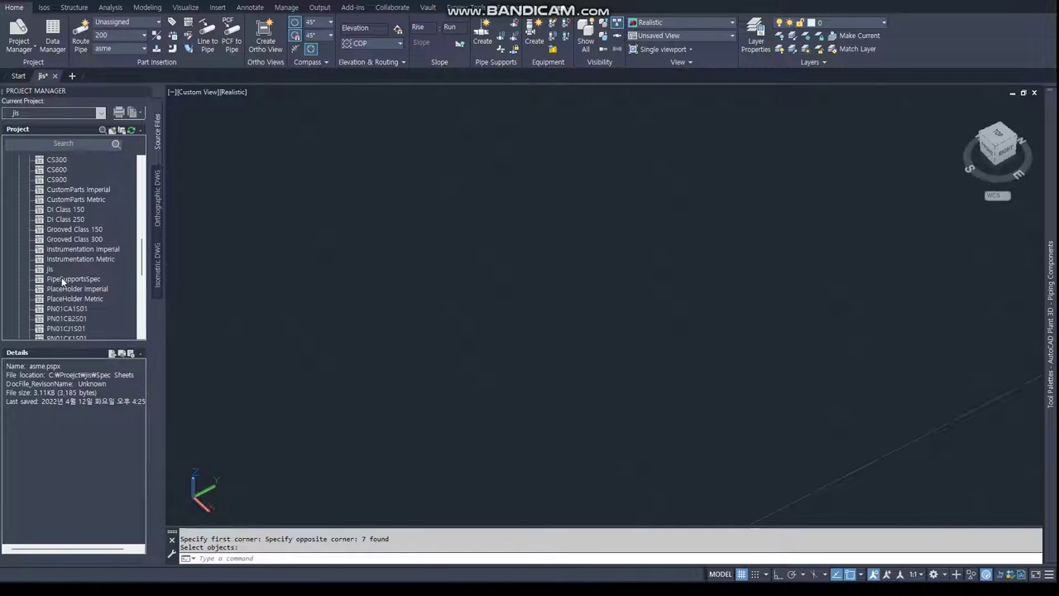
{"action": "left_click", "coordinate": [50, 269]}
{"action": "right_click", "coordinate": [49, 269]}
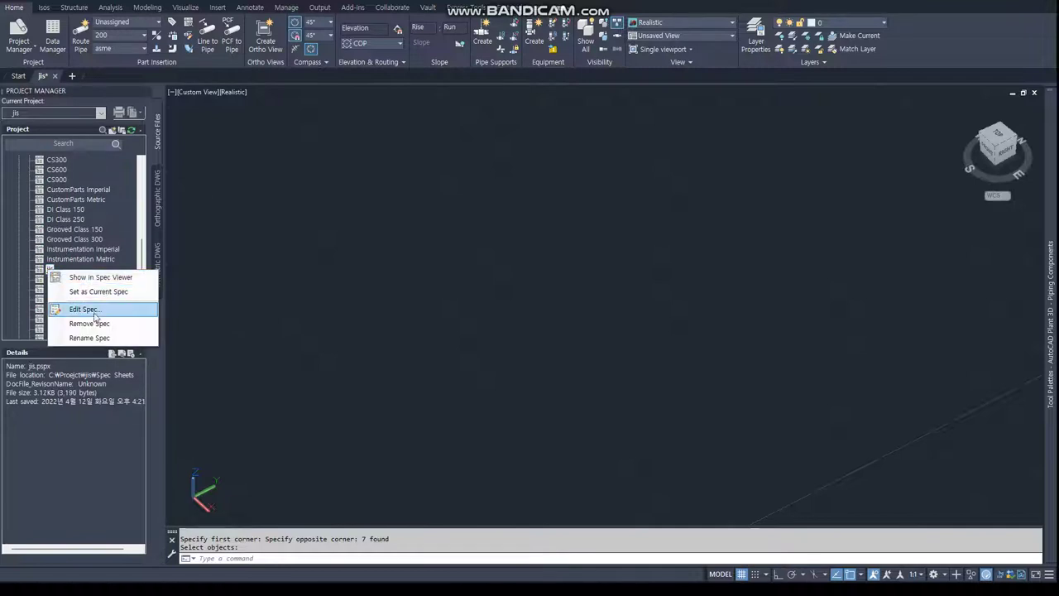
{"action": "left_click", "coordinate": [94, 311]}
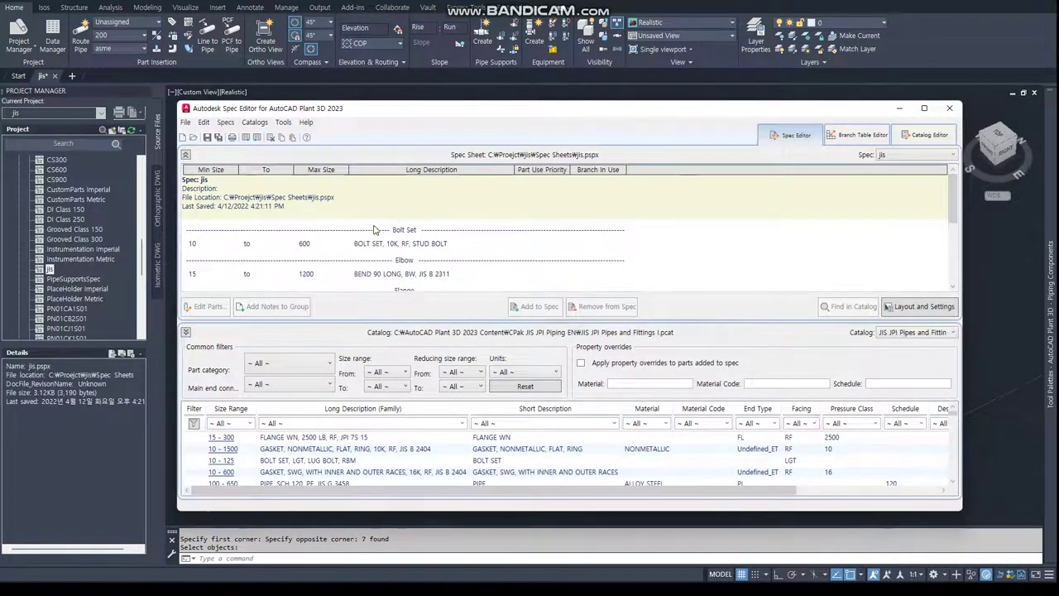
{"action": "left_click", "coordinate": [370, 245]}
{"action": "double_click", "coordinate": [370, 248]}
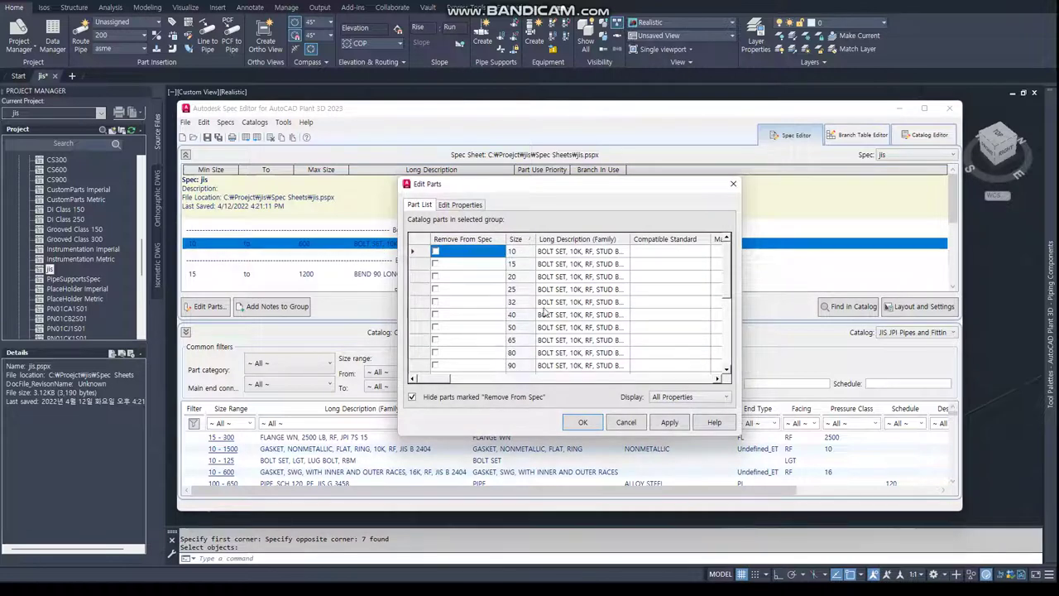
{"action": "left_click", "coordinate": [733, 184]}
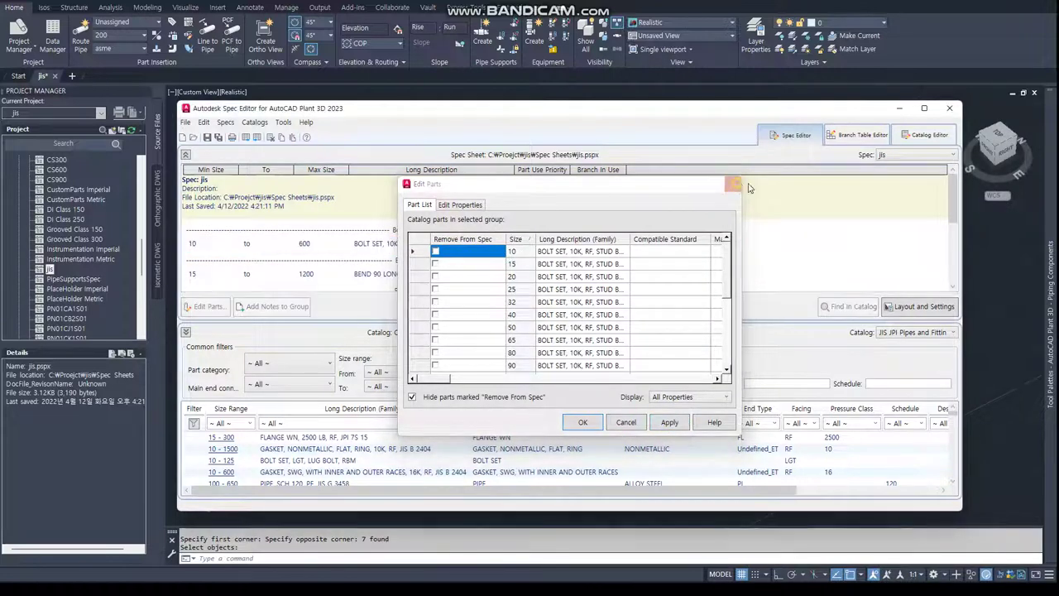
{"action": "left_click", "coordinate": [950, 108]}
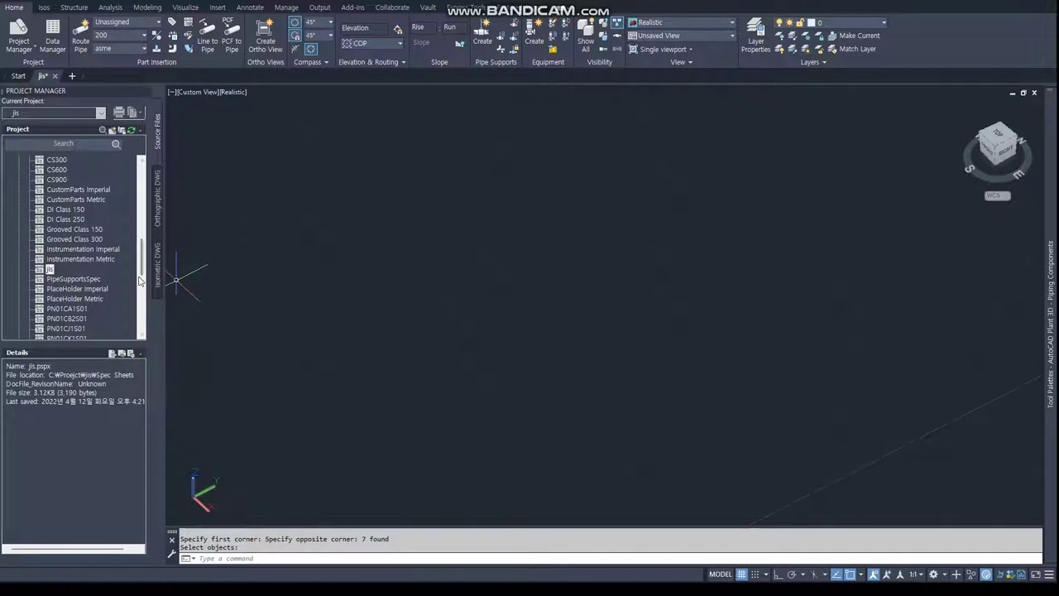
Keep asme as the routing spec and route a new 200 pipe run
{"action": "left_click", "coordinate": [117, 49]}
{"action": "left_click", "coordinate": [116, 64]}
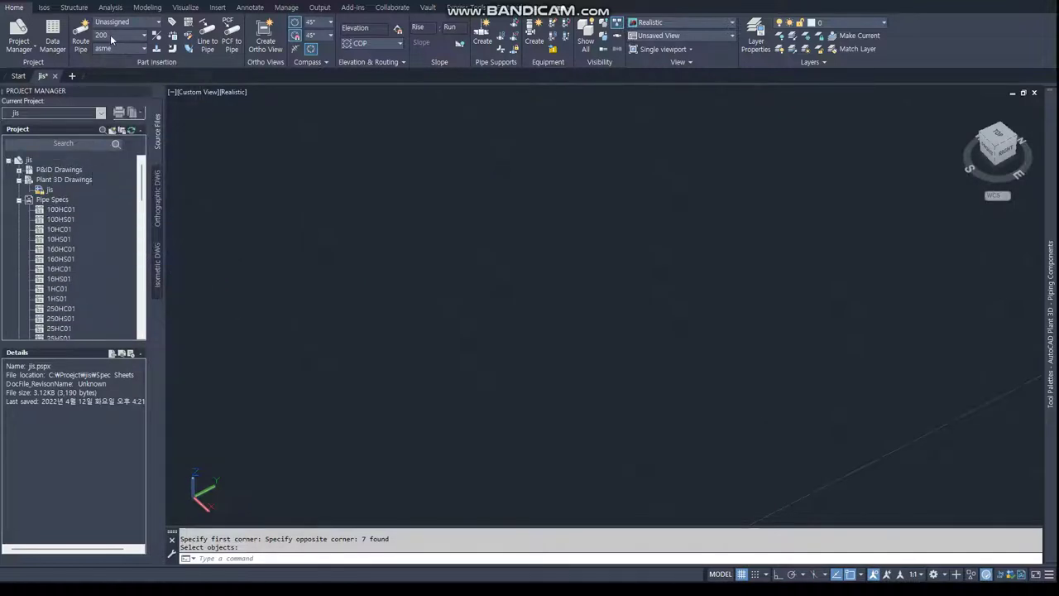
{"action": "left_click", "coordinate": [83, 38]}
{"action": "left_click", "coordinate": [274, 328]}
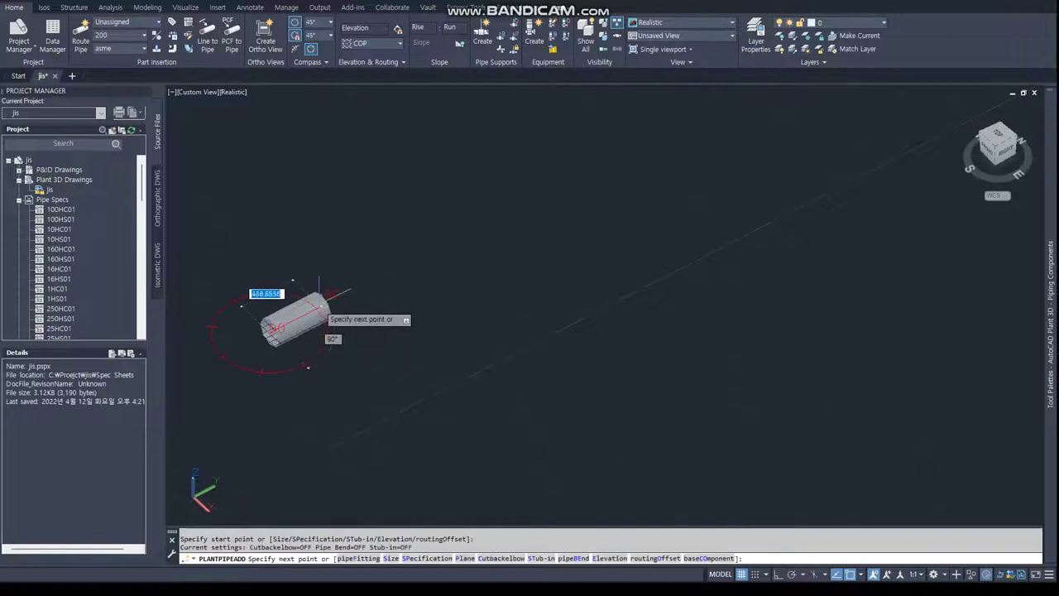
{"action": "left_click", "coordinate": [387, 275]}
{"action": "key", "text": "Return"}
{"action": "mouse_move", "coordinate": [1050, 315]}
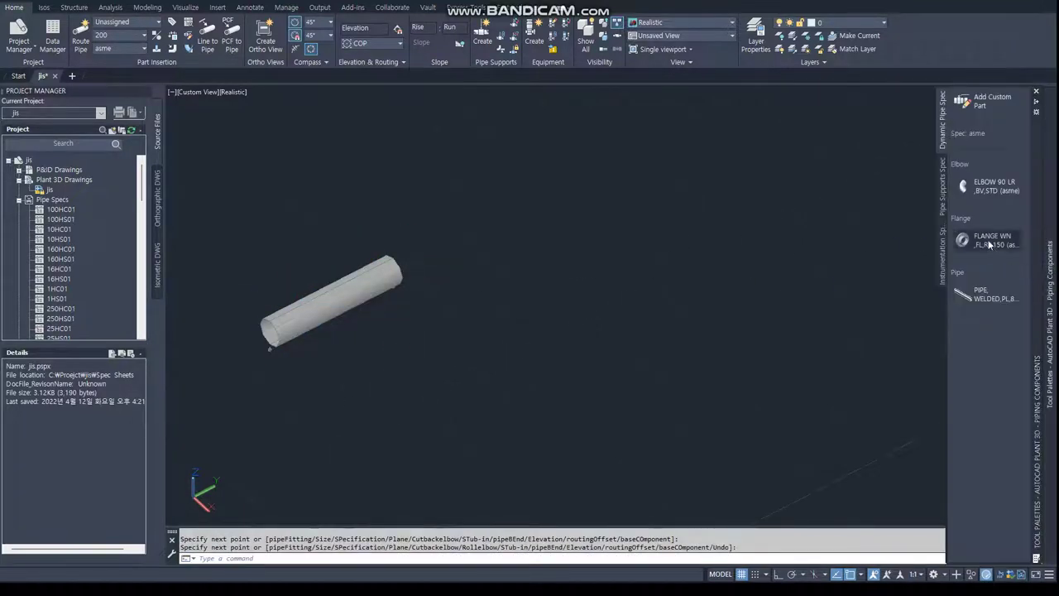
Insert an asme FLANGE WN on the pipe at its default rotation
{"action": "left_click", "coordinate": [991, 246]}
{"action": "left_click", "coordinate": [331, 300]}
{"action": "left_click", "coordinate": [325, 304]}
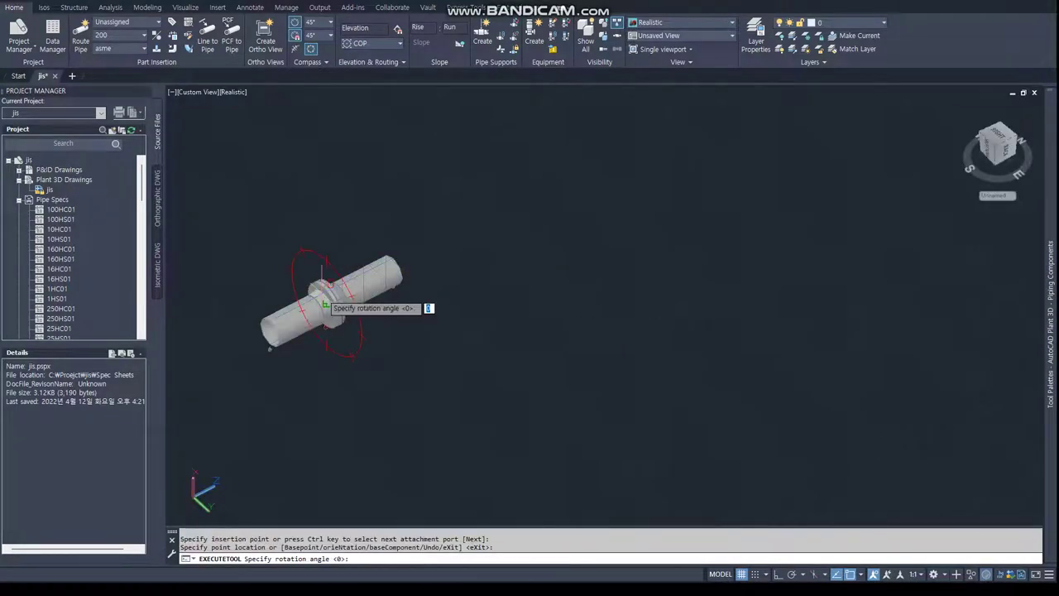
{"action": "left_click", "coordinate": [325, 305]}
{"action": "key", "text": "Escape"}
Switch the routing spec to jis and extend a second pipe from the existing pipe's end
{"action": "left_click", "coordinate": [121, 38]}
{"action": "left_click", "coordinate": [121, 38]}
{"action": "left_click", "coordinate": [120, 48]}
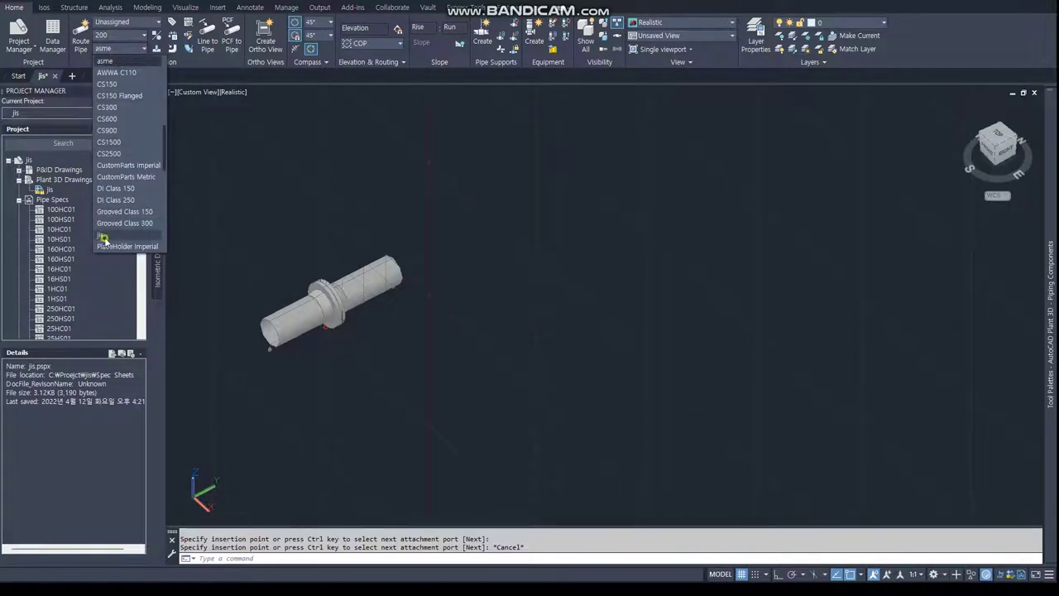
{"action": "left_click", "coordinate": [102, 236]}
{"action": "left_click", "coordinate": [80, 37]}
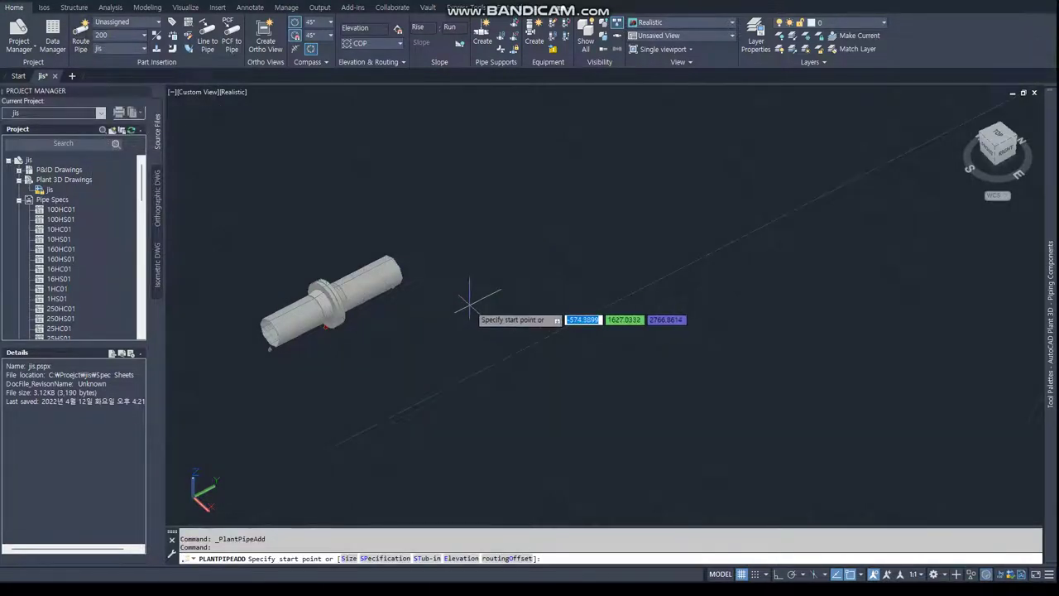
{"action": "left_click", "coordinate": [397, 266]}
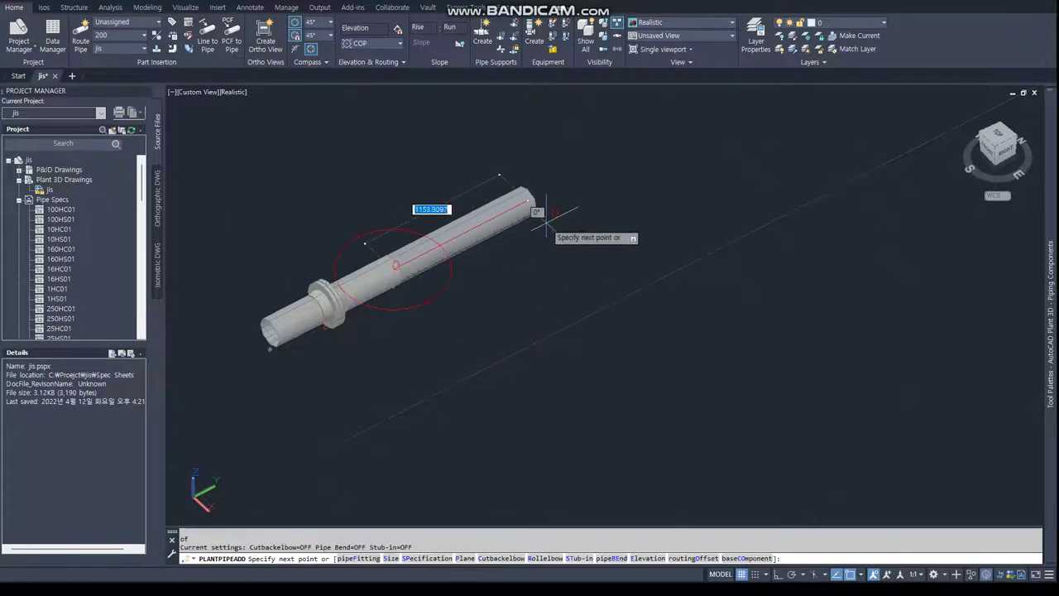
{"action": "left_click", "coordinate": [511, 221]}
{"action": "key", "text": "Escape"}
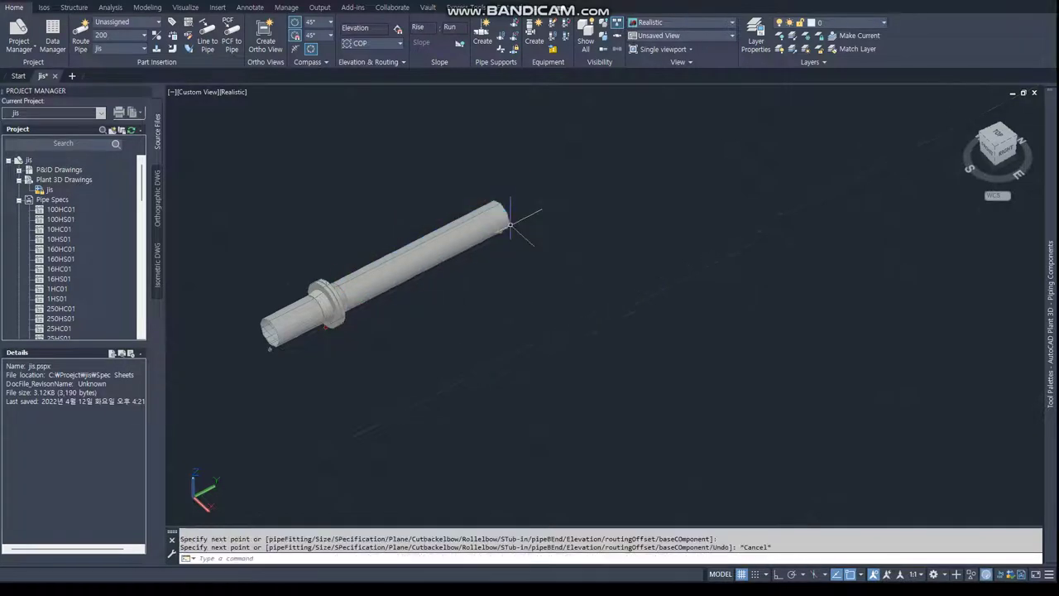
{"action": "mouse_move", "coordinate": [1051, 273]}
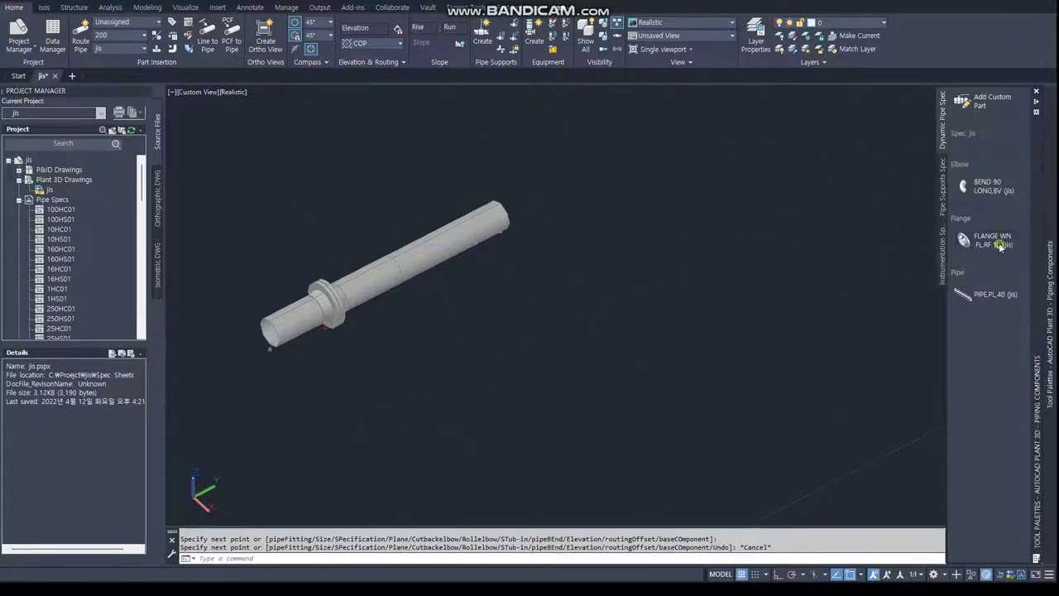
Insert a jis FLANGE WN on the new jis pipe
{"action": "left_click", "coordinate": [994, 240]}
{"action": "left_click", "coordinate": [435, 249]}
{"action": "left_click", "coordinate": [447, 253]}
{"action": "key", "text": "Escape"}
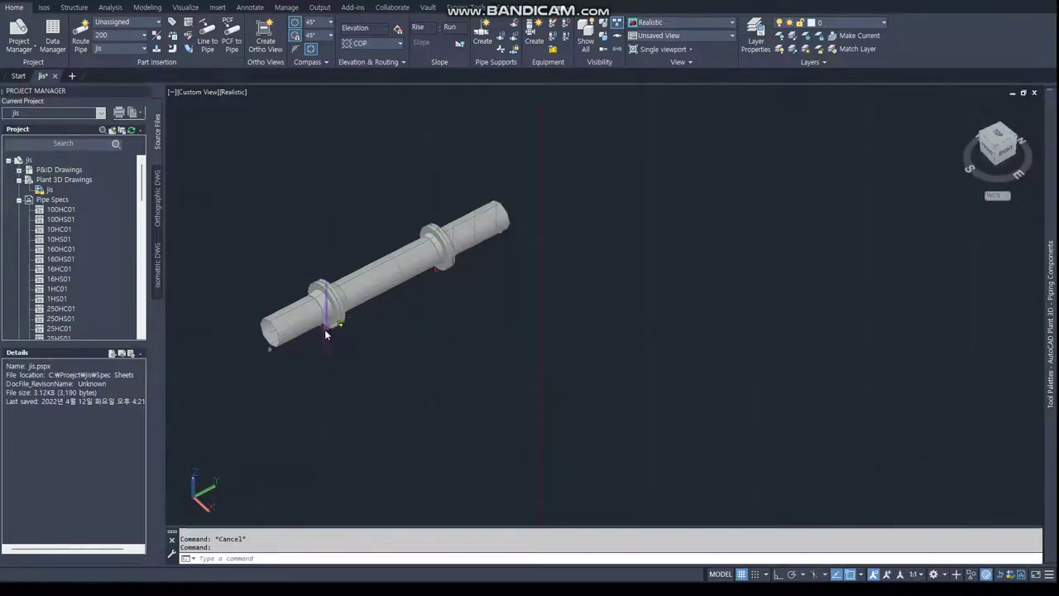
{"action": "right_click", "coordinate": [326, 333]}
{"action": "key", "text": "Escape"}
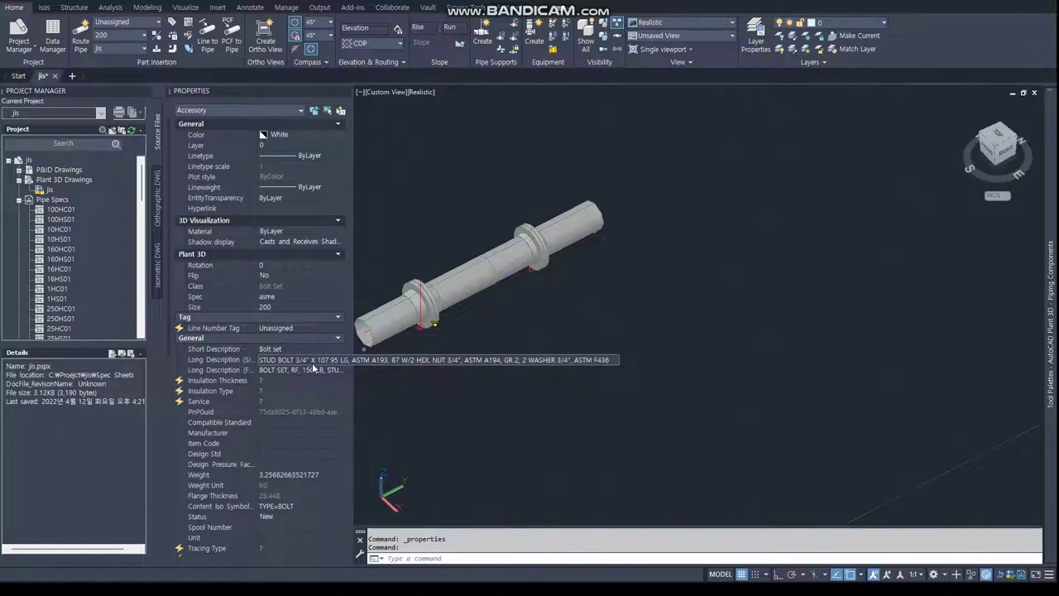
Check the jis bolt set's properties, then close the Properties palette and pan closer to the pipe
{"action": "key", "text": "Escape"}
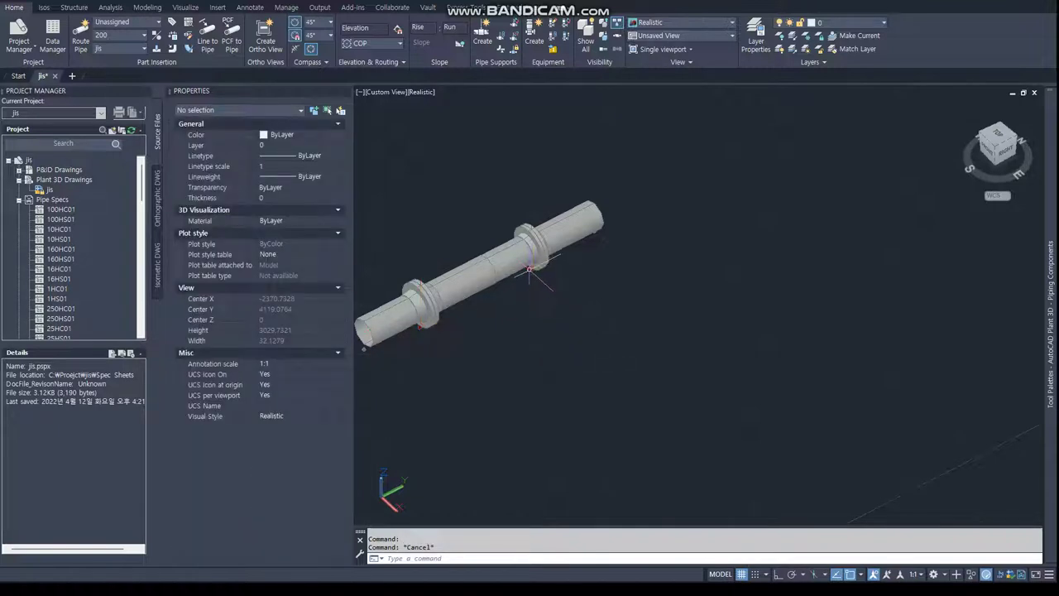
{"action": "left_click", "coordinate": [530, 269]}
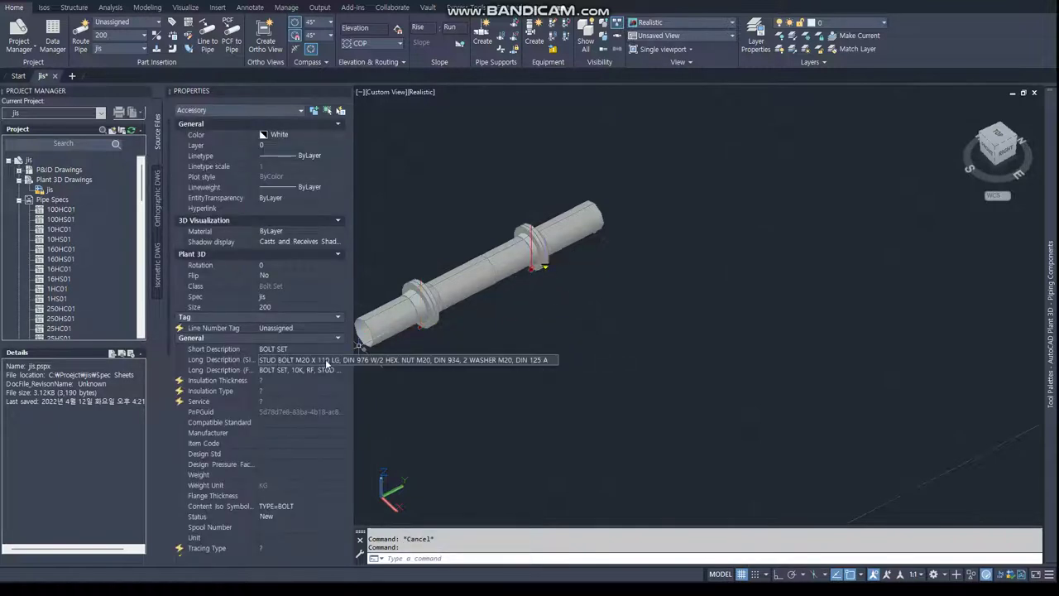
{"action": "left_click", "coordinate": [558, 437]}
{"action": "key", "text": "Escape"}
{"action": "left_click", "coordinate": [345, 92]}
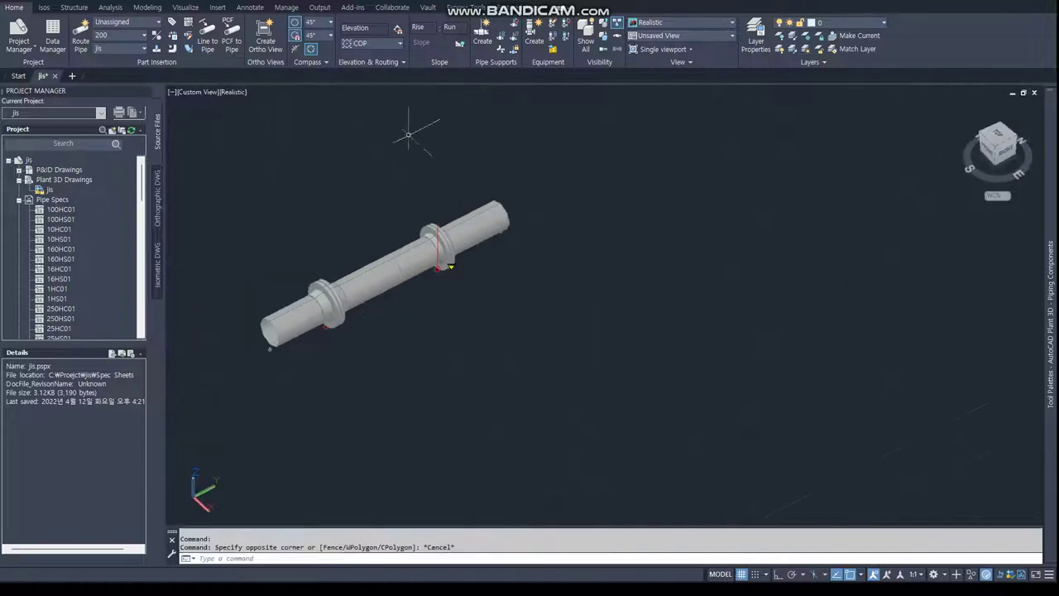
{"action": "middle_click_drag", "start_coordinate": [435, 350], "coordinate": [560, 372]}
Window-select the pipe run, create a Quick Iso with the Final_A2 style, and view the results
{"action": "scroll", "coordinate": [558, 358], "scroll_direction": "up", "scroll_amount": 3}
{"action": "scroll", "coordinate": [558, 359], "scroll_direction": "down", "scroll_amount": 2}
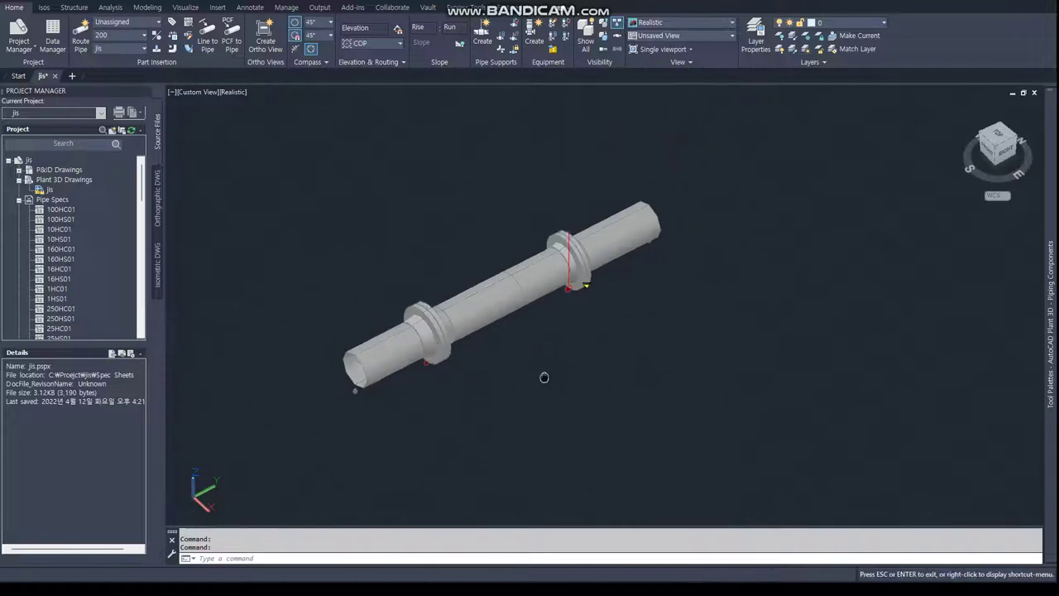
{"action": "left_click", "coordinate": [714, 463]}
{"action": "left_click", "coordinate": [276, 162]}
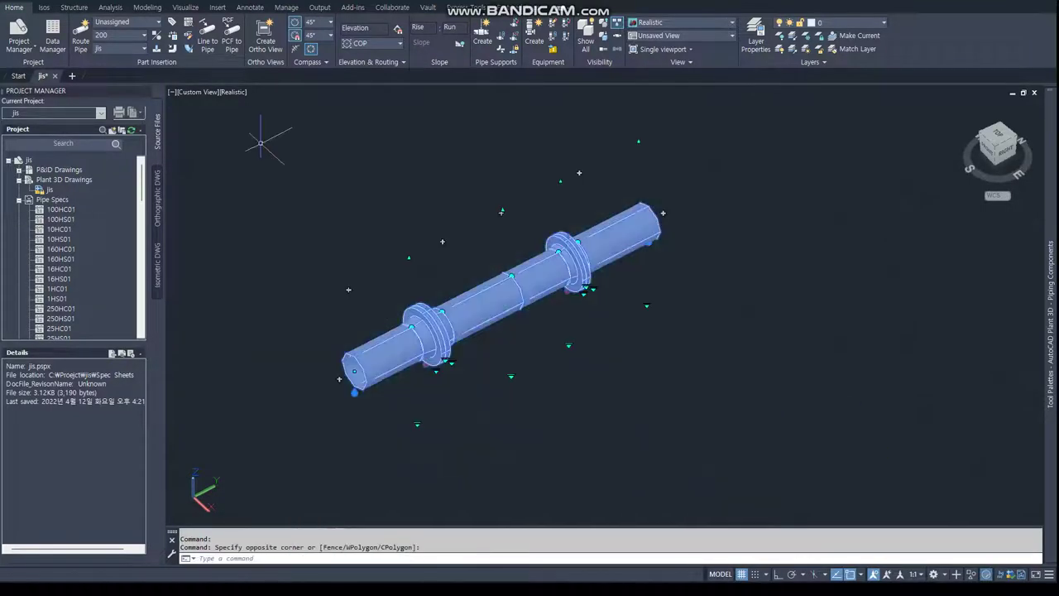
{"action": "left_click", "coordinate": [43, 7]}
{"action": "left_click", "coordinate": [10, 30]}
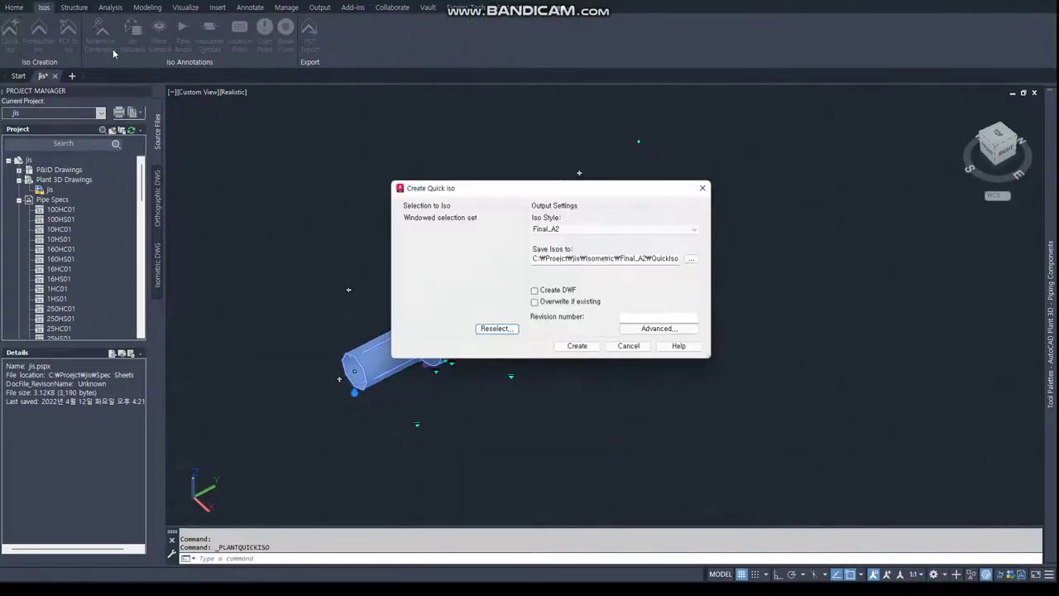
{"action": "left_click", "coordinate": [543, 229]}
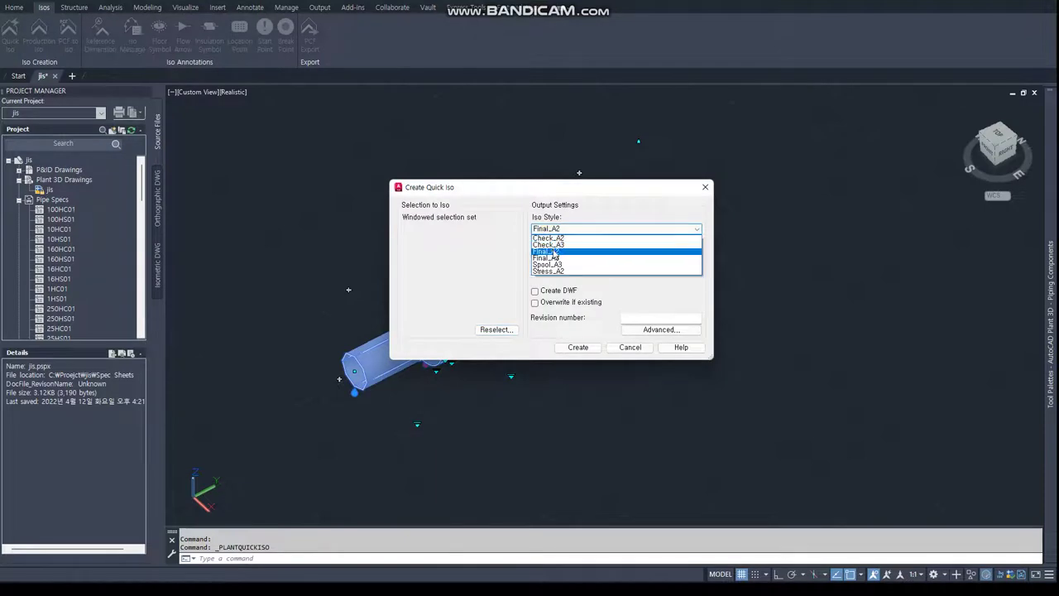
{"action": "left_click", "coordinate": [561, 250]}
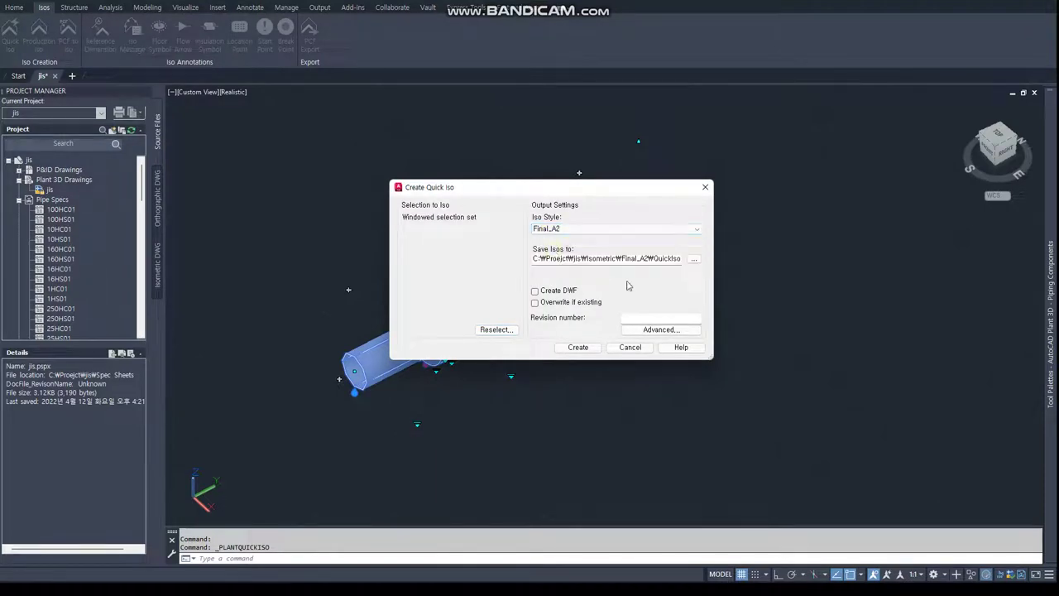
{"action": "left_click", "coordinate": [579, 347]}
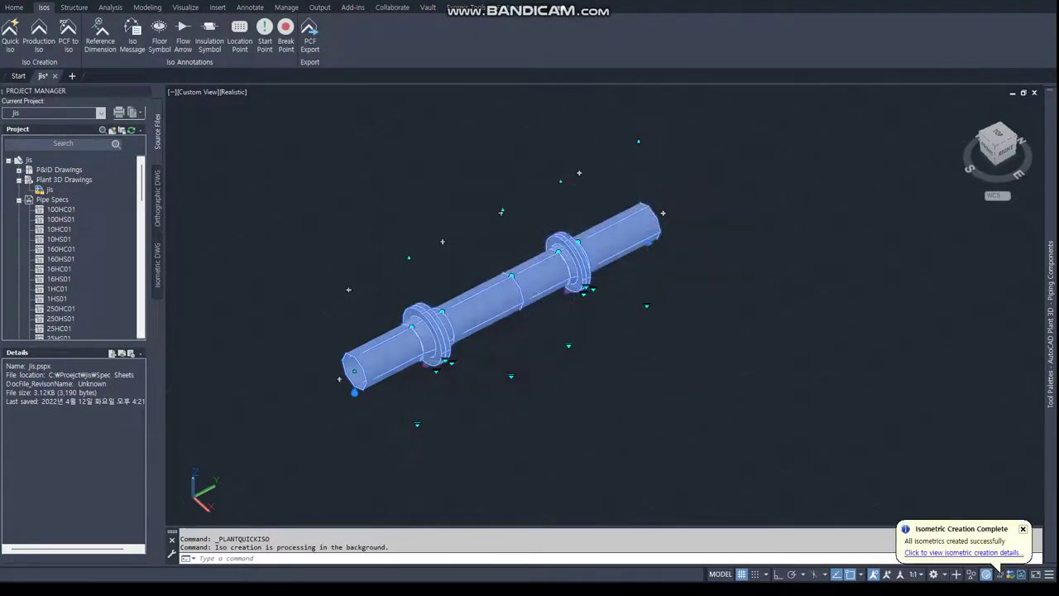
{"action": "left_click", "coordinate": [938, 553]}
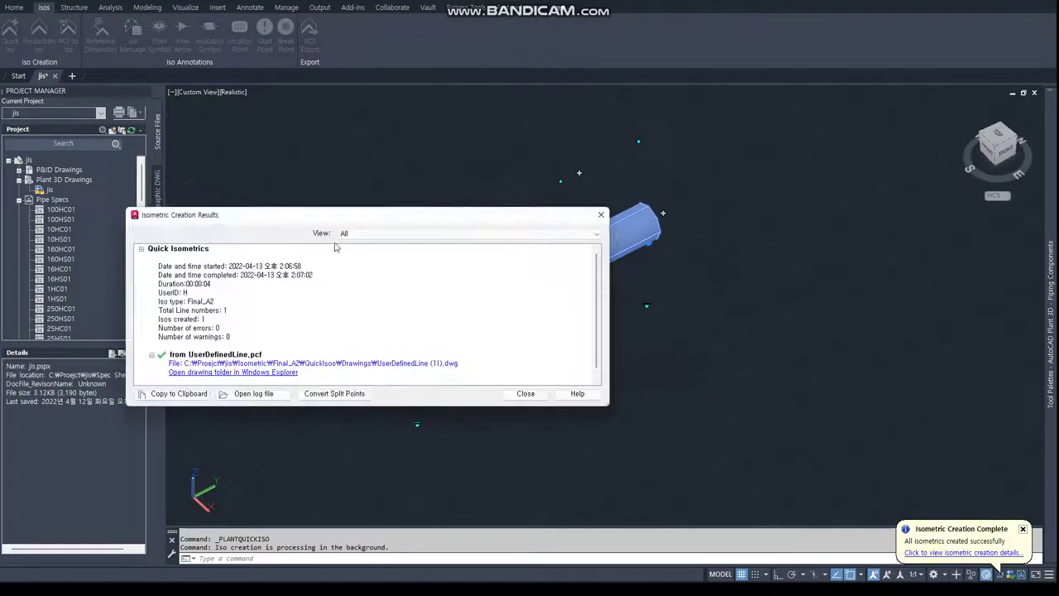
Open the UserDefinedLine (11) iso and center its BOM showing 20X110 and 20X108 bolts
{"action": "double_click", "coordinate": [348, 362]}
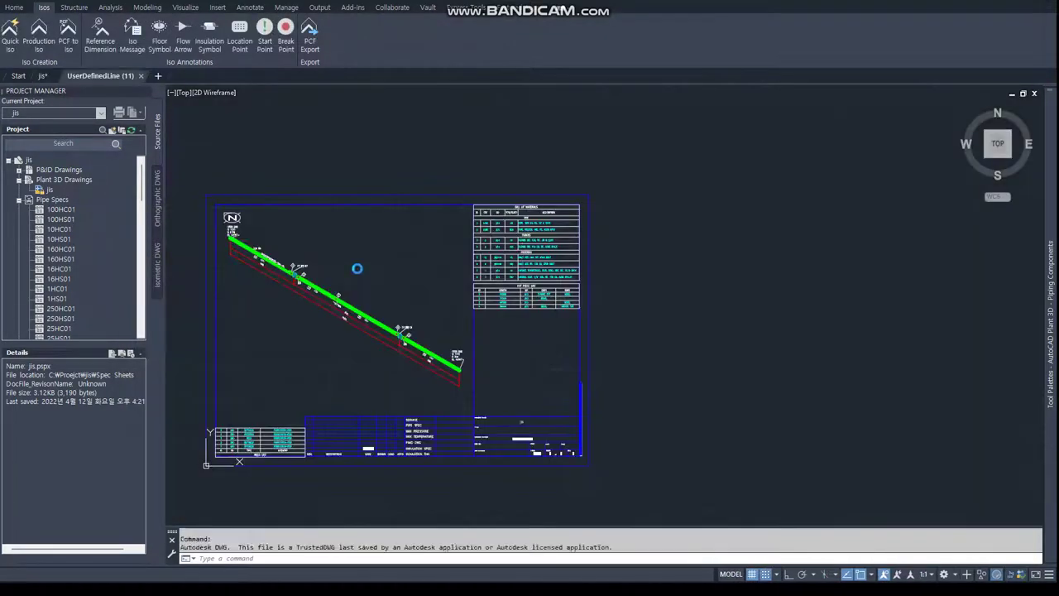
{"action": "scroll", "coordinate": [439, 260], "scroll_direction": "up", "scroll_amount": 5}
{"action": "middle_click_drag", "start_coordinate": [572, 255], "coordinate": [500, 270]}
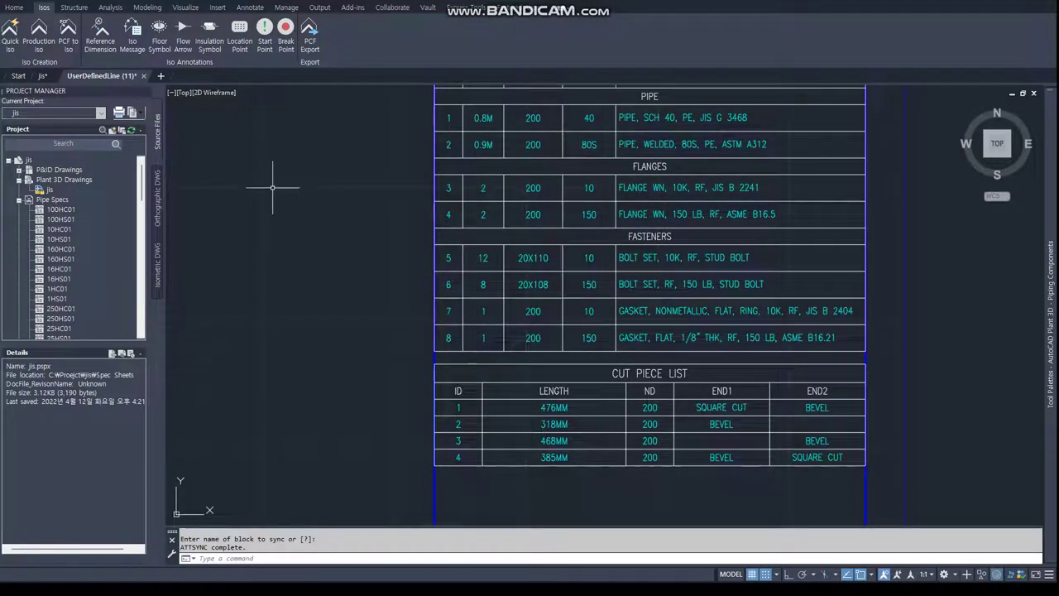
{"action": "key", "text": "alt+Tab"}
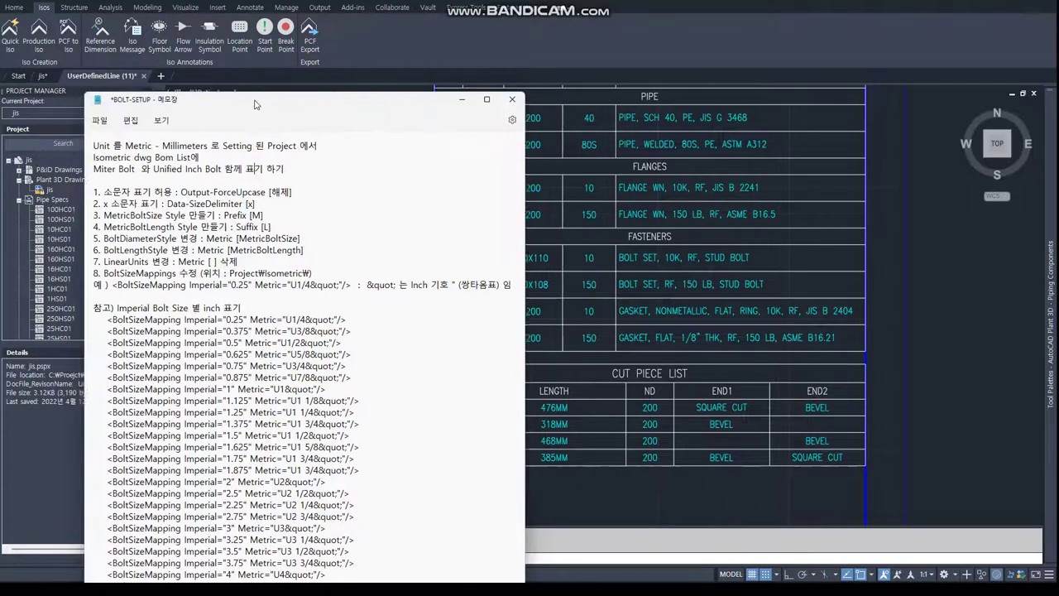
Highlight iso style steps 1–7 in BOLT-SETUP, then return to the jis model drawing
{"action": "left_click_drag", "start_coordinate": [105, 175], "coordinate": [337, 248]}
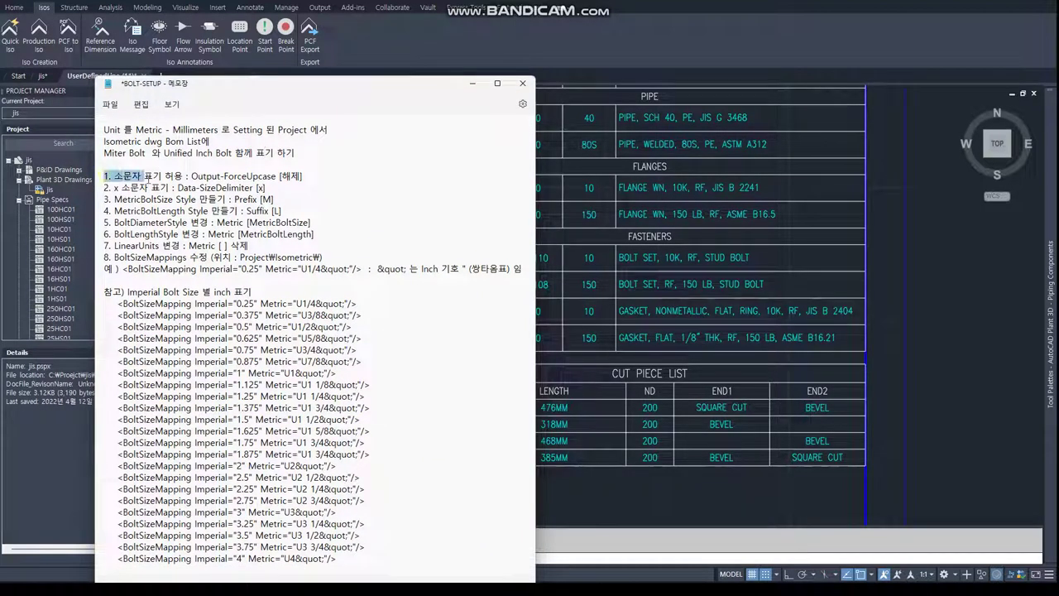
{"action": "left_click_drag", "start_coordinate": [337, 249], "coordinate": [337, 246]}
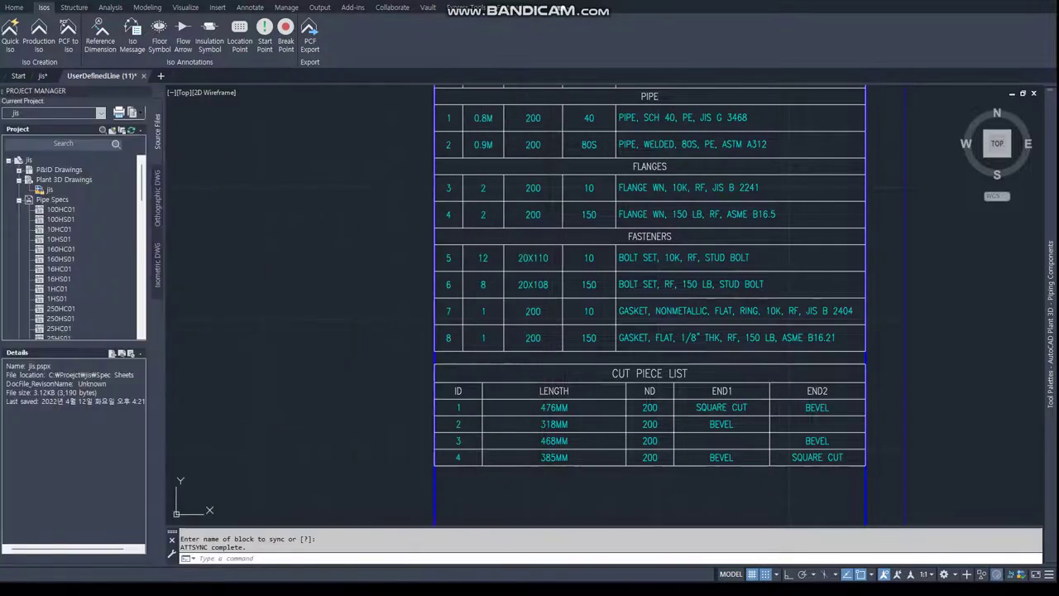
{"action": "left_click", "coordinate": [44, 76]}
In Project Setup, go to Isometric DWG Settings > Iso Style Setup, select Final_A2, and edit it
{"action": "right_click", "coordinate": [29, 162]}
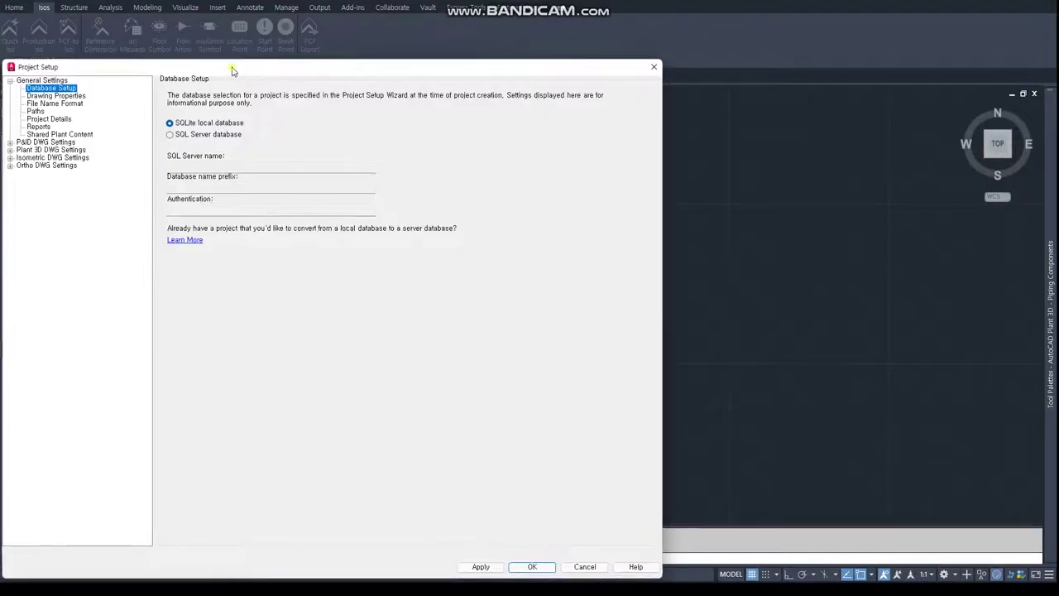
{"action": "left_click_drag", "start_coordinate": [232, 72], "coordinate": [237, 51]}
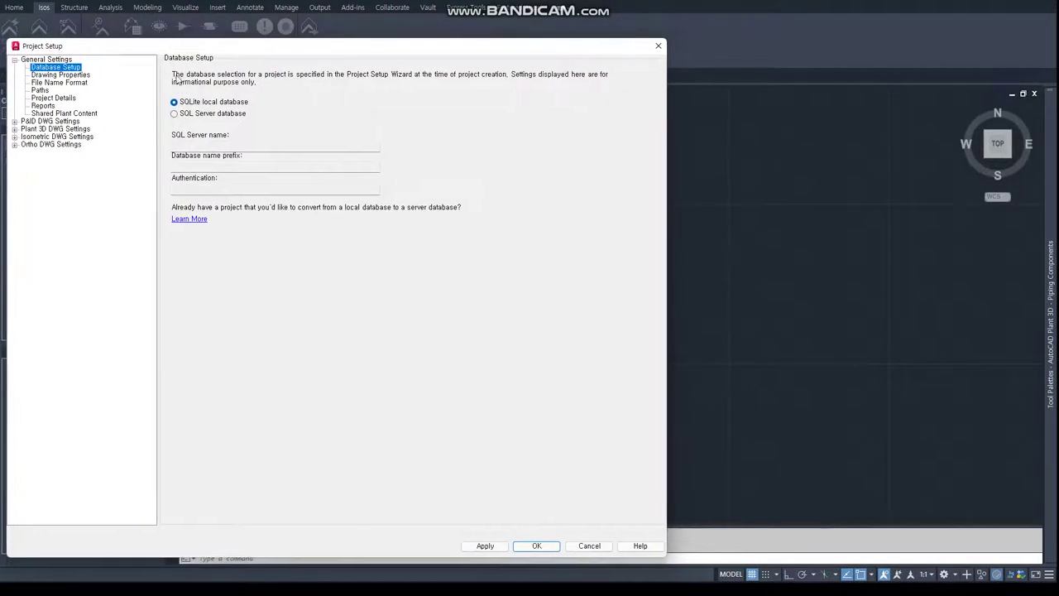
{"action": "left_click", "coordinate": [14, 137]}
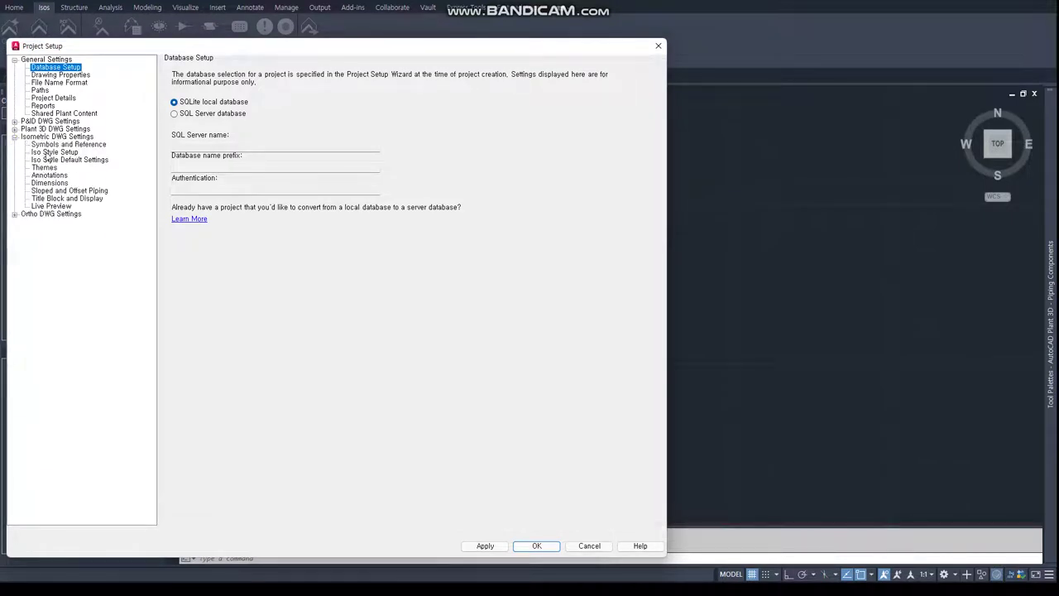
{"action": "left_click", "coordinate": [50, 154]}
{"action": "left_click", "coordinate": [351, 68]}
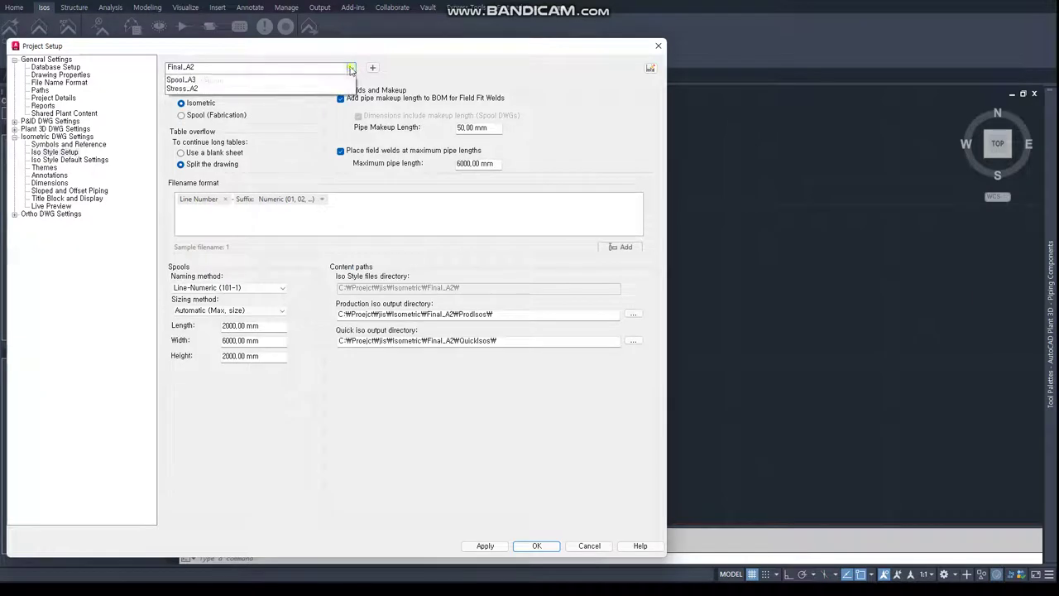
{"action": "left_click", "coordinate": [189, 96]}
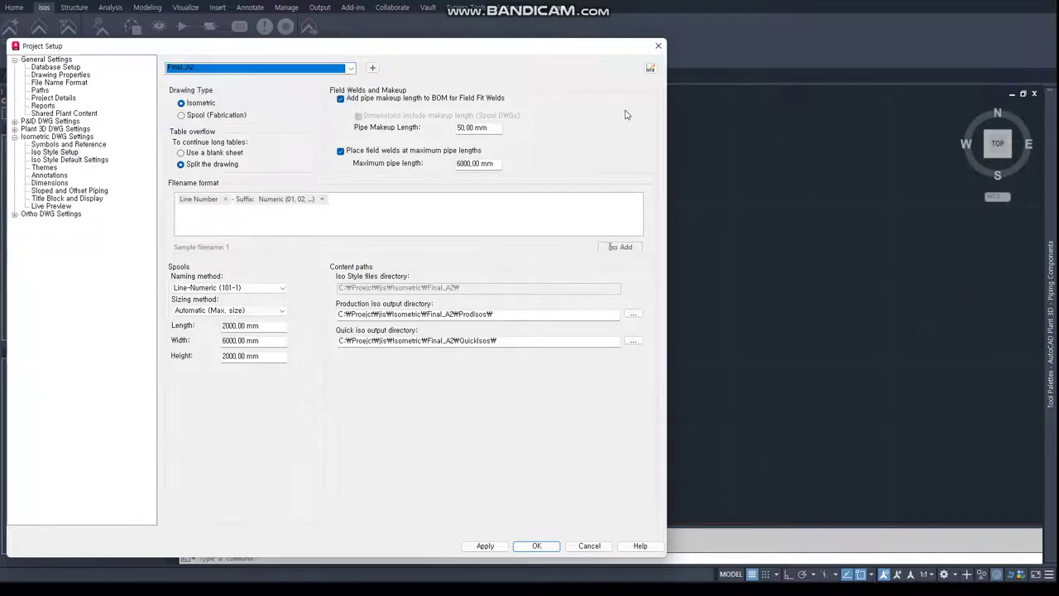
{"action": "left_click", "coordinate": [651, 68]}
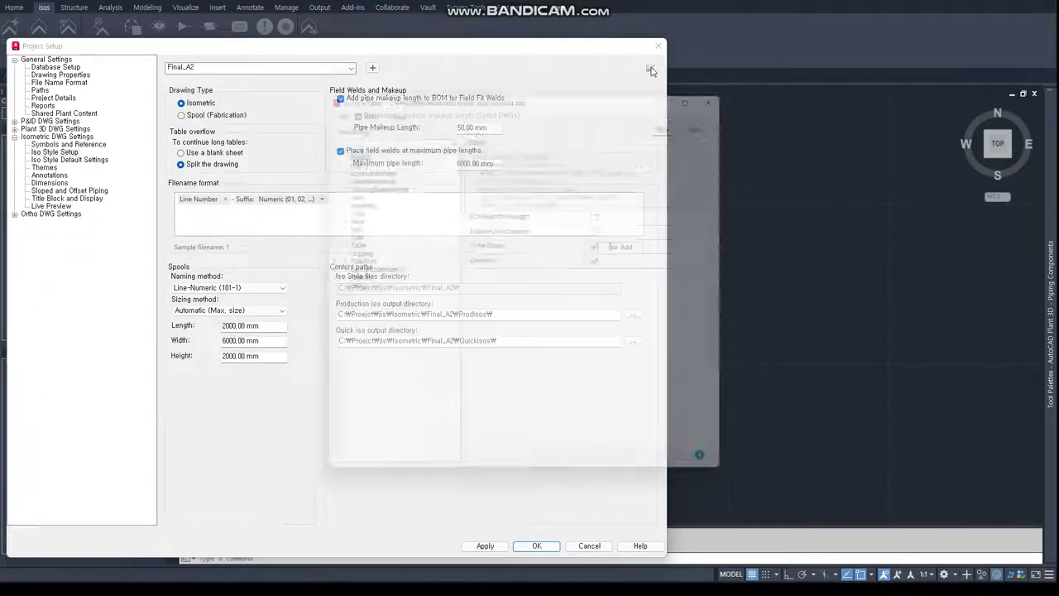
Move the style editor aside and highlight the Output-ForceUpcase step in the BOLT-SETUP notes
{"action": "left_click_drag", "start_coordinate": [556, 82], "coordinate": [319, 93]}
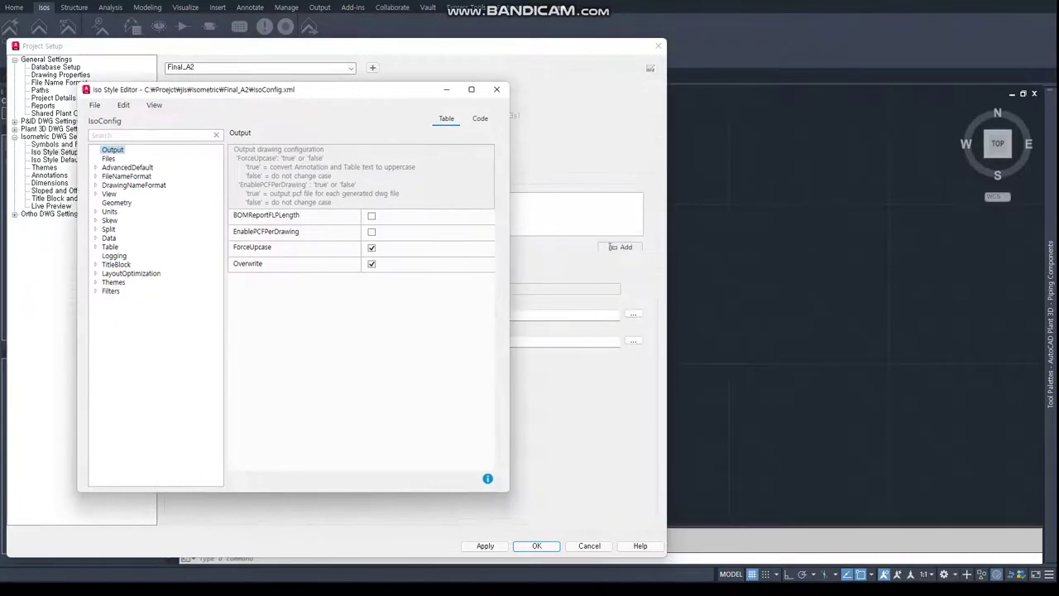
{"action": "key", "text": "alt+Tab"}
{"action": "left_click_drag", "start_coordinate": [800, 45], "coordinate": [798, 44]}
{"action": "left_click", "coordinate": [726, 133]}
{"action": "left_click_drag", "start_coordinate": [658, 132], "coordinate": [797, 129]}
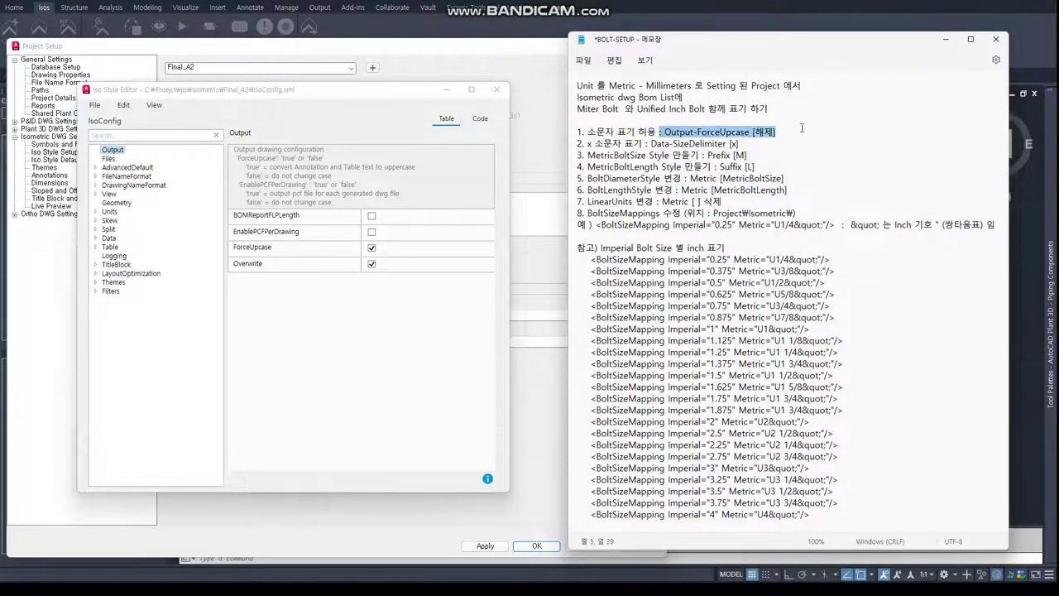
Uncheck ForceUpcase in the Output settings and save the Final_A2 style
{"action": "left_click", "coordinate": [125, 153]}
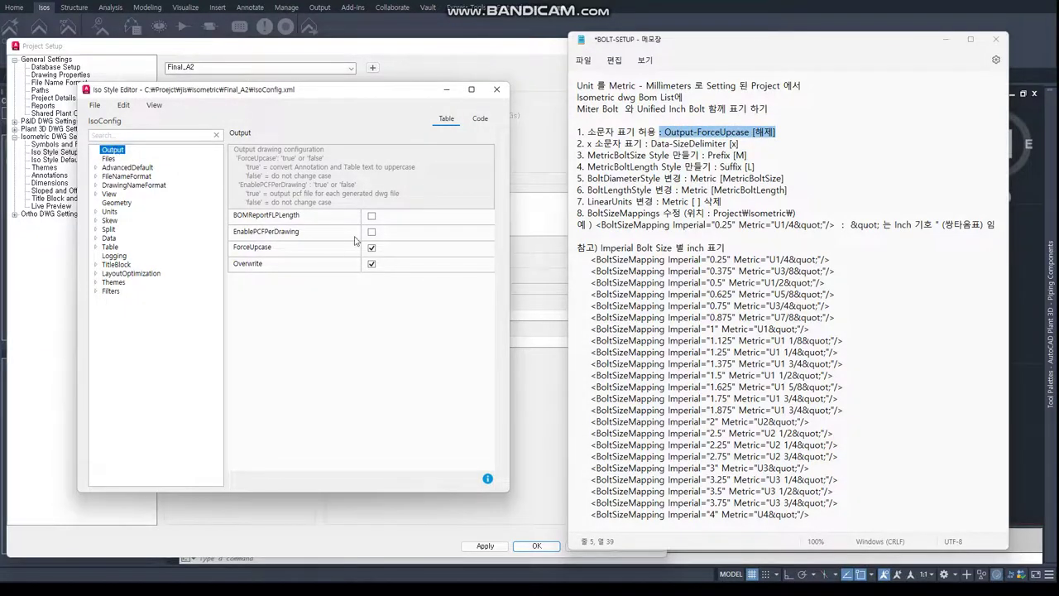
{"action": "left_click", "coordinate": [370, 248]}
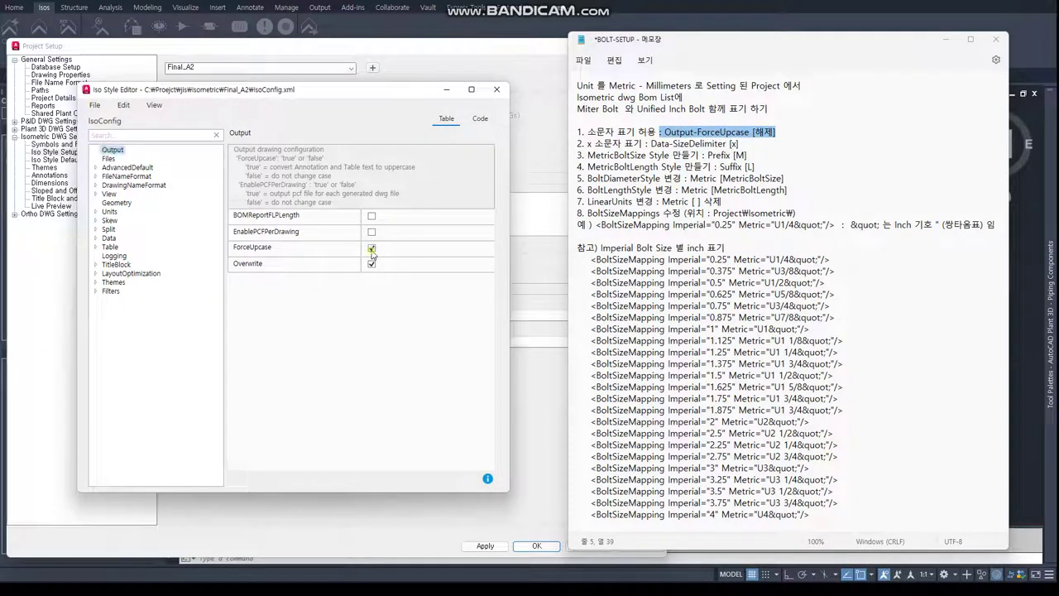
{"action": "left_click", "coordinate": [94, 105]}
{"action": "left_click", "coordinate": [123, 137]}
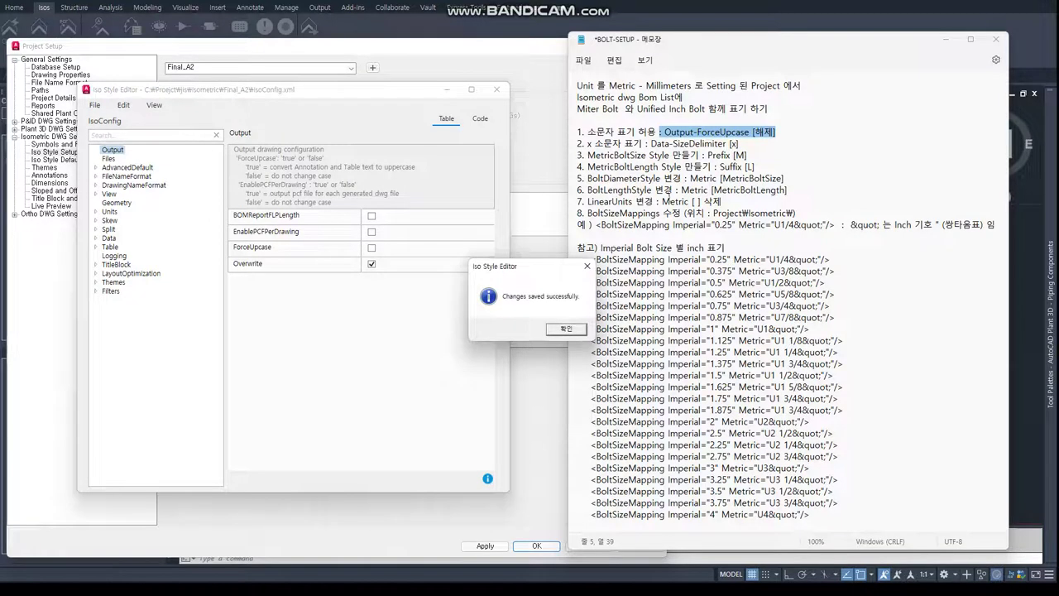
{"action": "left_click", "coordinate": [566, 329]}
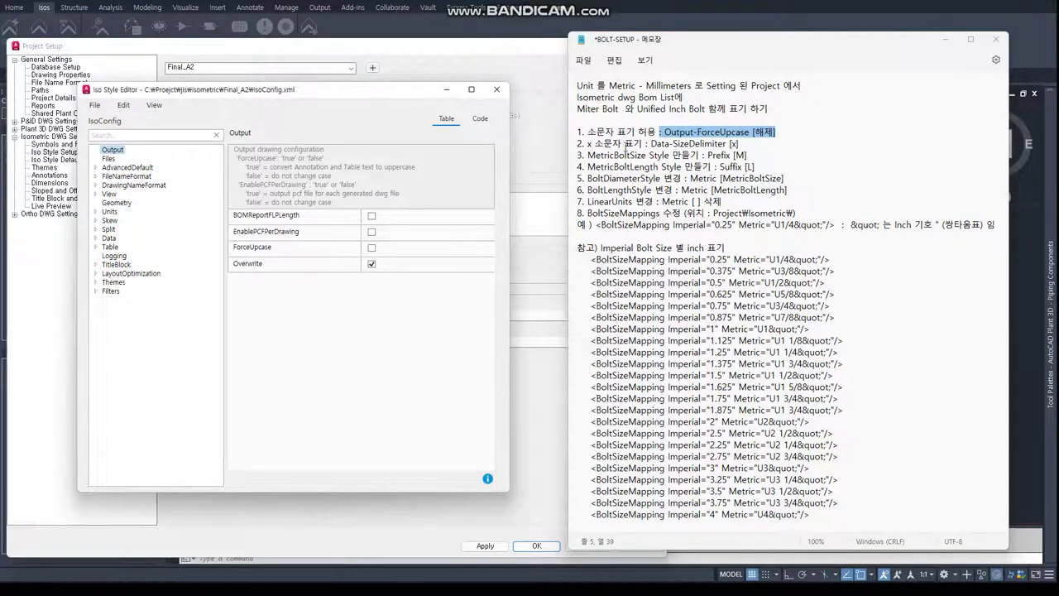
{"action": "left_click_drag", "start_coordinate": [625, 144], "coordinate": [751, 147]}
{"action": "left_click", "coordinate": [96, 238]}
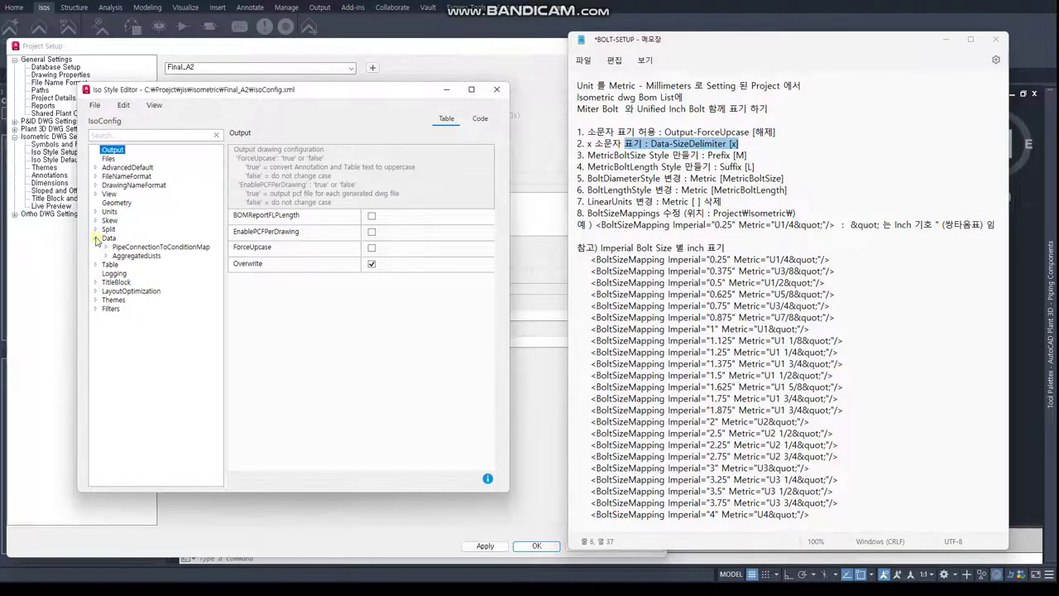
Under the Data node, enter x for SizeDelimiter and save Final_A2 with File > Save
{"action": "left_click", "coordinate": [108, 240]}
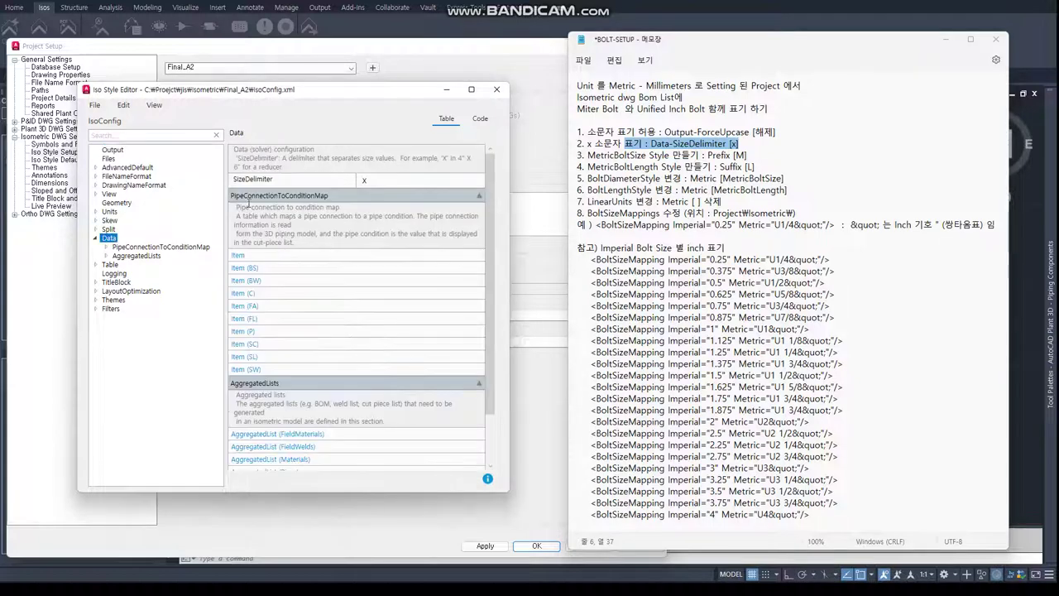
{"action": "left_click", "coordinate": [379, 182]}
{"action": "left_click", "coordinate": [95, 105]}
{"action": "left_click", "coordinate": [108, 133]}
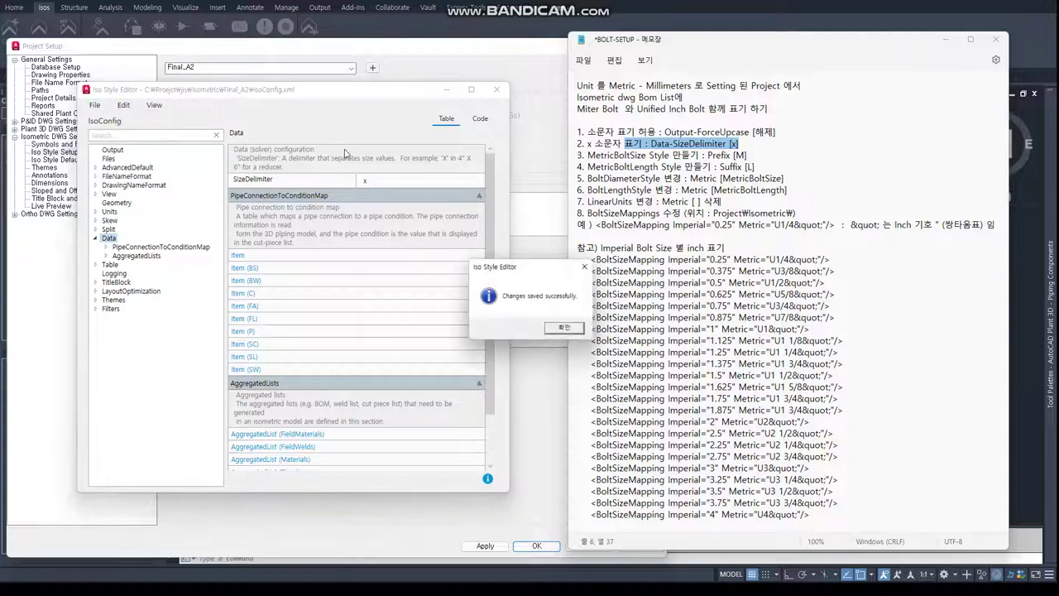
{"action": "left_click", "coordinate": [563, 330]}
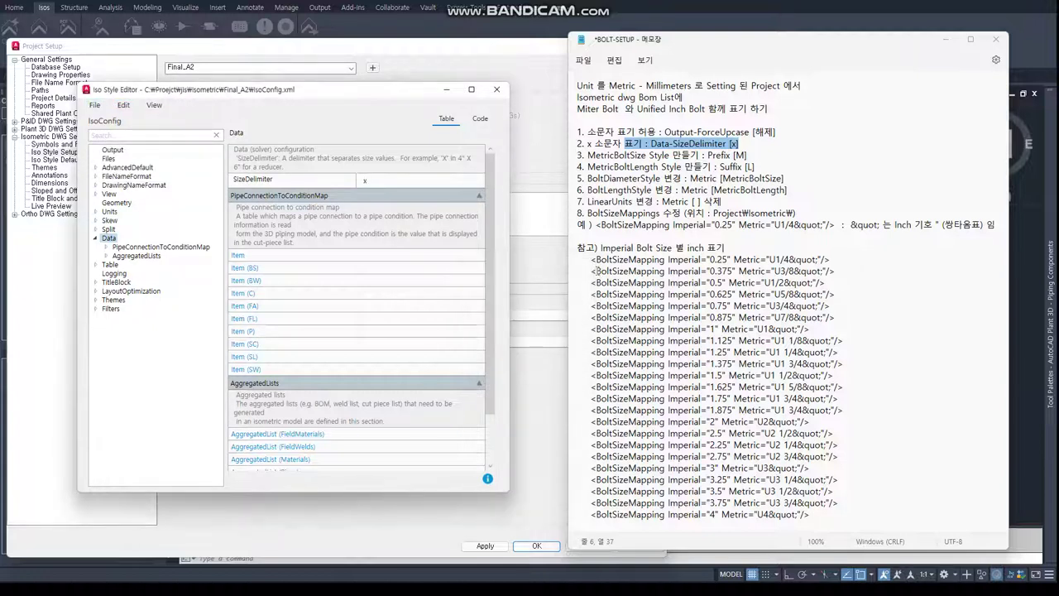
{"action": "left_click_drag", "start_coordinate": [588, 154], "coordinate": [748, 155]}
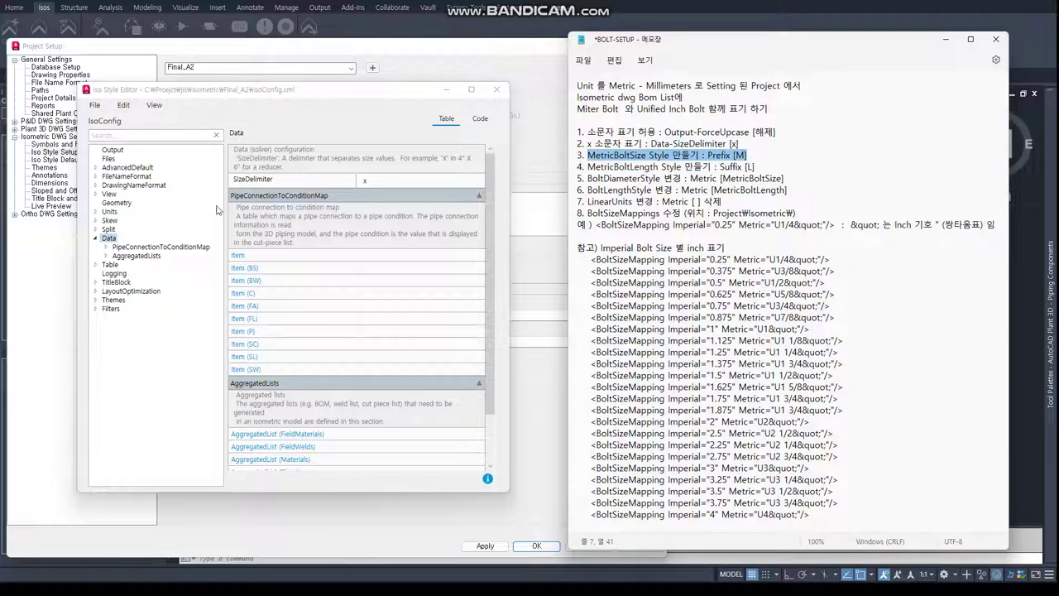
Copy the MetricSize unit style from the Units styles list
{"action": "left_click", "coordinate": [97, 213]}
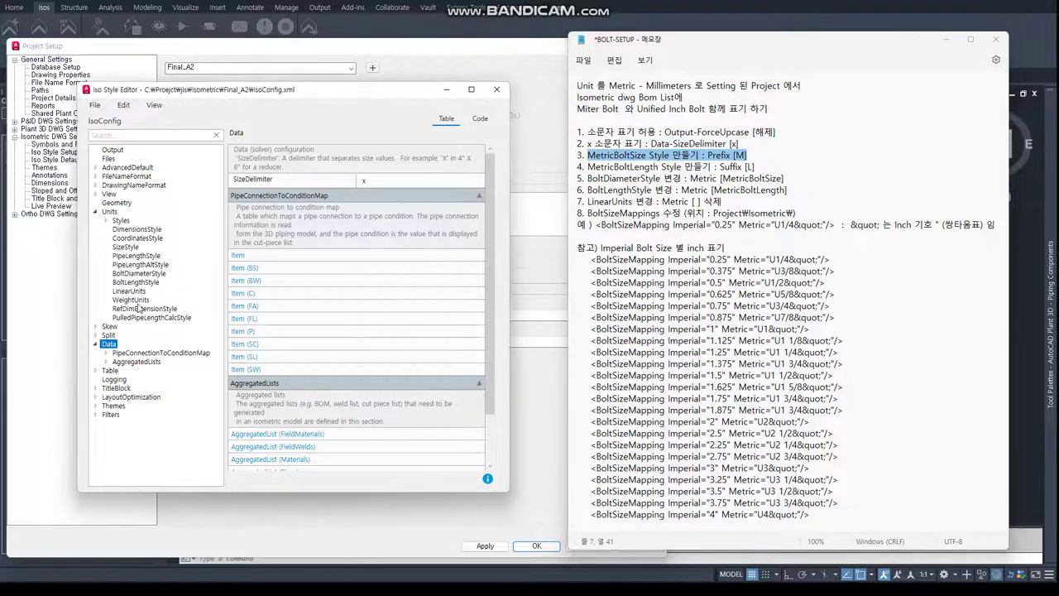
{"action": "left_click", "coordinate": [138, 273]}
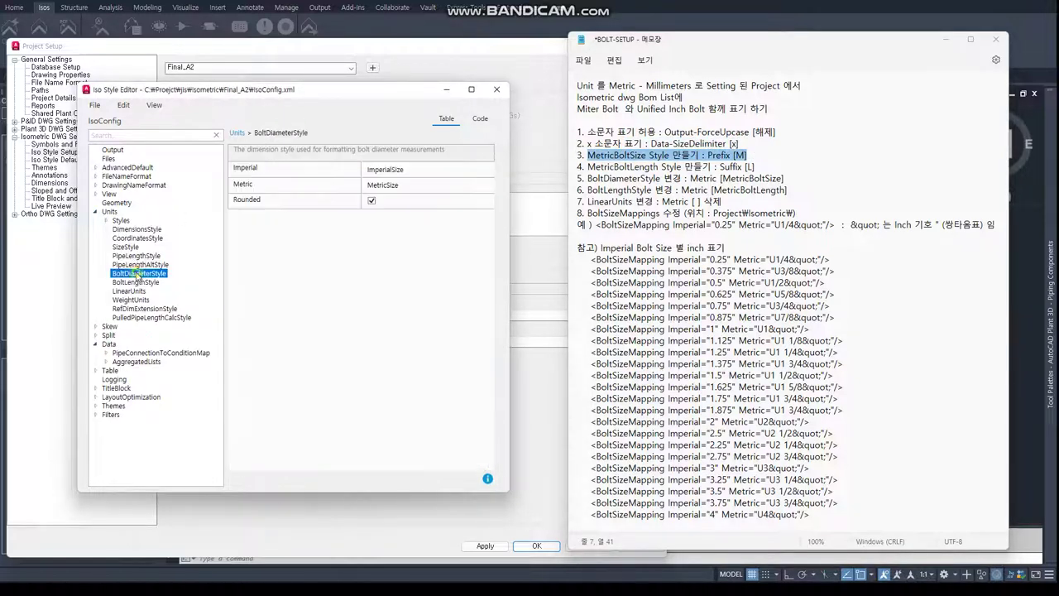
{"action": "left_click", "coordinate": [107, 220]}
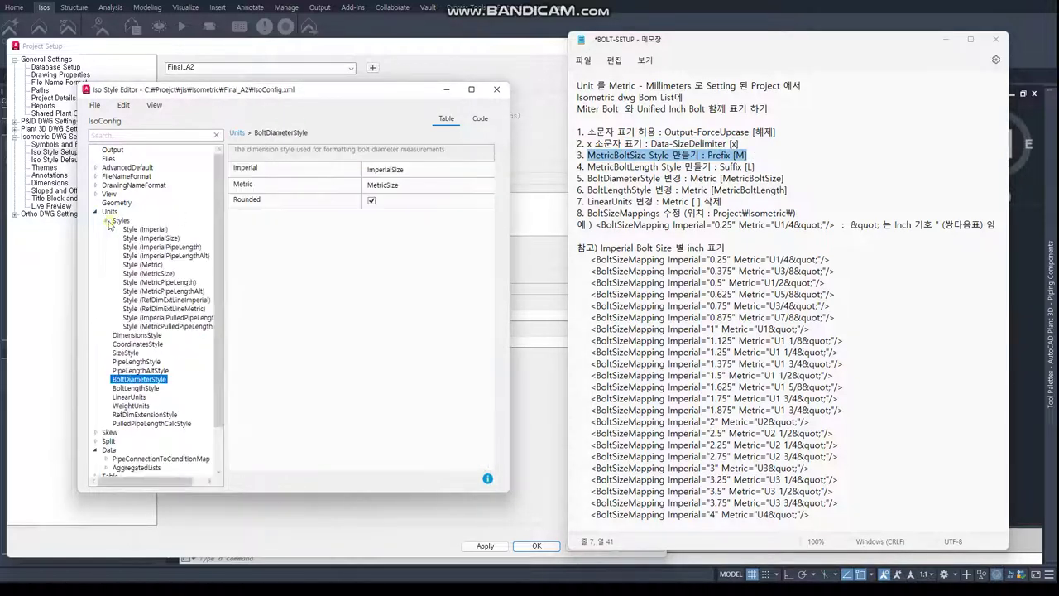
{"action": "left_click", "coordinate": [154, 274]}
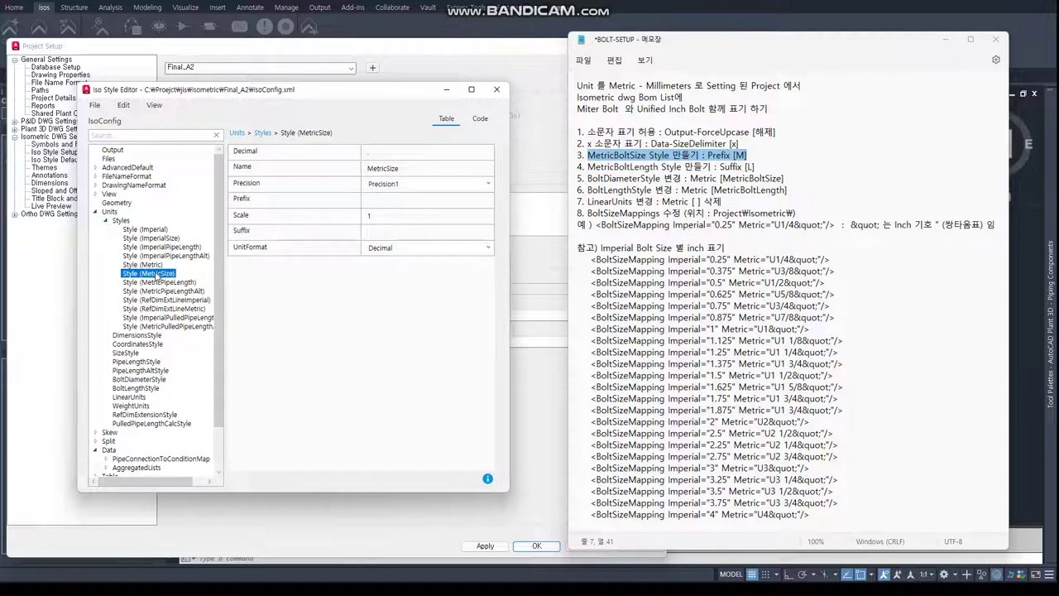
{"action": "right_click", "coordinate": [158, 275]}
{"action": "left_click", "coordinate": [183, 285]}
Paste the copy into Units > Styles, rename it MetricBoltSize, and set Prefix to M
{"action": "left_click", "coordinate": [120, 221]}
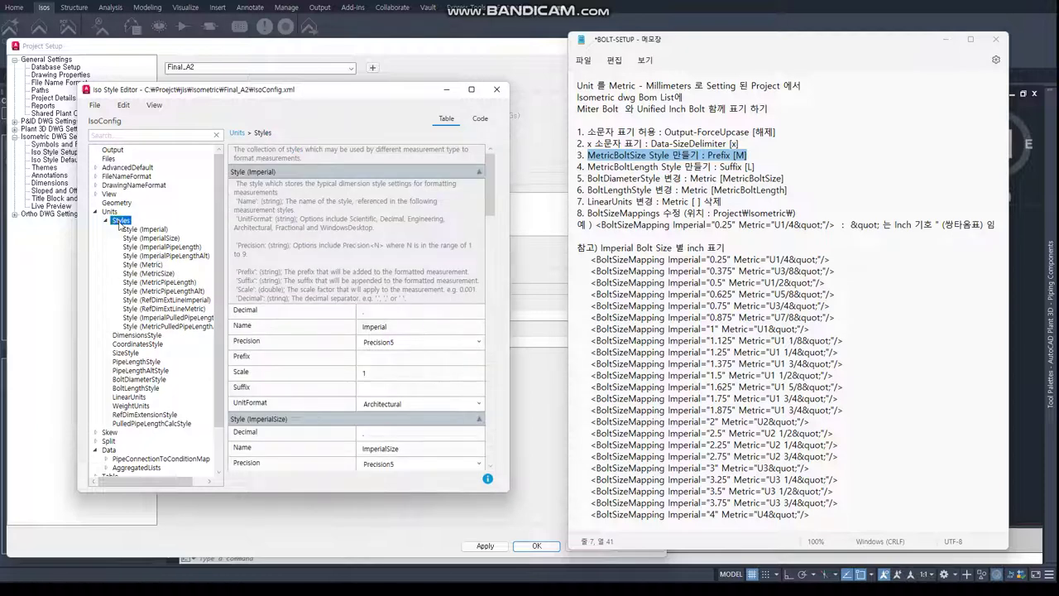
{"action": "right_click", "coordinate": [120, 223]}
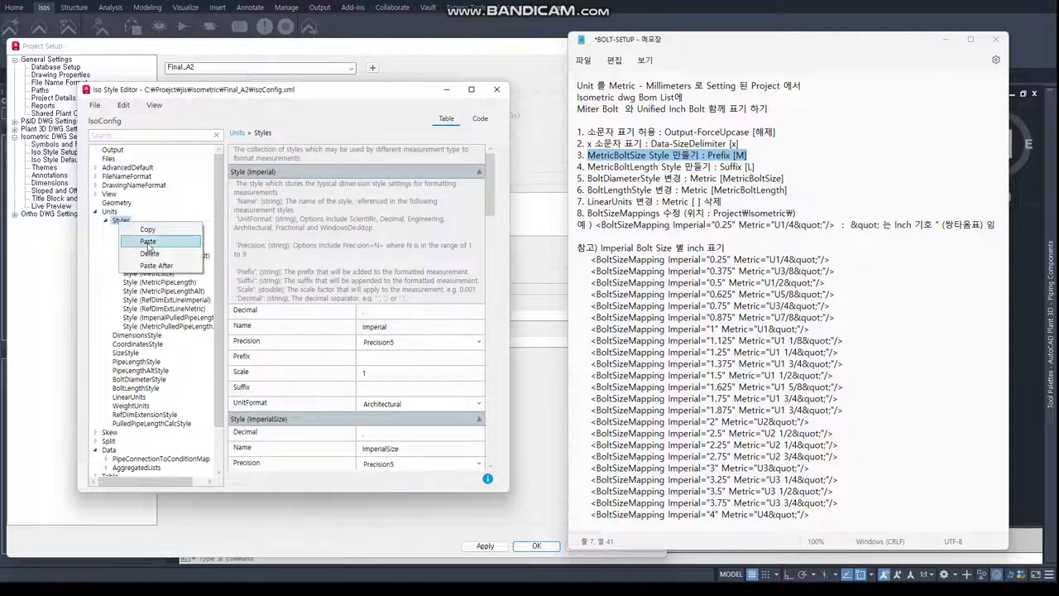
{"action": "left_click", "coordinate": [148, 245]}
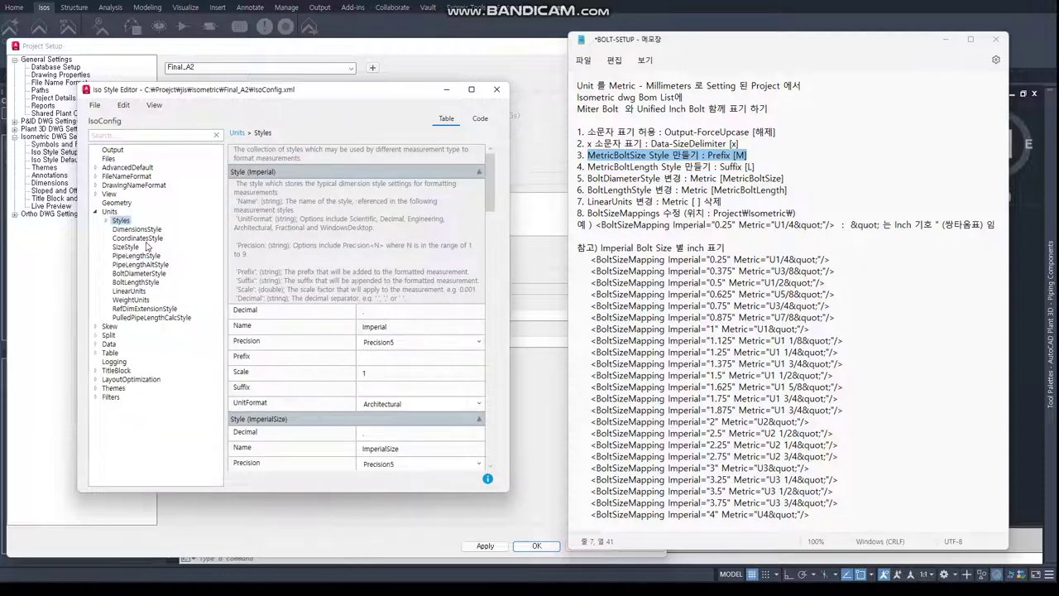
{"action": "left_click", "coordinate": [106, 221]}
{"action": "left_click", "coordinate": [154, 336]}
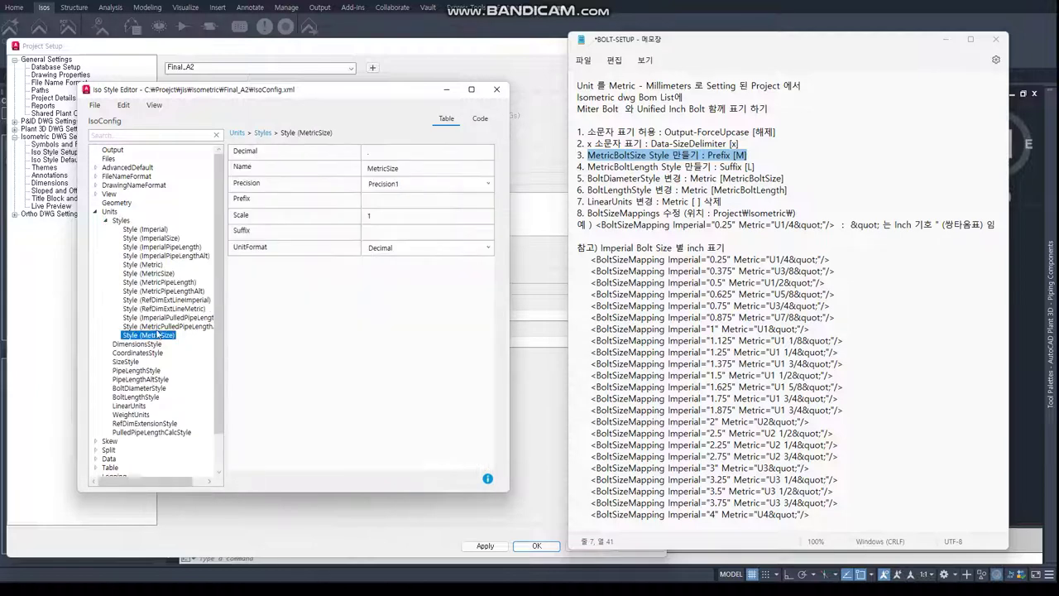
{"action": "left_click", "coordinate": [387, 168]}
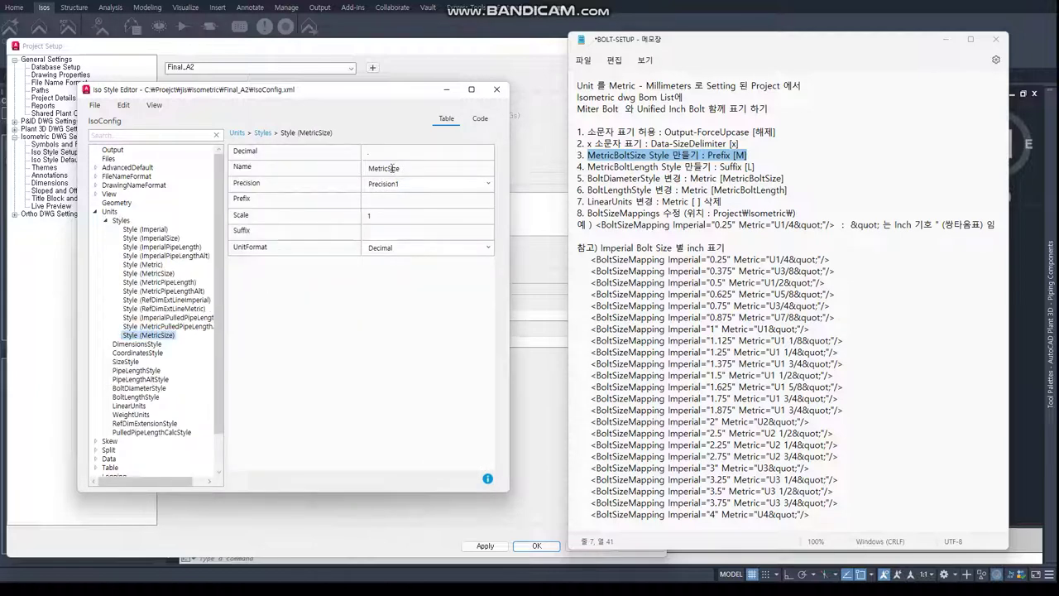
{"action": "type", "text": "Bolt"}
{"action": "left_click", "coordinate": [374, 199]}
{"action": "type", "text": "M"}
Save the iso style settings and confirm the save
{"action": "left_click", "coordinate": [95, 106]}
{"action": "left_click", "coordinate": [120, 135]}
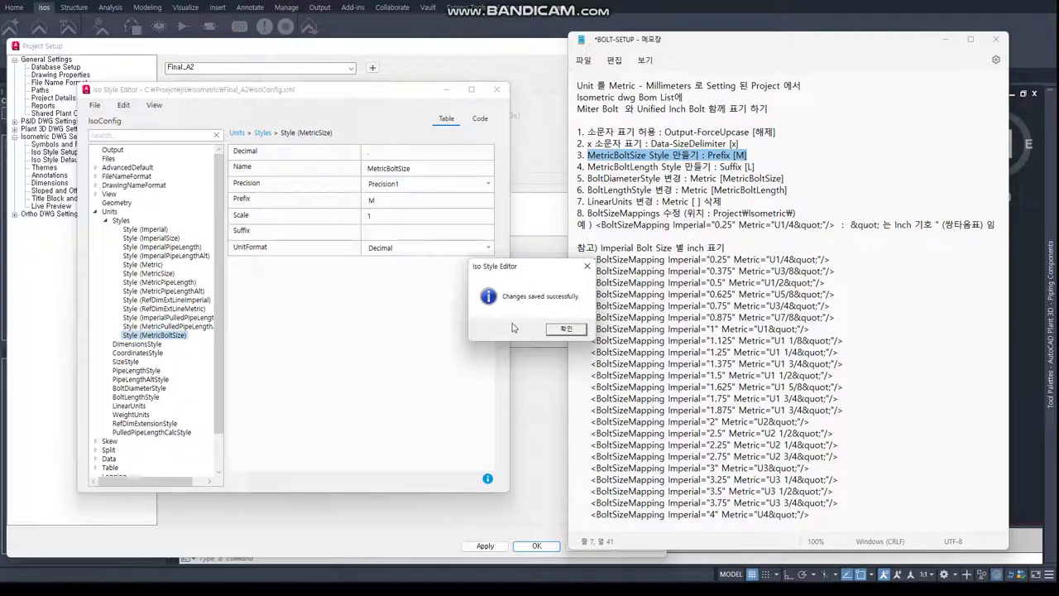
{"action": "left_click", "coordinate": [566, 329]}
{"action": "left_click", "coordinate": [755, 156]}
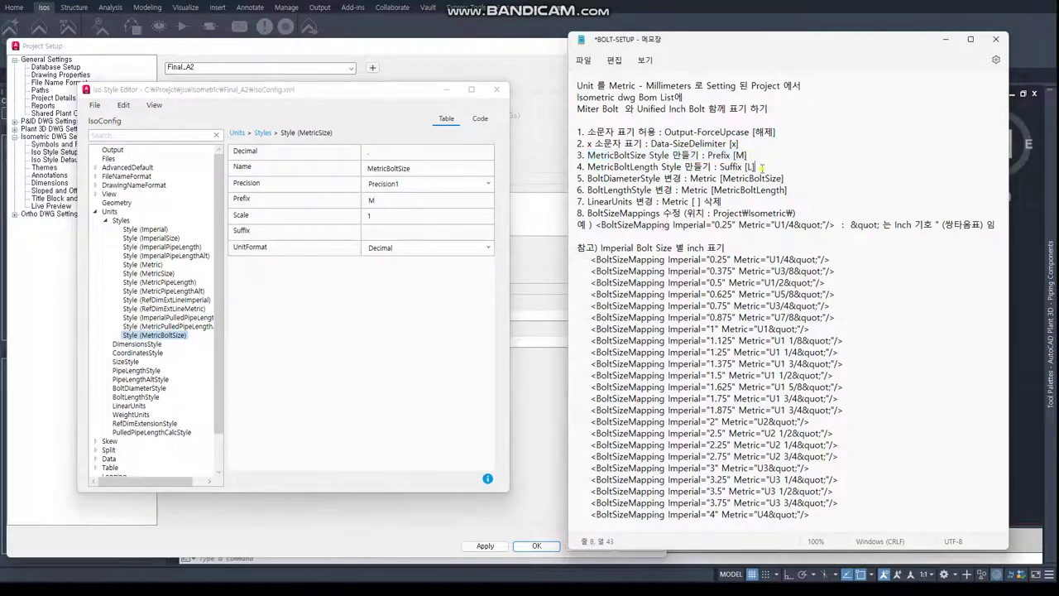
Copy the MetricPipeLength unit style
{"action": "left_click_drag", "start_coordinate": [762, 168], "coordinate": [580, 167]}
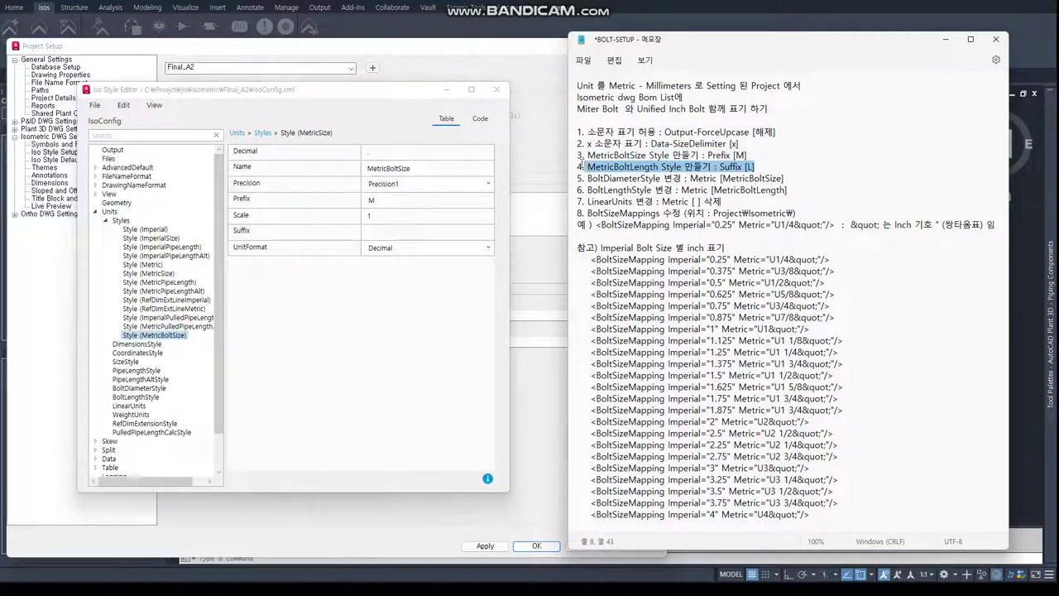
{"action": "left_click", "coordinate": [163, 282]}
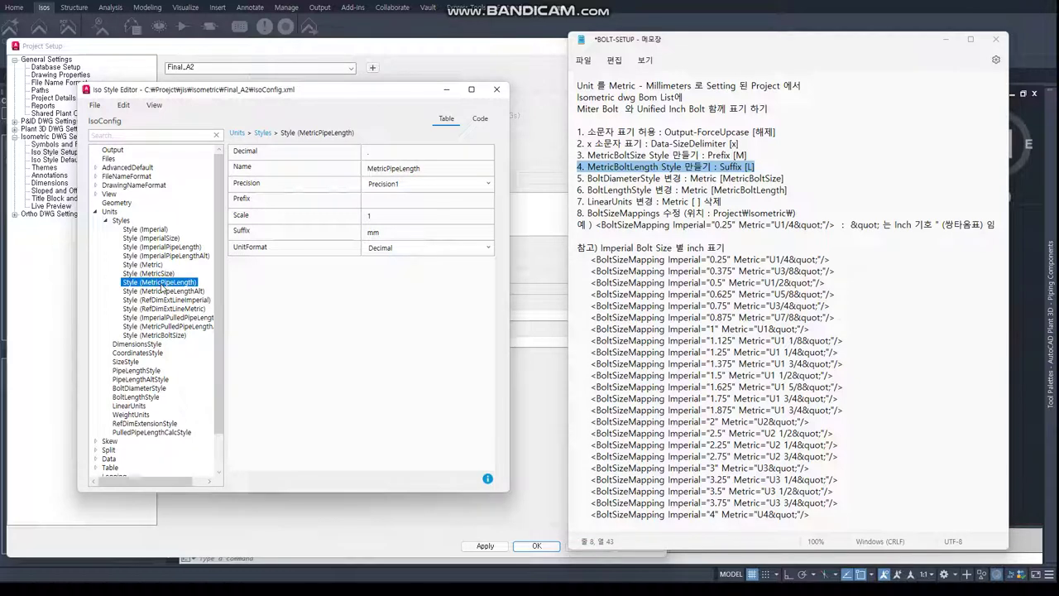
{"action": "right_click", "coordinate": [163, 286]}
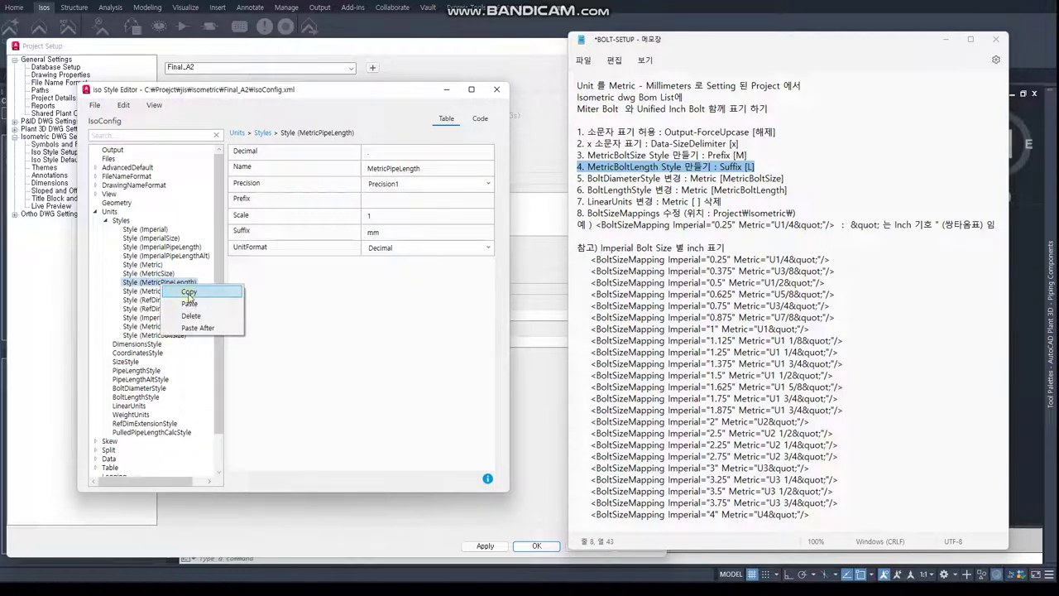
{"action": "left_click", "coordinate": [190, 297]}
Paste it into Styles, rename it MetricBoltLength, and replace the mm suffix with L
{"action": "left_click", "coordinate": [118, 223]}
{"action": "right_click", "coordinate": [120, 222]}
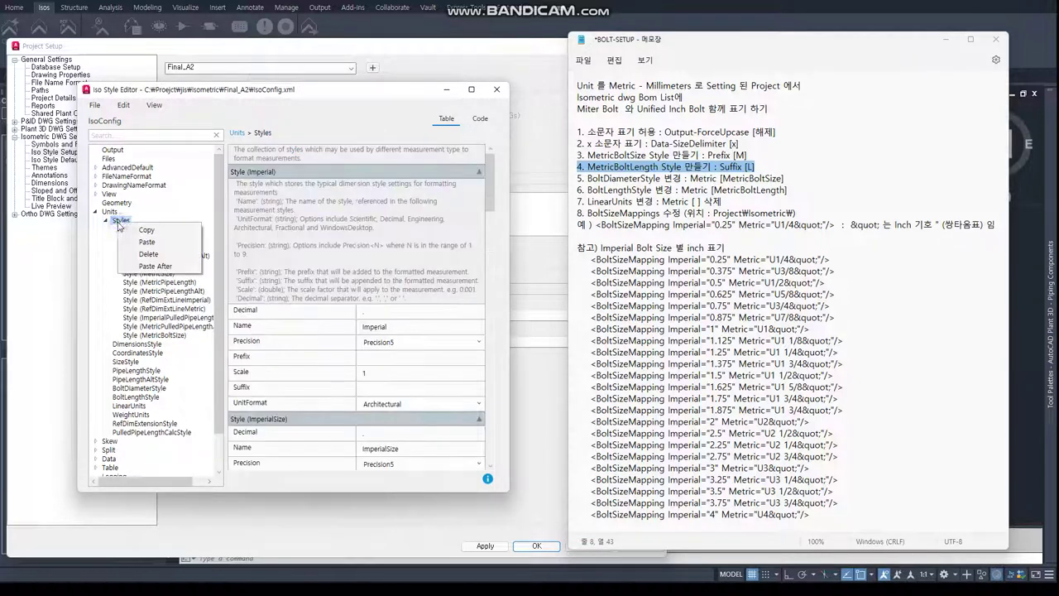
{"action": "left_click", "coordinate": [147, 243]}
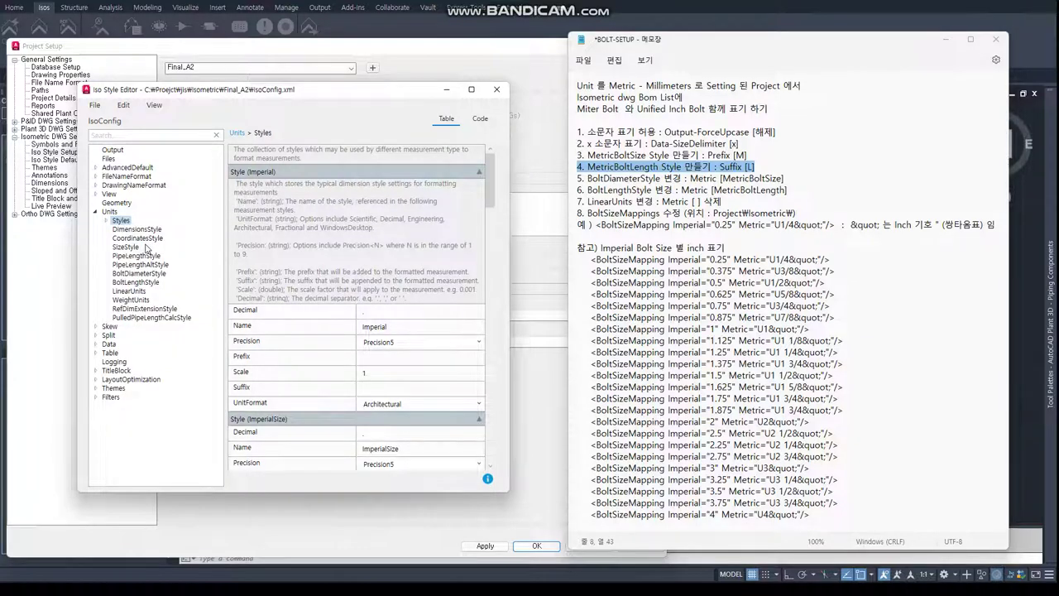
{"action": "left_click", "coordinate": [106, 222]}
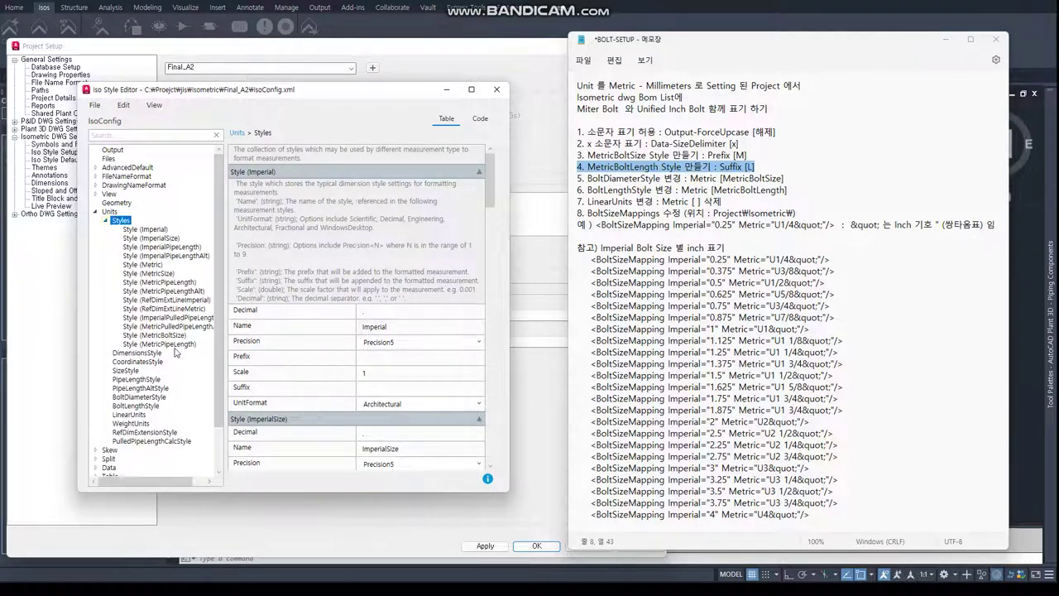
{"action": "left_click", "coordinate": [174, 346]}
{"action": "left_click", "coordinate": [388, 168]}
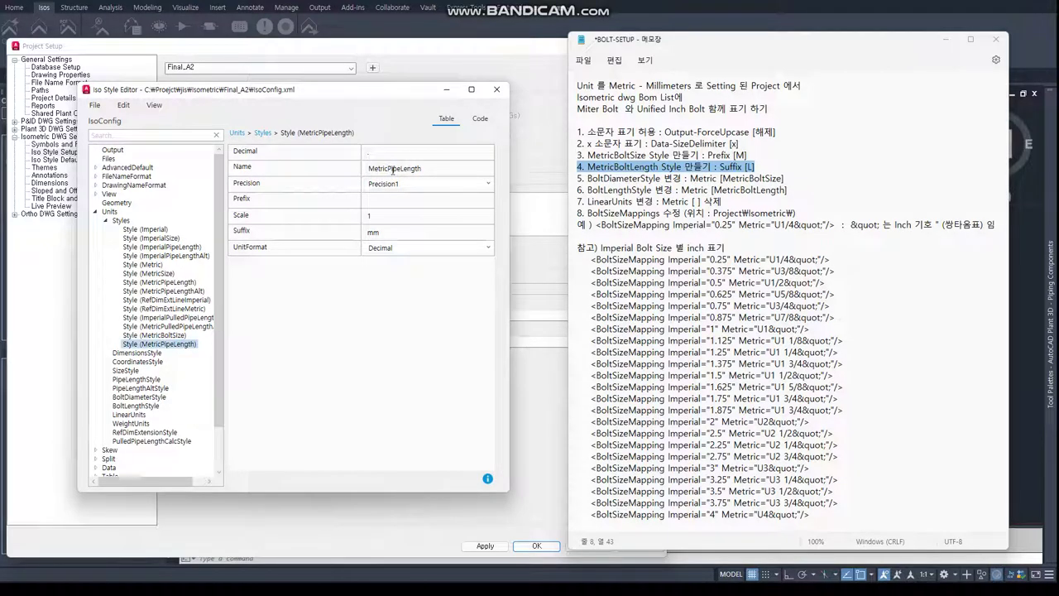
{"action": "type", "text": "Bolt"}
{"action": "key", "text": "Delete"}
{"action": "key", "text": "Delete"}
{"action": "key", "text": "Delete"}
{"action": "key", "text": "Delete"}
{"action": "left_click_drag", "start_coordinate": [395, 235], "coordinate": [346, 237]}
Save the iso style settings and confirm the save
{"action": "left_click", "coordinate": [95, 105]}
{"action": "left_click", "coordinate": [124, 136]}
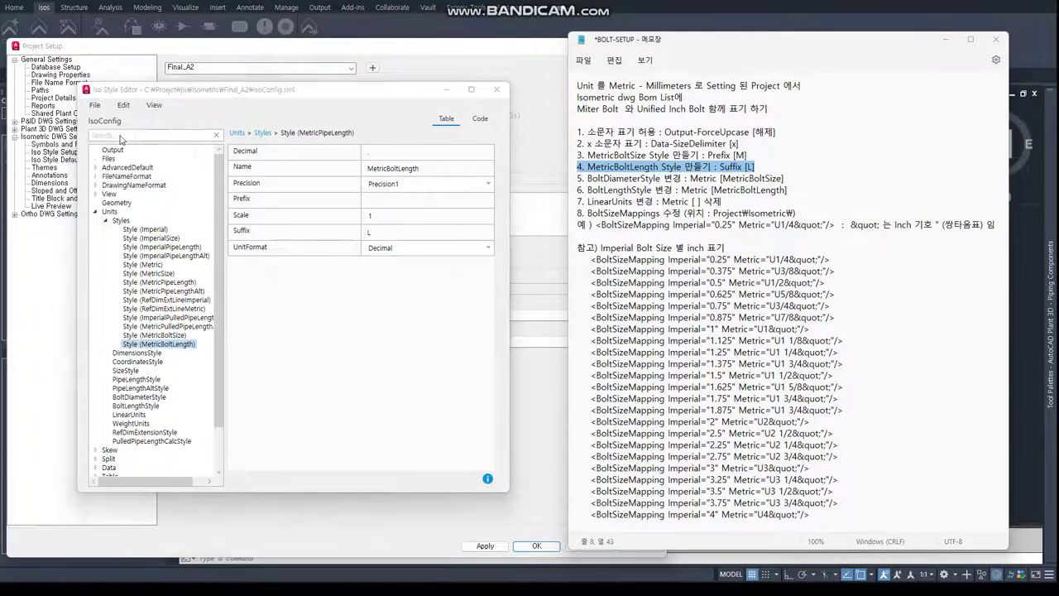
{"action": "left_click", "coordinate": [561, 333]}
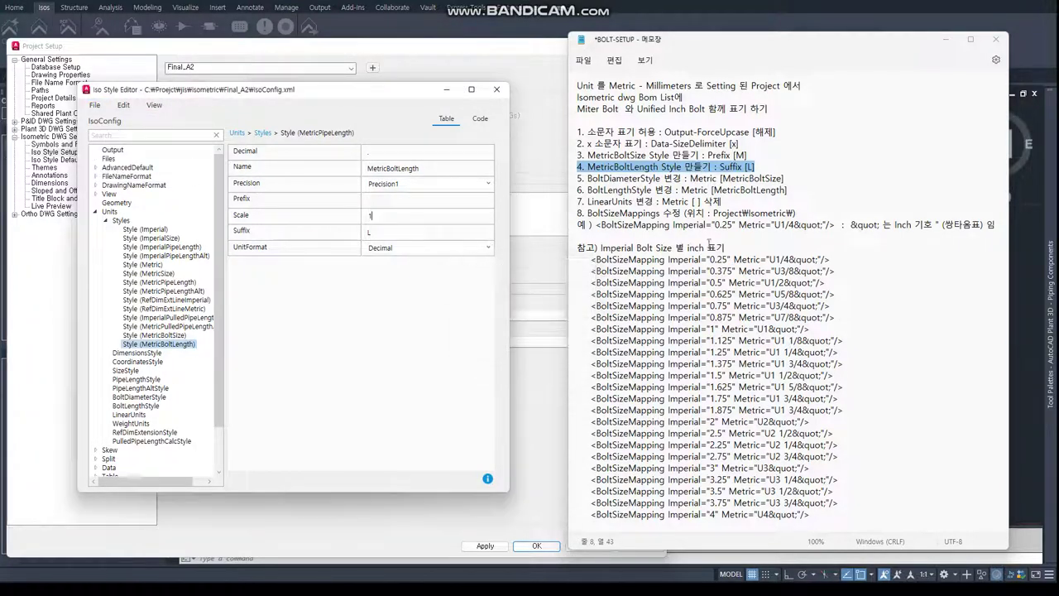
{"action": "left_click", "coordinate": [706, 213]}
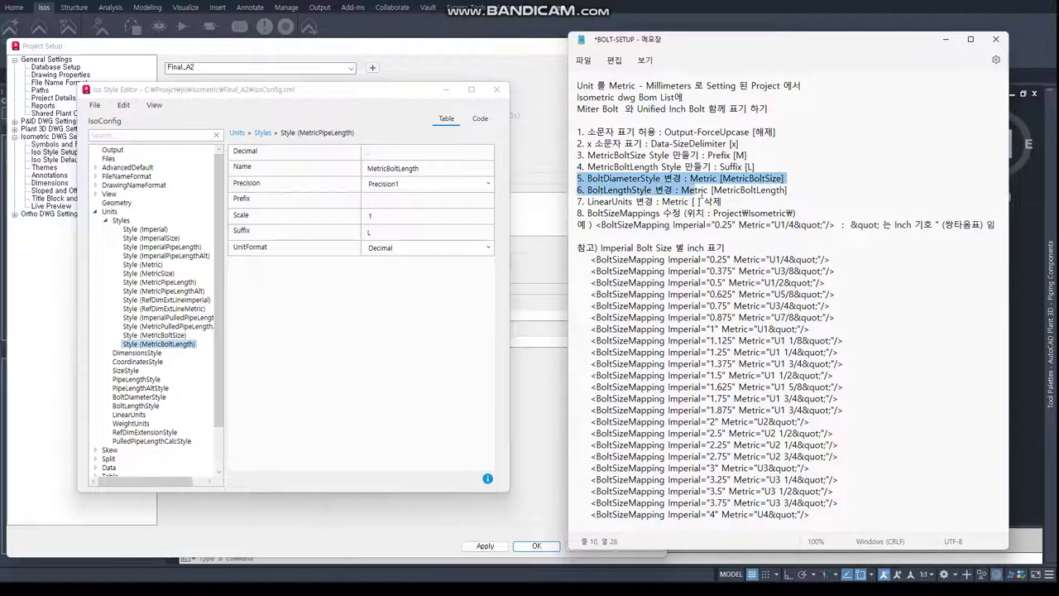
Copy the MetricBoltSize style name
{"action": "left_click_drag", "start_coordinate": [577, 178], "coordinate": [810, 195]}
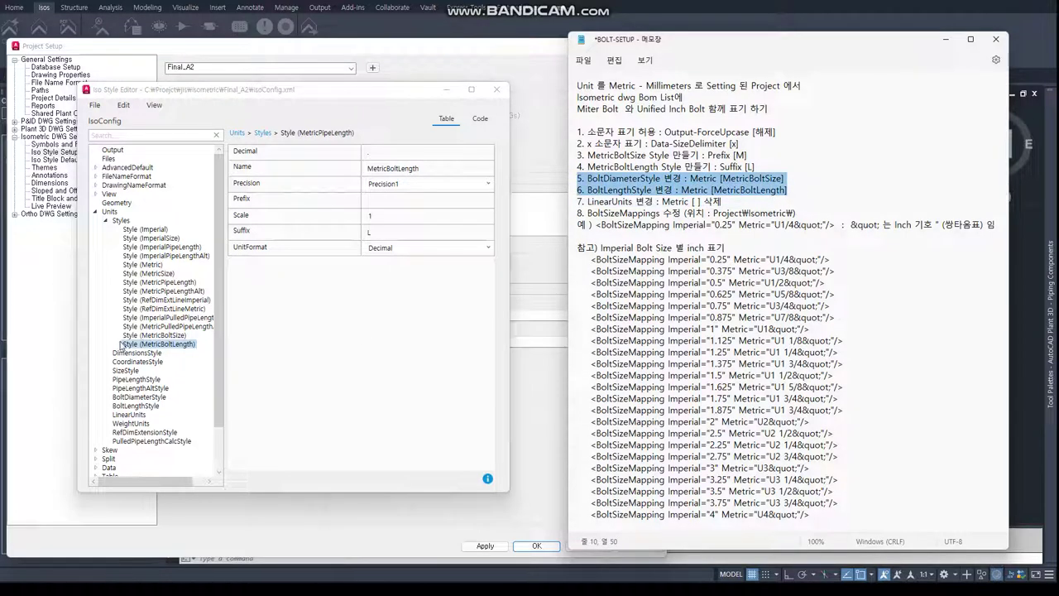
{"action": "left_click", "coordinate": [124, 398]}
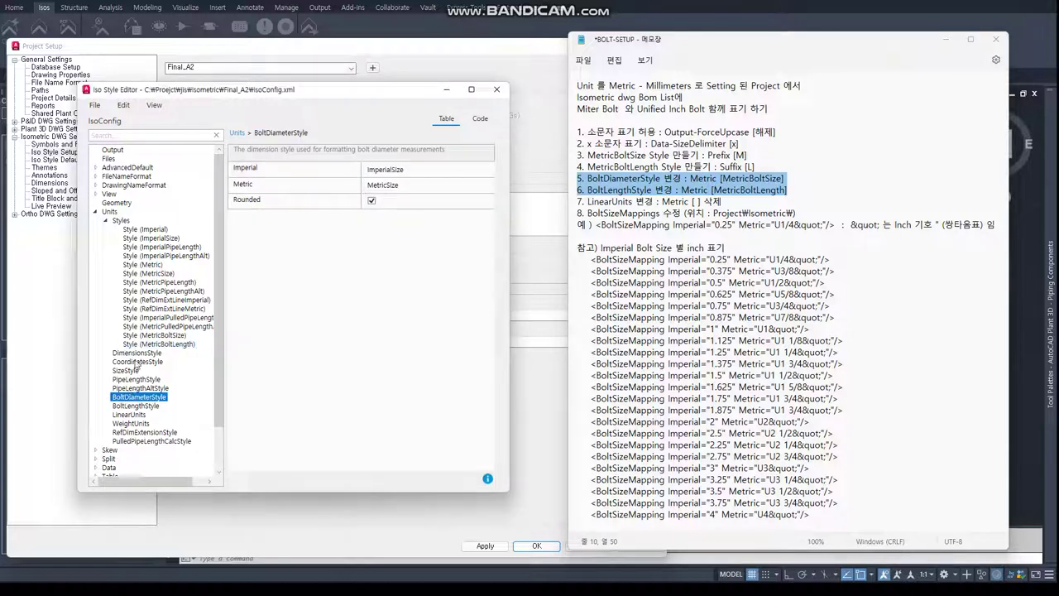
{"action": "left_click", "coordinate": [153, 336]}
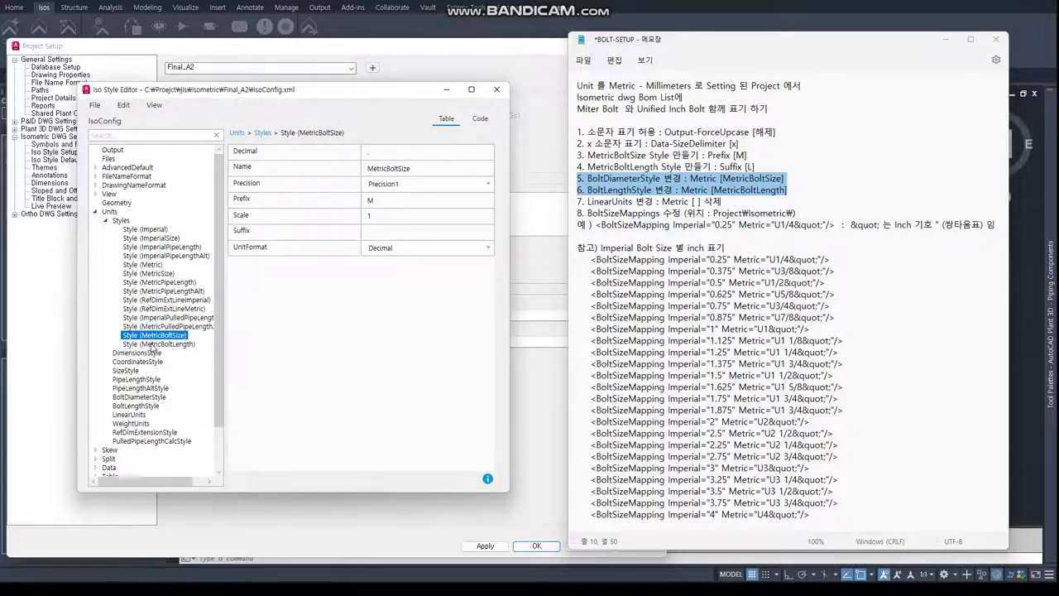
{"action": "left_click", "coordinate": [384, 170]}
{"action": "left_click", "coordinate": [383, 170]}
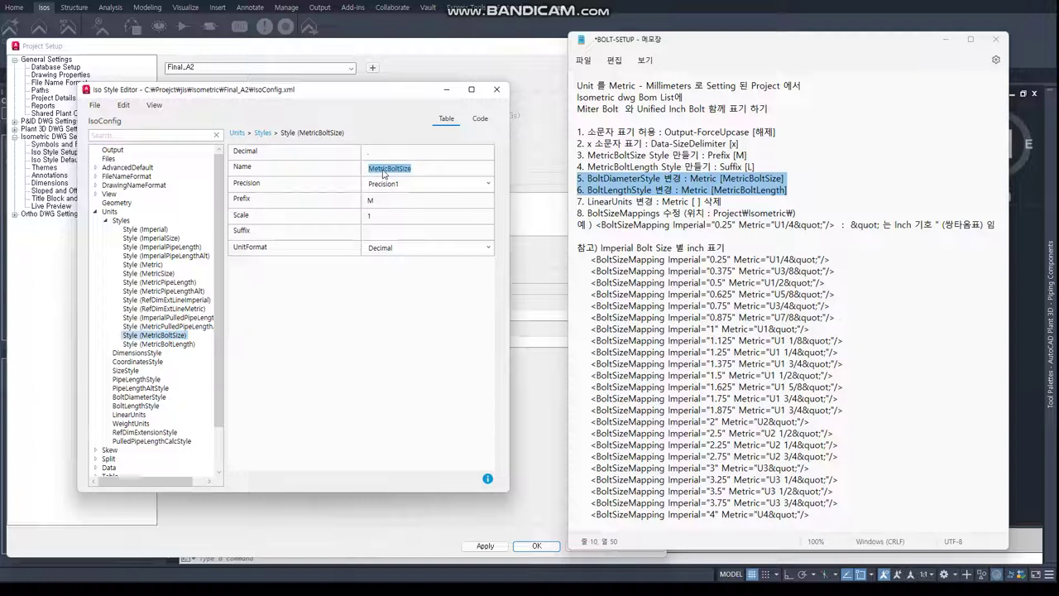
{"action": "right_click", "coordinate": [383, 171]}
{"action": "left_click", "coordinate": [390, 184]}
Set BoltDiameterStyle's Metric value to MetricBoltSize and save the iso style
{"action": "left_click", "coordinate": [139, 397]}
{"action": "left_click", "coordinate": [401, 185]}
{"action": "left_click_drag", "start_coordinate": [401, 185], "coordinate": [360, 190]}
{"action": "right_click", "coordinate": [386, 188]}
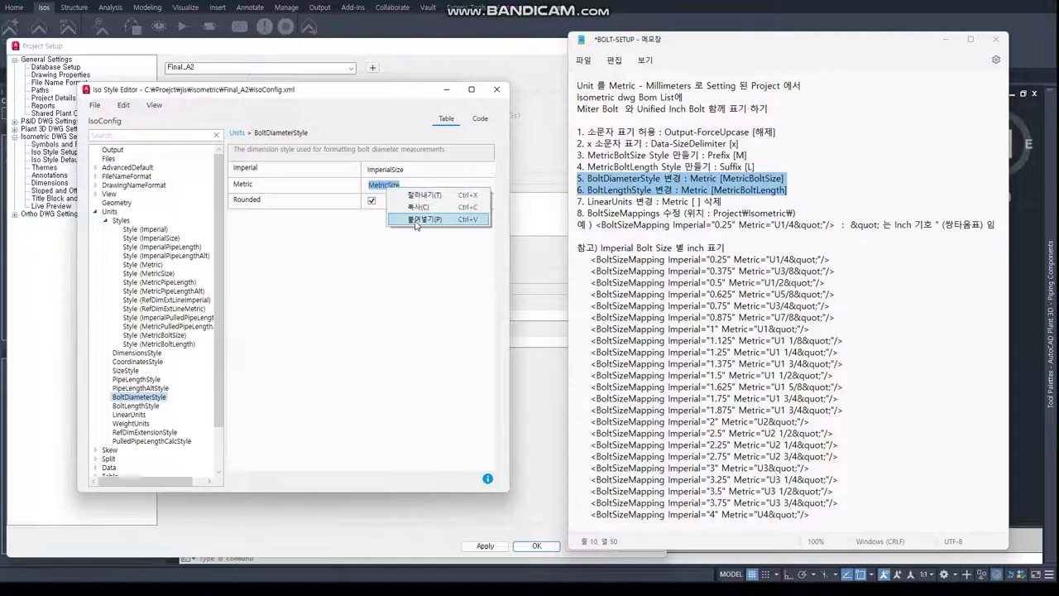
{"action": "left_click", "coordinate": [411, 216]}
{"action": "left_click", "coordinate": [95, 105]}
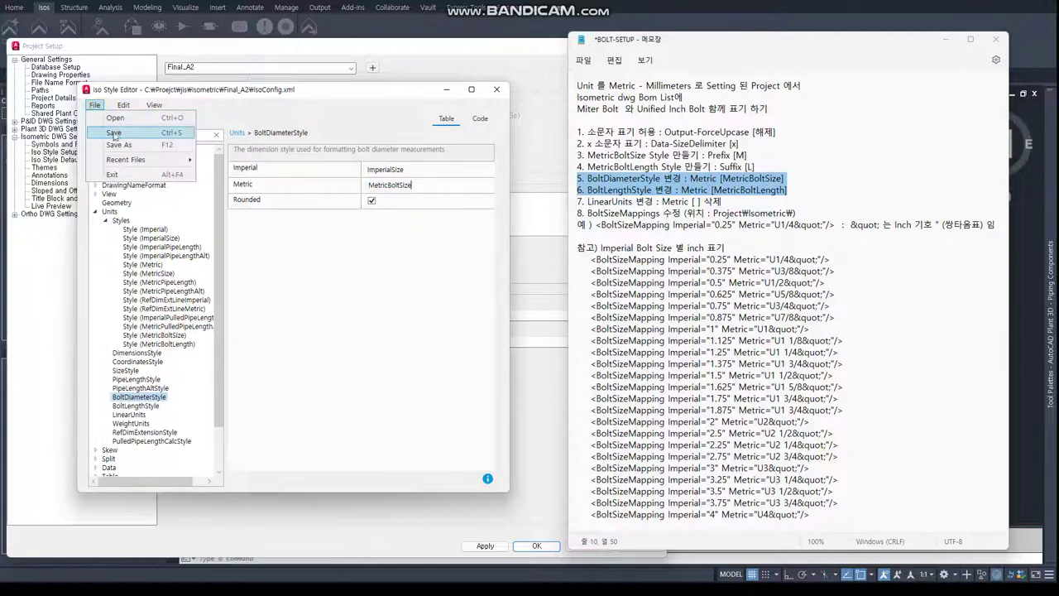
{"action": "left_click", "coordinate": [114, 134]}
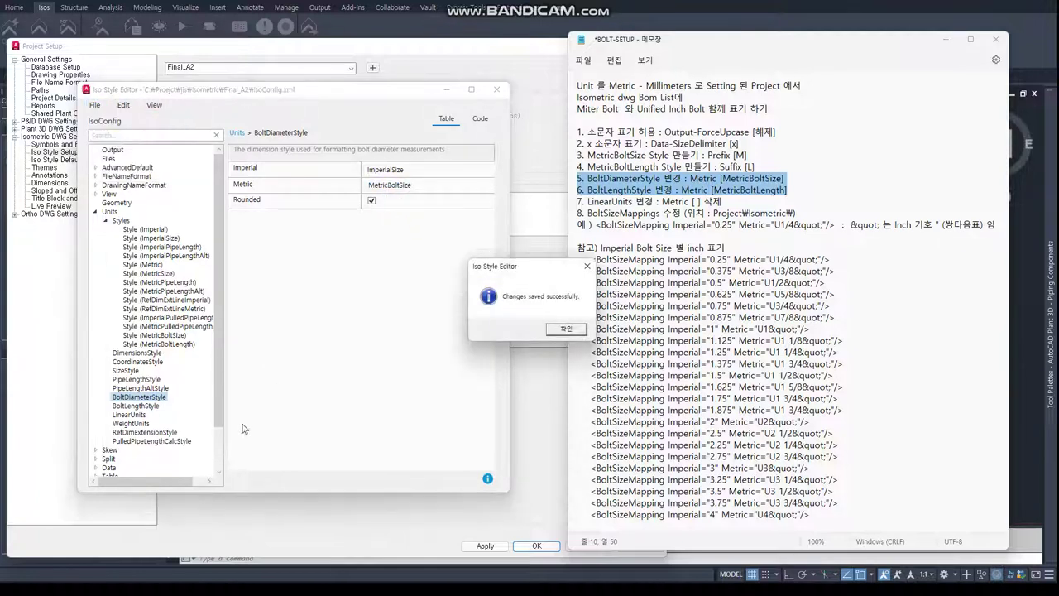
{"action": "left_click", "coordinate": [562, 330]}
Copy the MetricBoltLength style name
{"action": "left_click", "coordinate": [161, 344]}
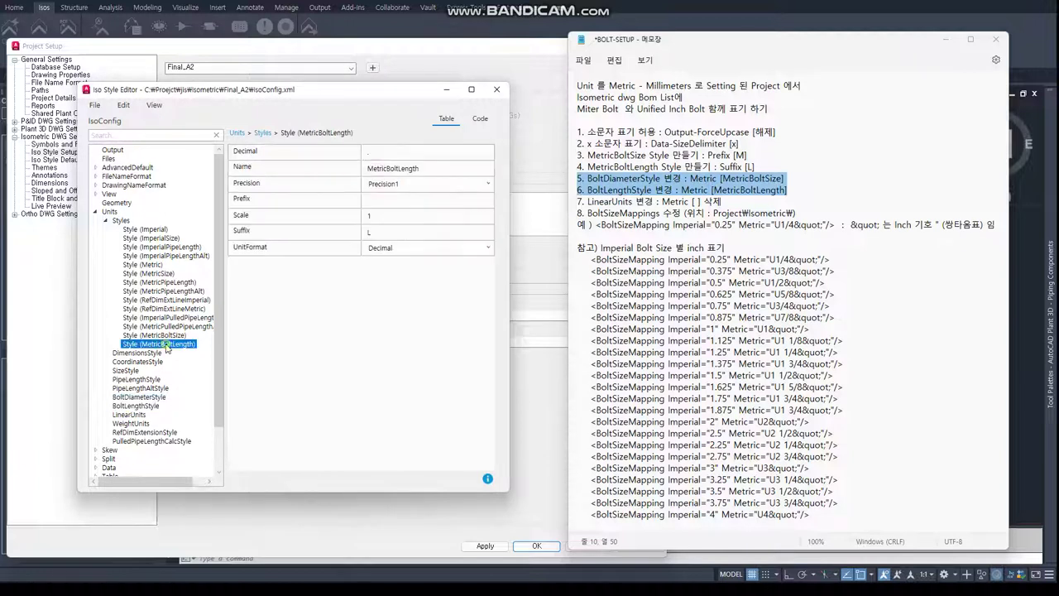
{"action": "left_click", "coordinate": [425, 170]}
{"action": "left_click_drag", "start_coordinate": [424, 169], "coordinate": [361, 172]}
{"action": "right_click", "coordinate": [392, 170]}
{"action": "left_click", "coordinate": [416, 189]}
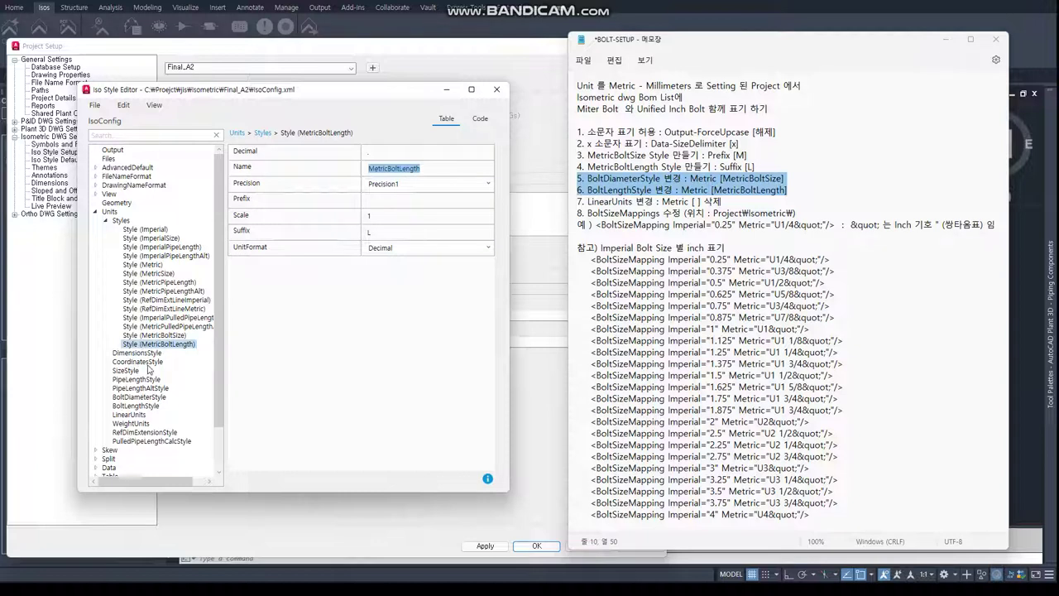
Set BoltLengthStyle's Metric value to MetricBoltLength, save, and review both bolt styles
{"action": "left_click", "coordinate": [135, 406]}
{"action": "left_click", "coordinate": [389, 185]}
{"action": "right_click", "coordinate": [386, 184]}
{"action": "left_click", "coordinate": [422, 214]}
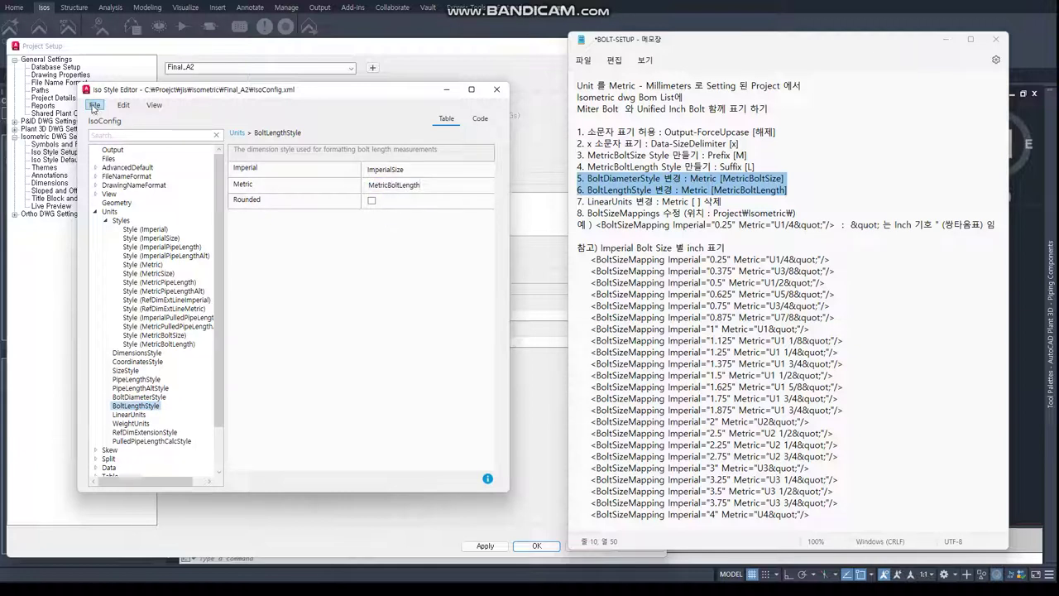
{"action": "left_click", "coordinate": [94, 108]}
{"action": "left_click", "coordinate": [112, 139]}
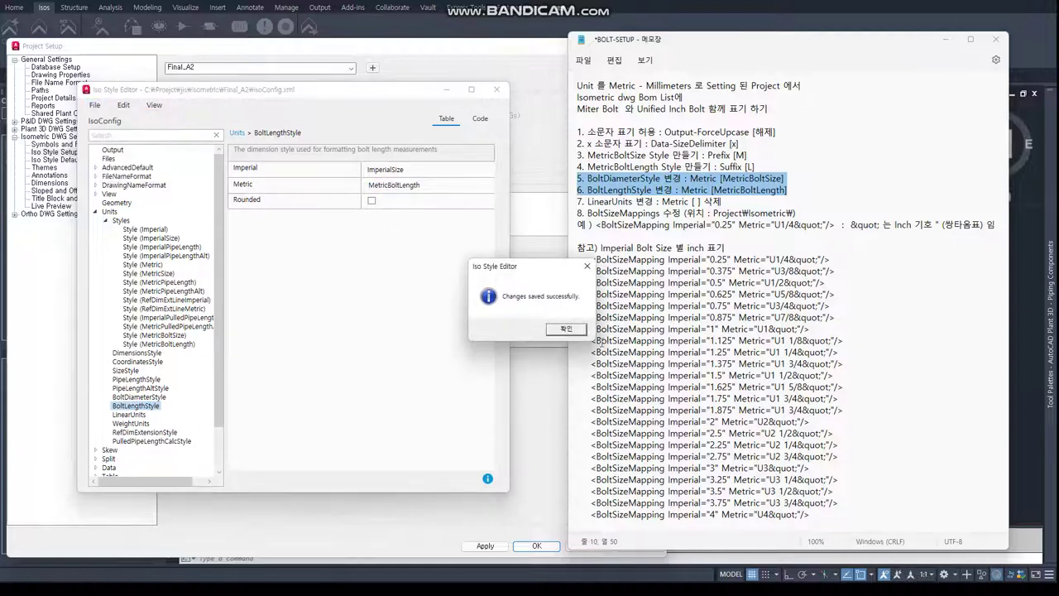
{"action": "left_click", "coordinate": [566, 328]}
{"action": "left_click", "coordinate": [130, 398]}
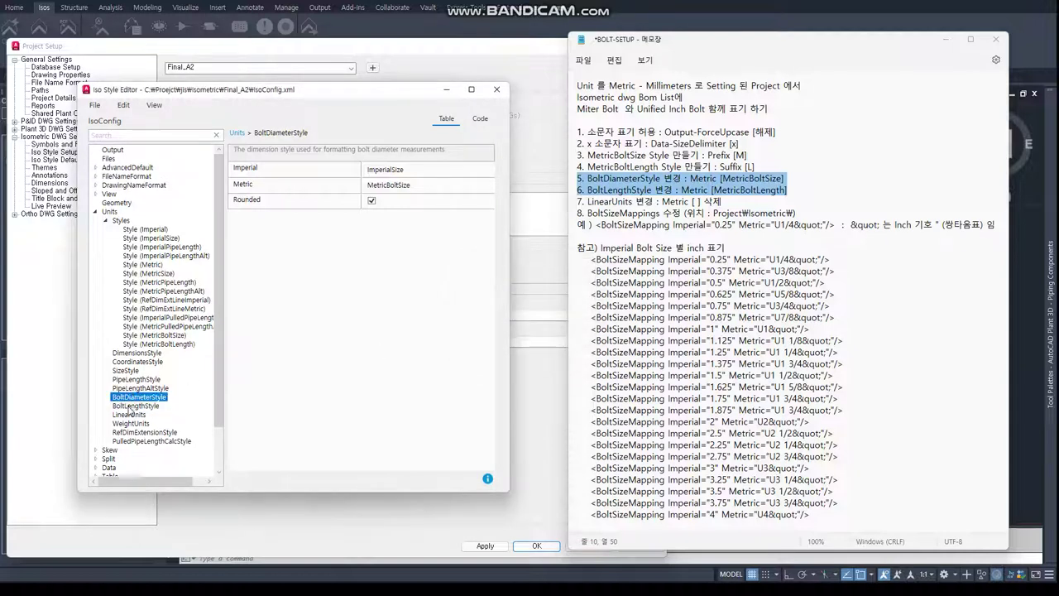
{"action": "left_click", "coordinate": [131, 406]}
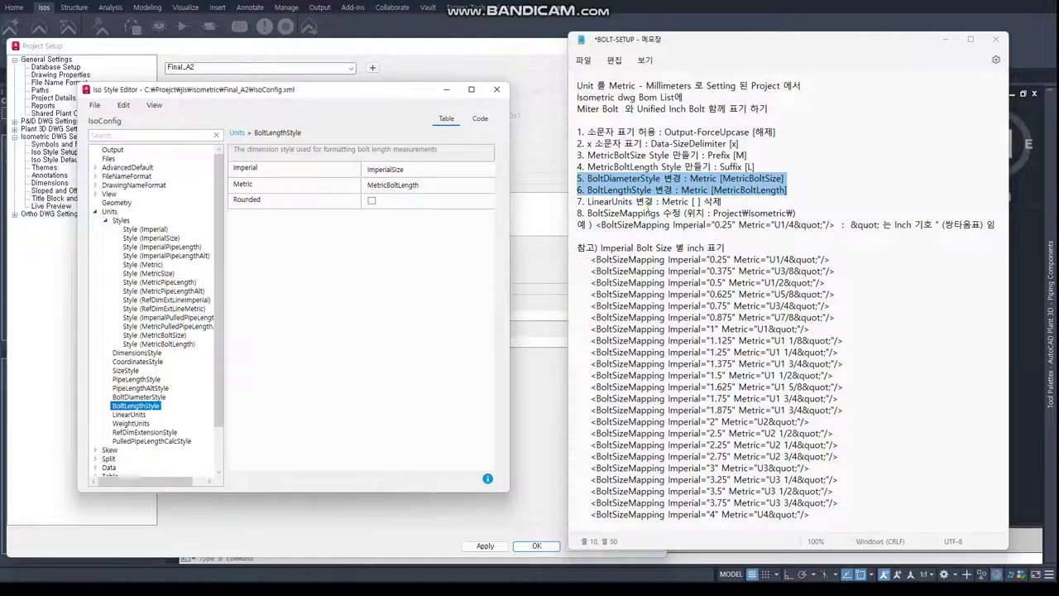
{"action": "left_click_drag", "start_coordinate": [577, 201], "coordinate": [740, 204]}
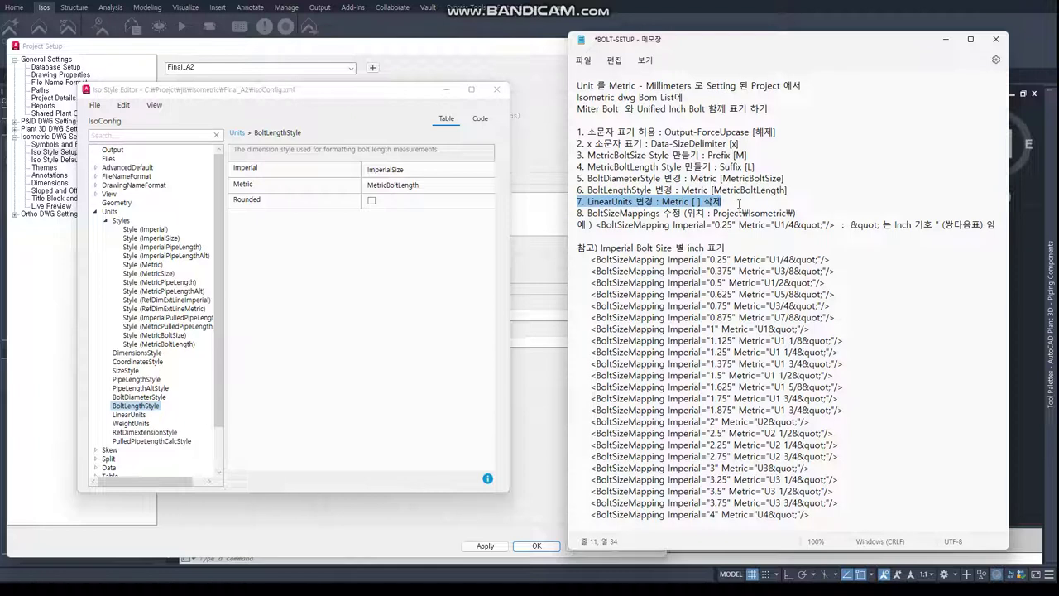
Cut the mm text from LinearUnits' Metric value and save the iso style
{"action": "left_click", "coordinate": [131, 415]}
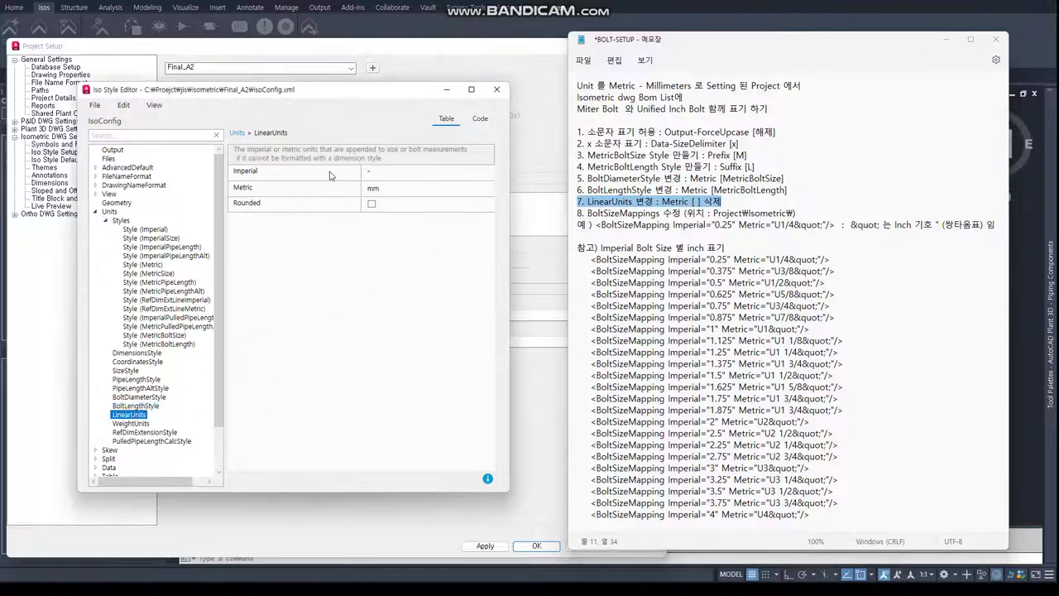
{"action": "double_click", "coordinate": [373, 188]}
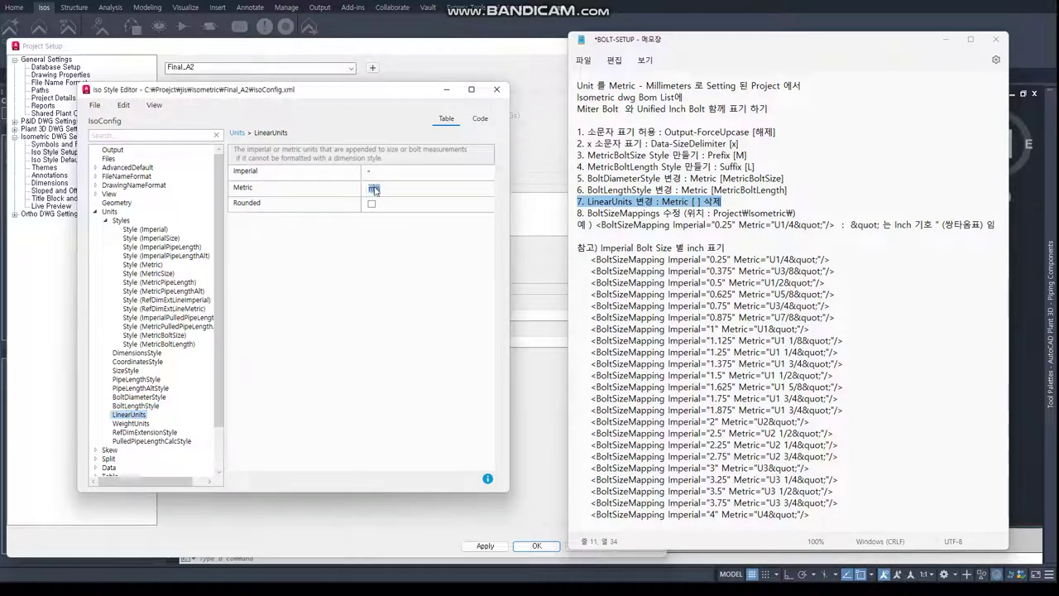
{"action": "right_click", "coordinate": [375, 191]}
{"action": "left_click", "coordinate": [411, 196]}
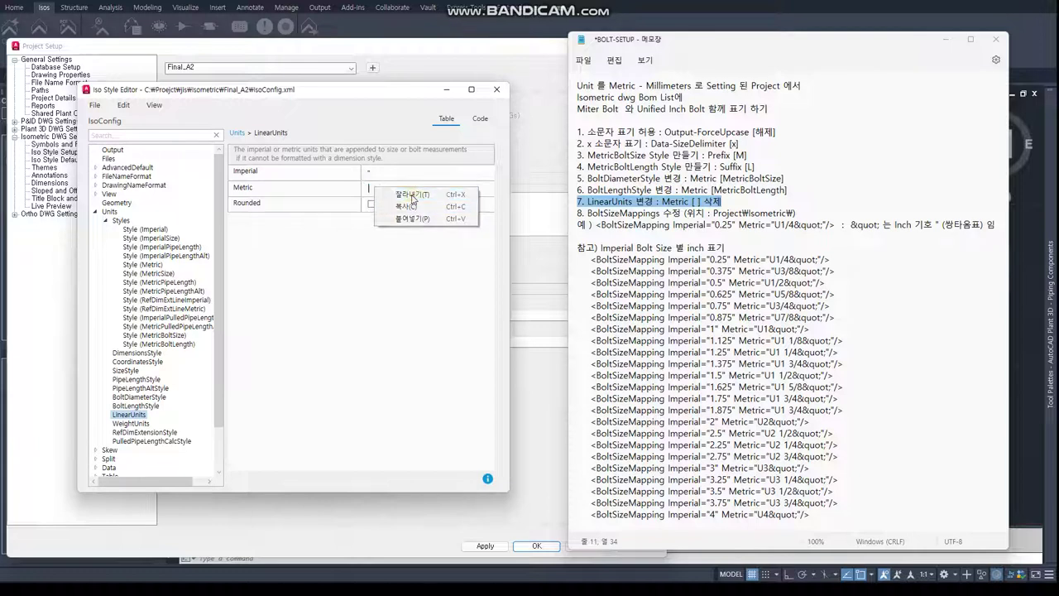
{"action": "left_click", "coordinate": [95, 105]}
{"action": "left_click", "coordinate": [112, 134]}
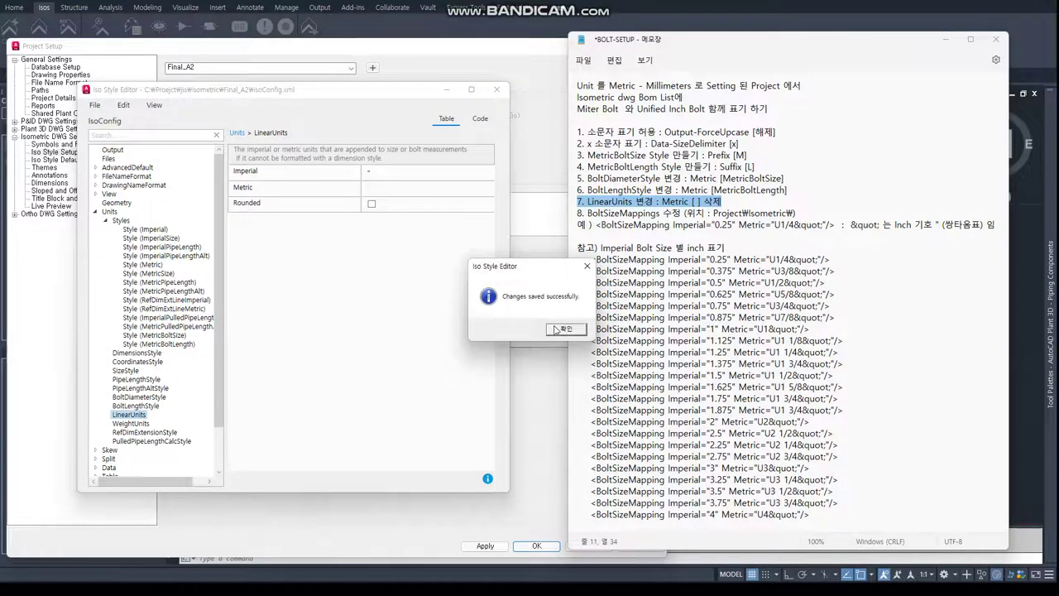
{"action": "left_click", "coordinate": [556, 330]}
Review the bolt style and LinearUnits settings, then highlight the BoltSizeMappings step in the notes
{"action": "left_click", "coordinate": [139, 406]}
{"action": "left_click", "coordinate": [139, 416]}
{"action": "left_click", "coordinate": [137, 398]}
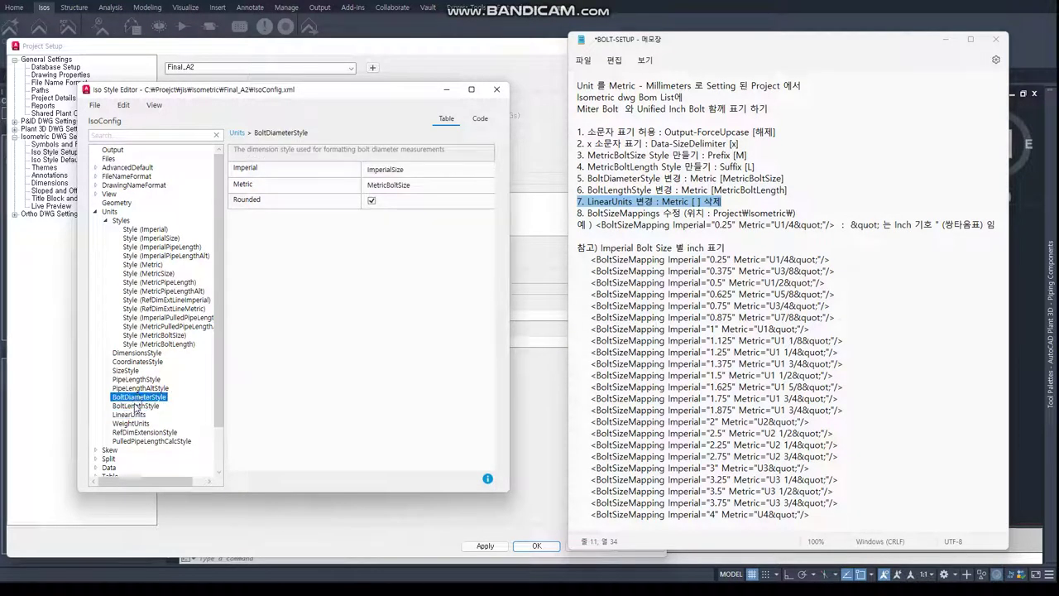
{"action": "left_click", "coordinate": [136, 405]}
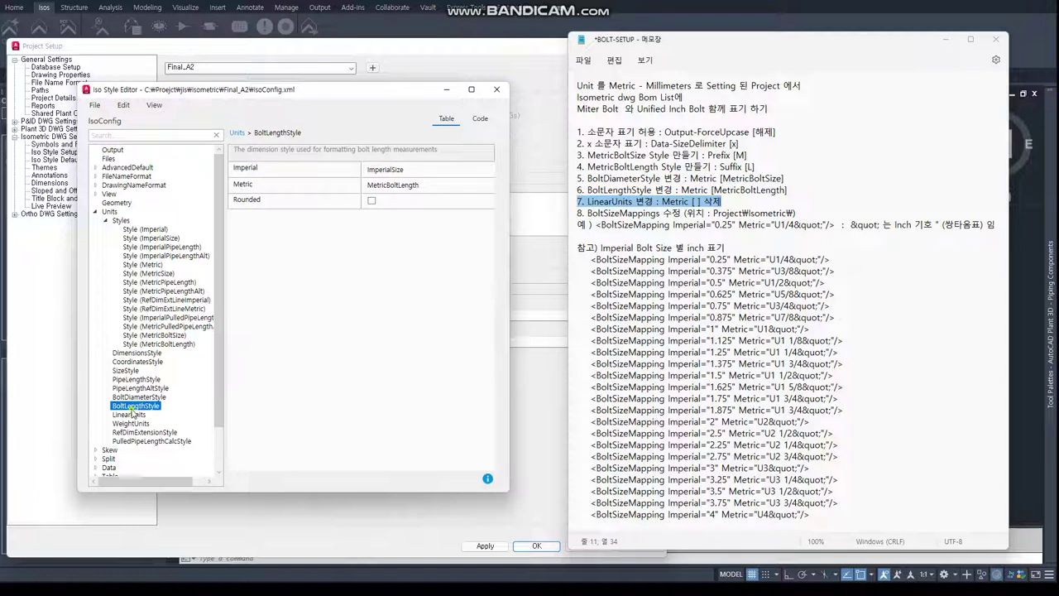
{"action": "left_click", "coordinate": [134, 415]}
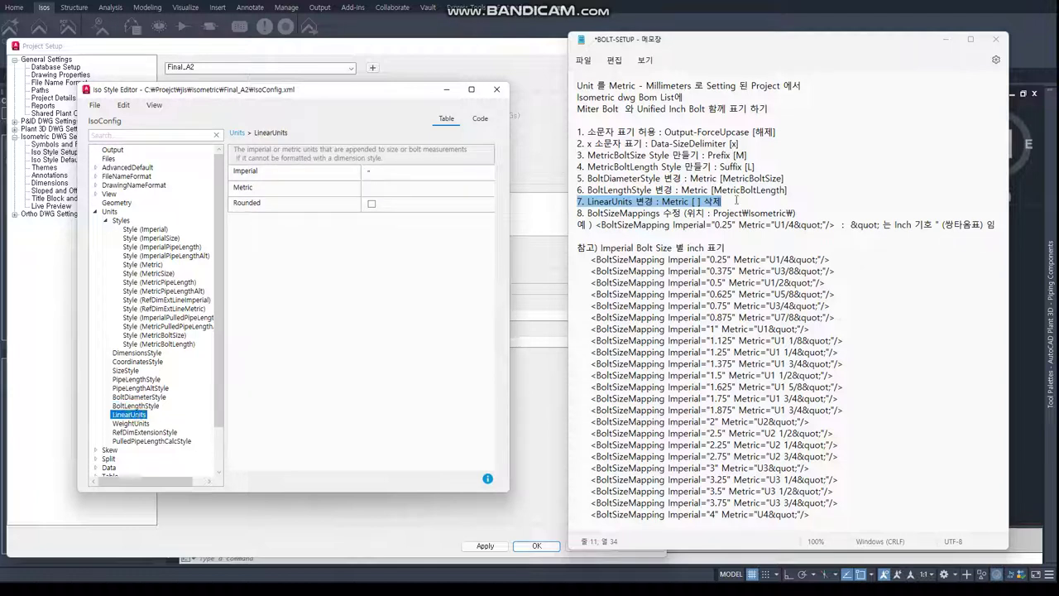
{"action": "left_click", "coordinate": [717, 214]}
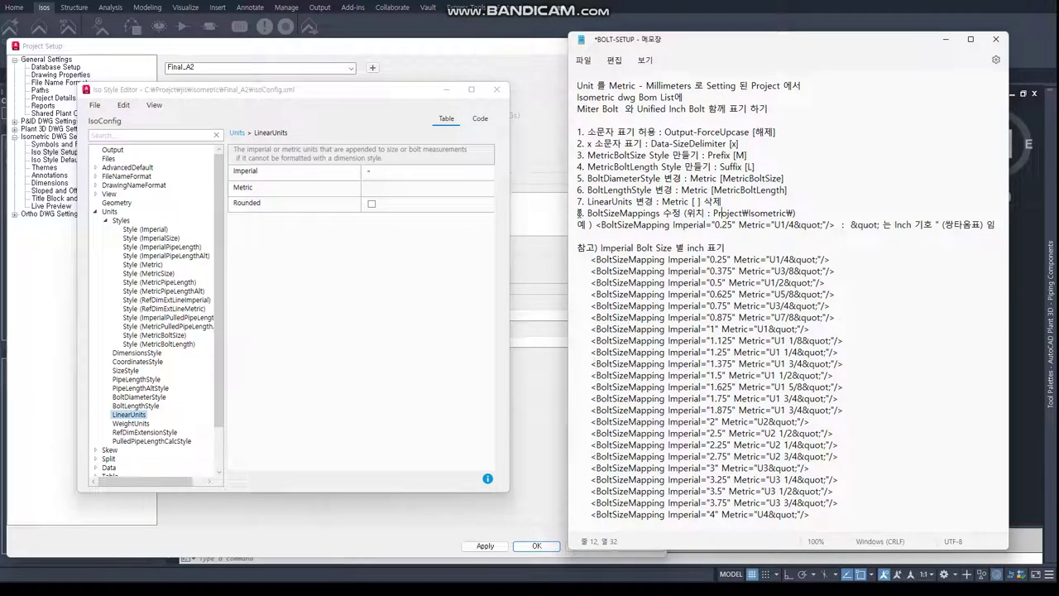
{"action": "left_click_drag", "start_coordinate": [578, 214], "coordinate": [810, 217]}
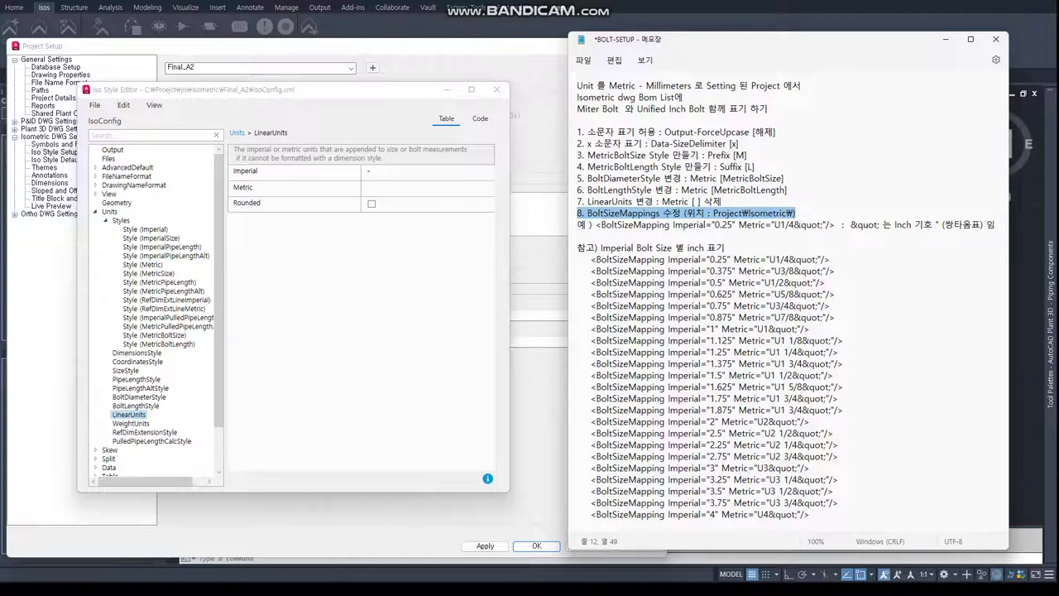
{"action": "left_click", "coordinate": [124, 167]}
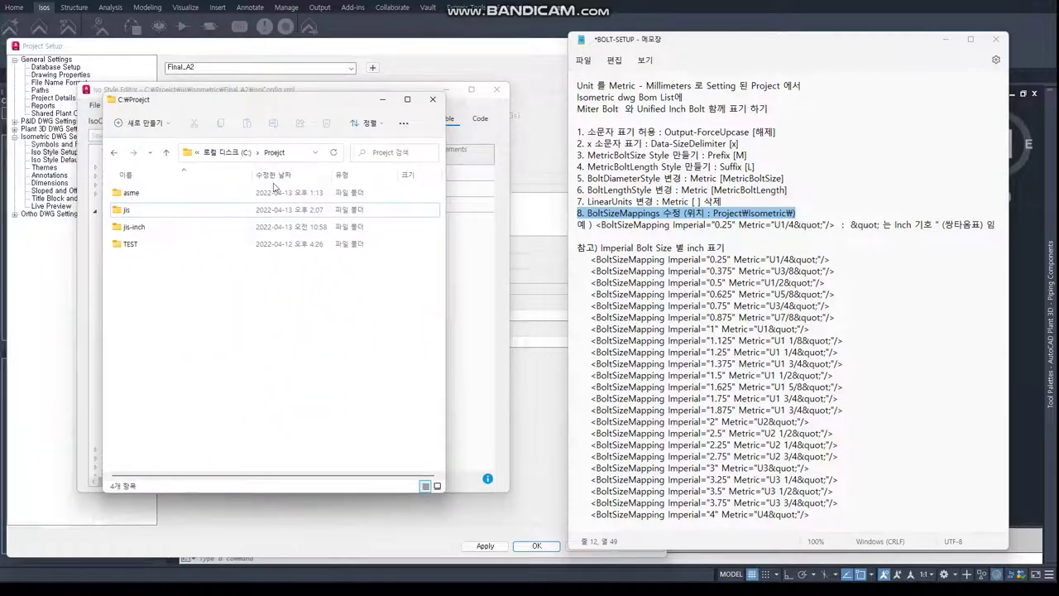
Open jis > Isometric > BoltSizeMappings.xml in foxe and move its window into view
{"action": "double_click", "coordinate": [135, 213]}
{"action": "double_click", "coordinate": [135, 229]}
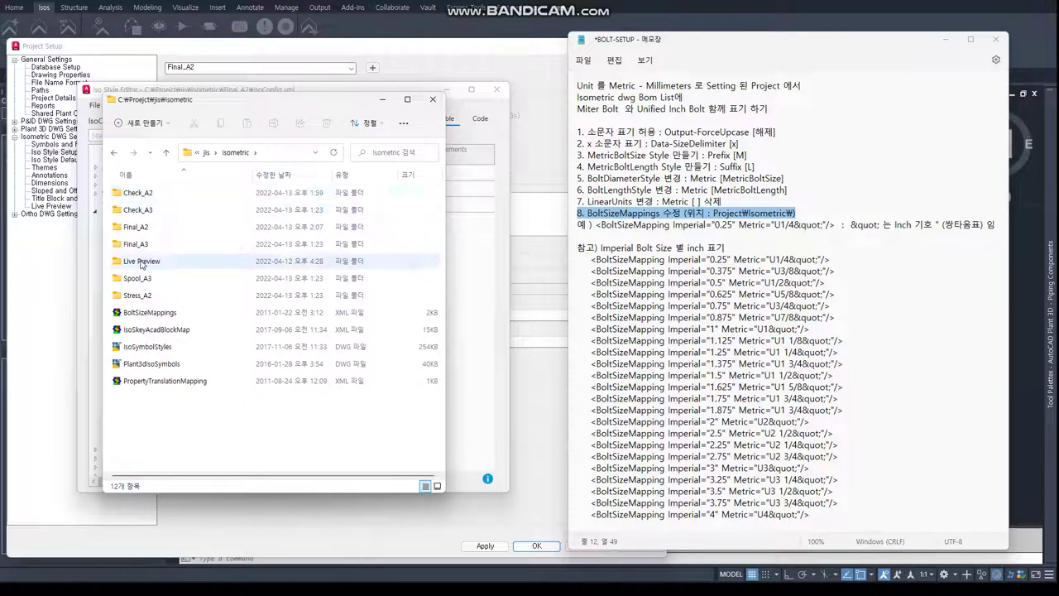
{"action": "left_click_drag", "start_coordinate": [298, 103], "coordinate": [285, 124]}
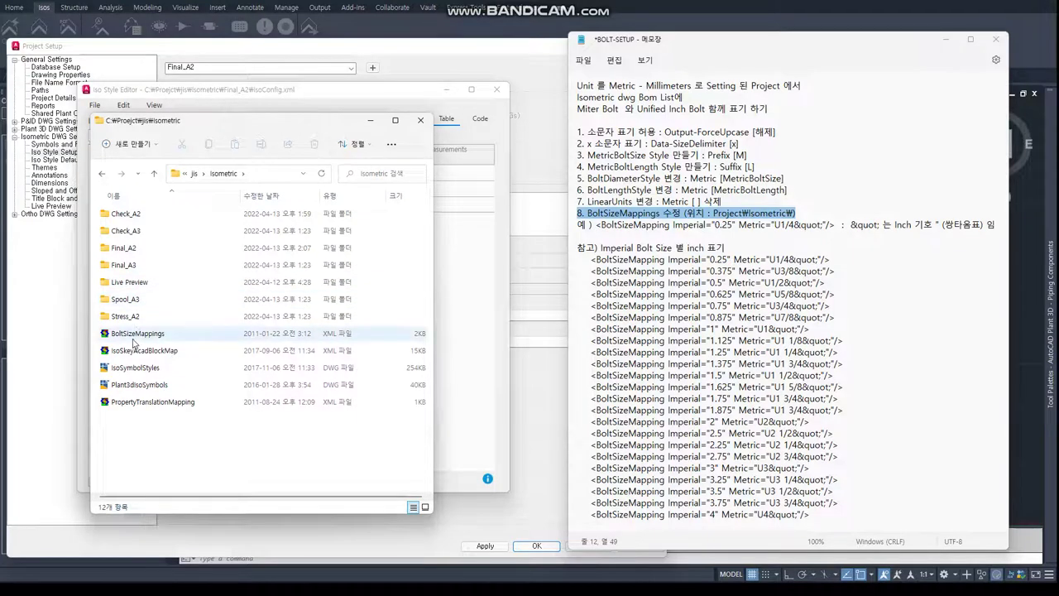
{"action": "double_click", "coordinate": [135, 334]}
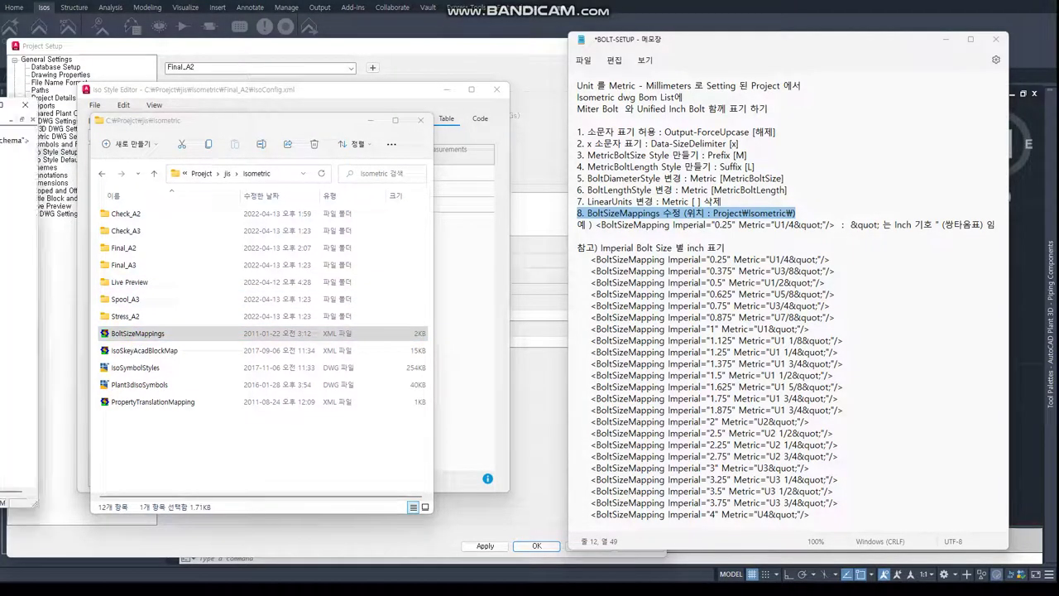
{"action": "left_click_drag", "start_coordinate": [276, 108], "coordinate": [590, 104]}
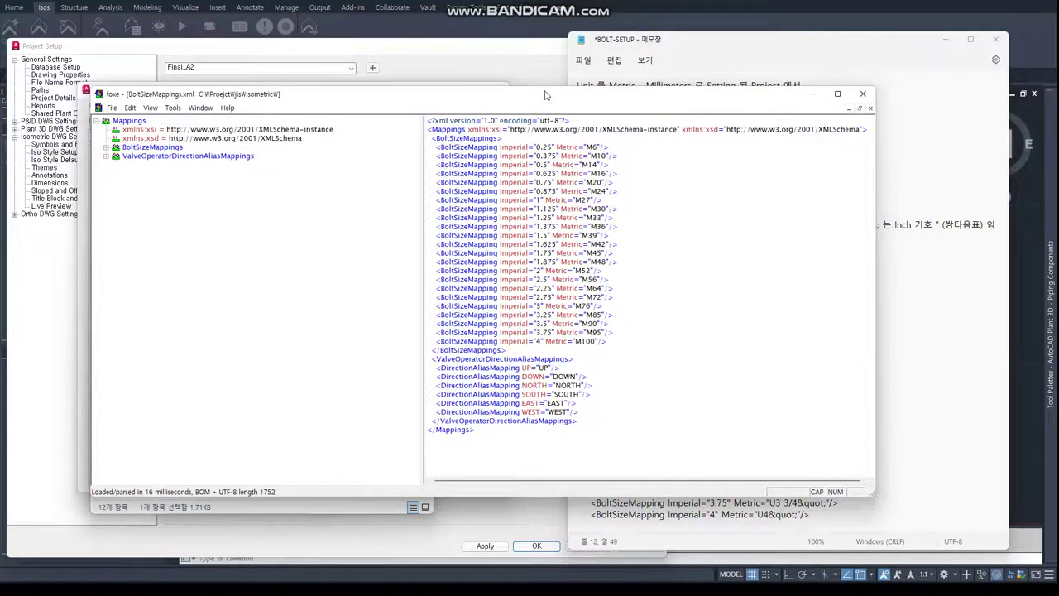
Select the inch U-size BoltSizeMapping lines in the Notepad setup notes
{"action": "left_click_drag", "start_coordinate": [543, 105], "coordinate": [195, 157]}
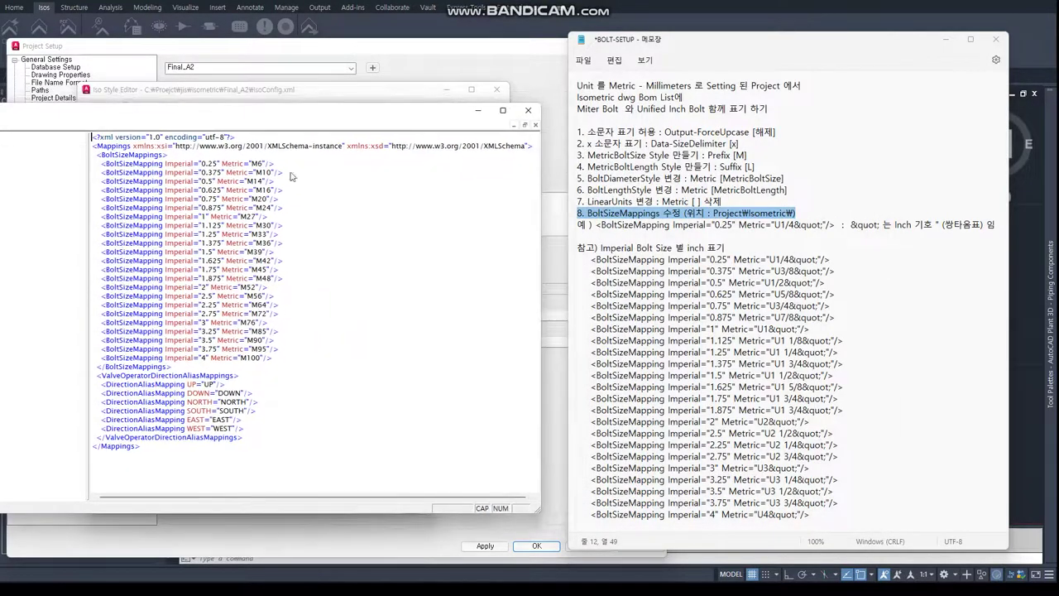
{"action": "left_click", "coordinate": [701, 226]}
{"action": "left_click_drag", "start_coordinate": [595, 224], "coordinate": [997, 224]}
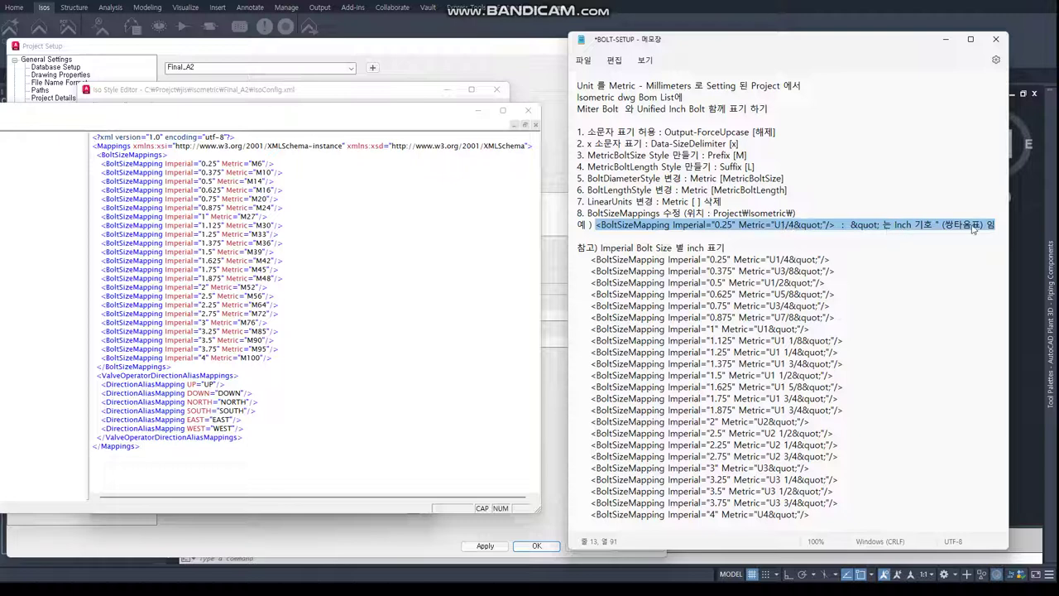
{"action": "left_click", "coordinate": [615, 248]}
{"action": "left_click_drag", "start_coordinate": [591, 260], "coordinate": [756, 401]}
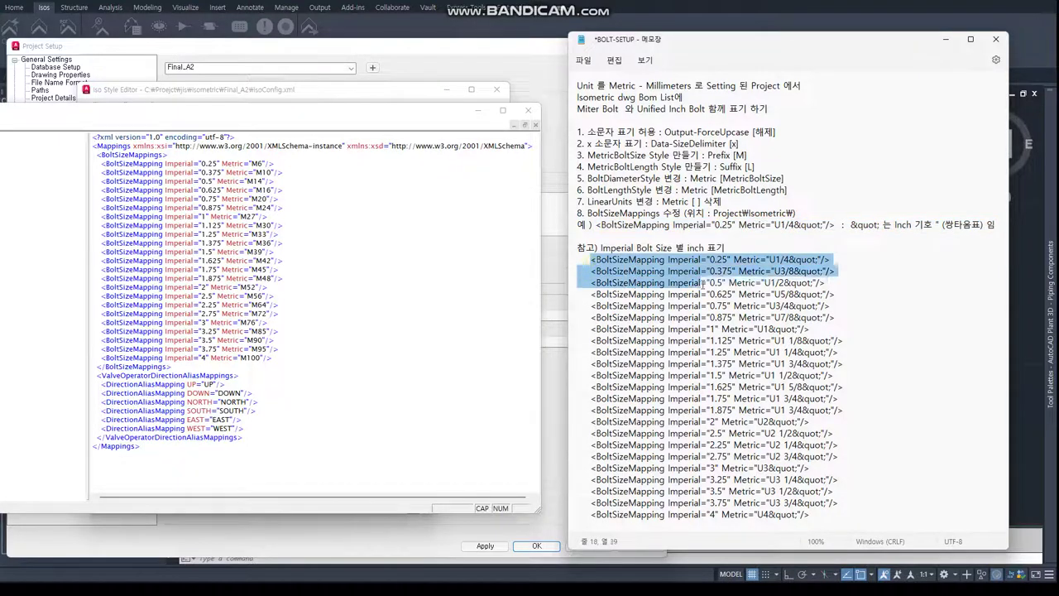
{"action": "left_click_drag", "start_coordinate": [812, 517], "coordinate": [559, 264]}
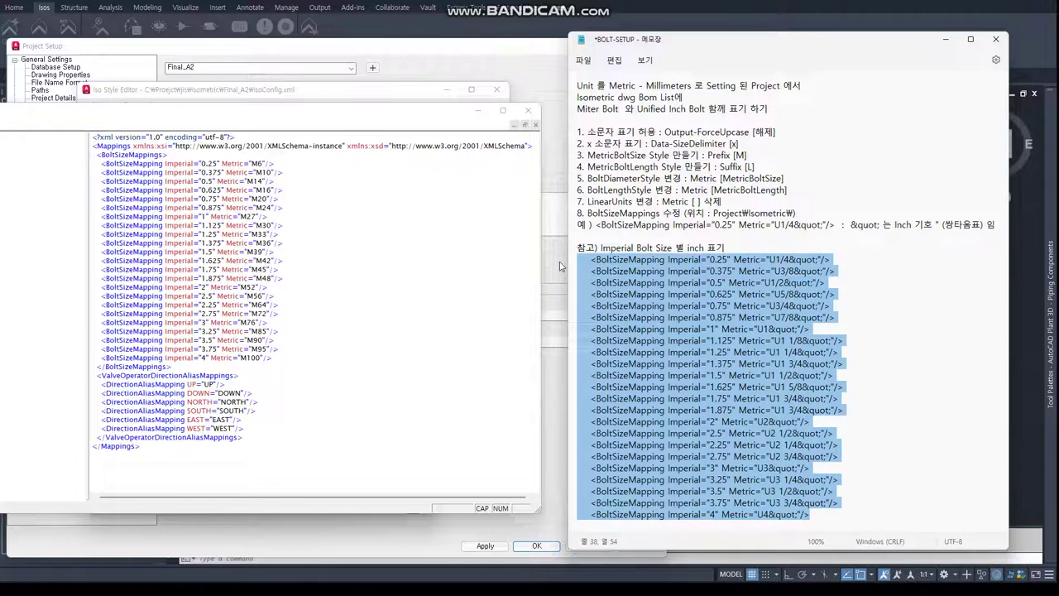
Paste the U-size lines over the metric mappings in foxe, save, and close the file
{"action": "left_click", "coordinate": [214, 437]}
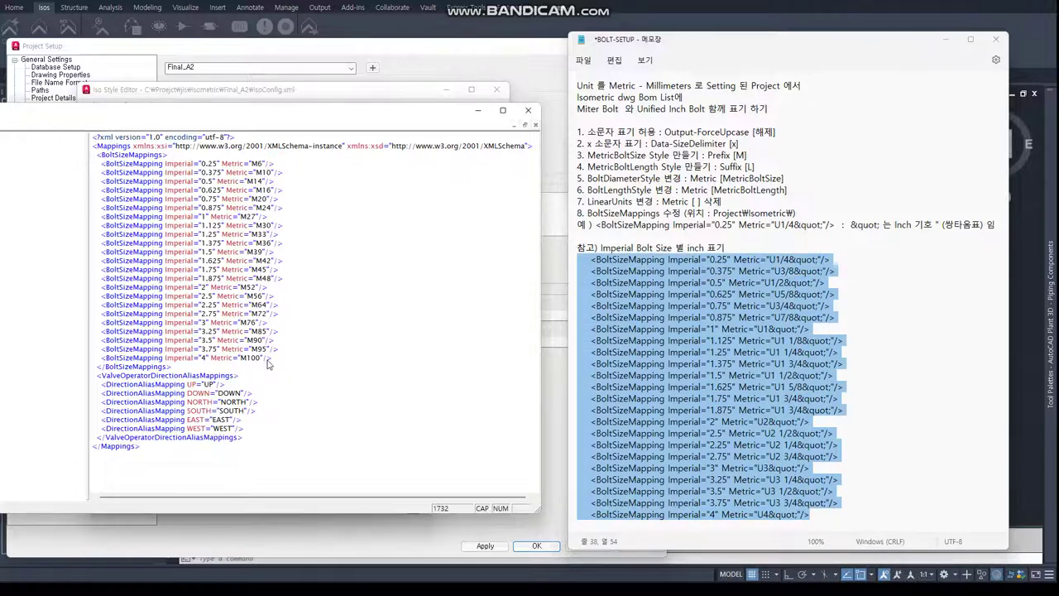
{"action": "mouse_move", "coordinate": [279, 359]}
{"action": "left_mouse_down"}
{"action": "mouse_move", "coordinate": [16, 345]}
{"action": "mouse_move", "coordinate": [2, 171]}
{"action": "left_mouse_up"}
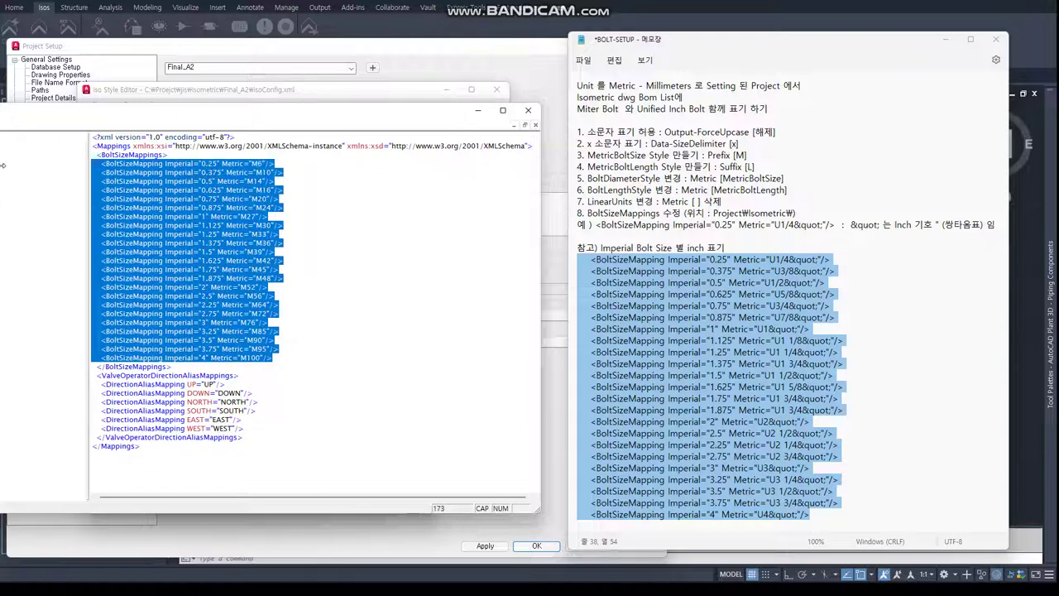
{"action": "key", "text": "ctrl+v"}
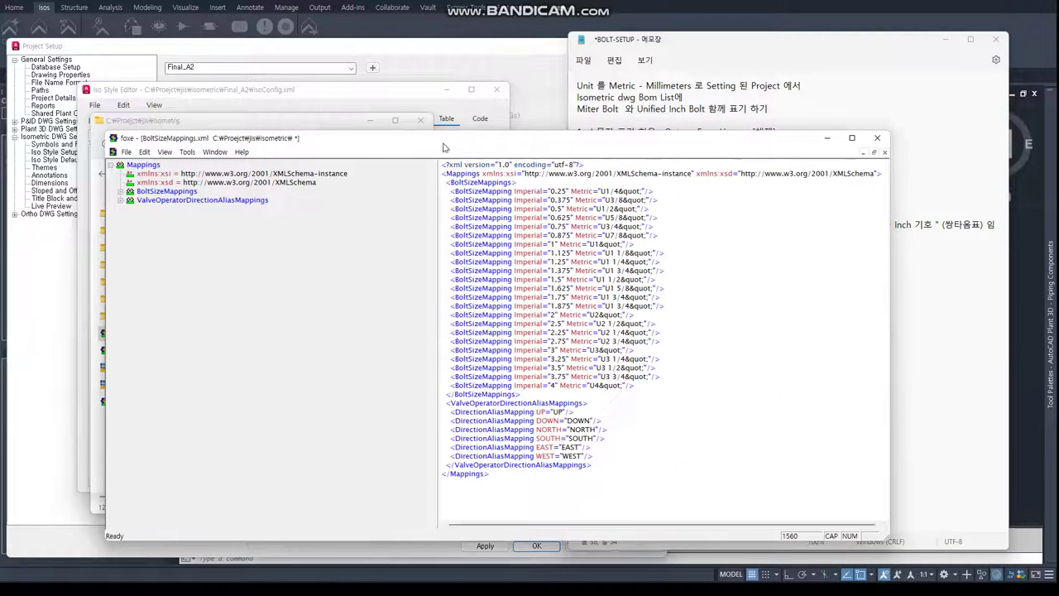
{"action": "left_click", "coordinate": [126, 152]}
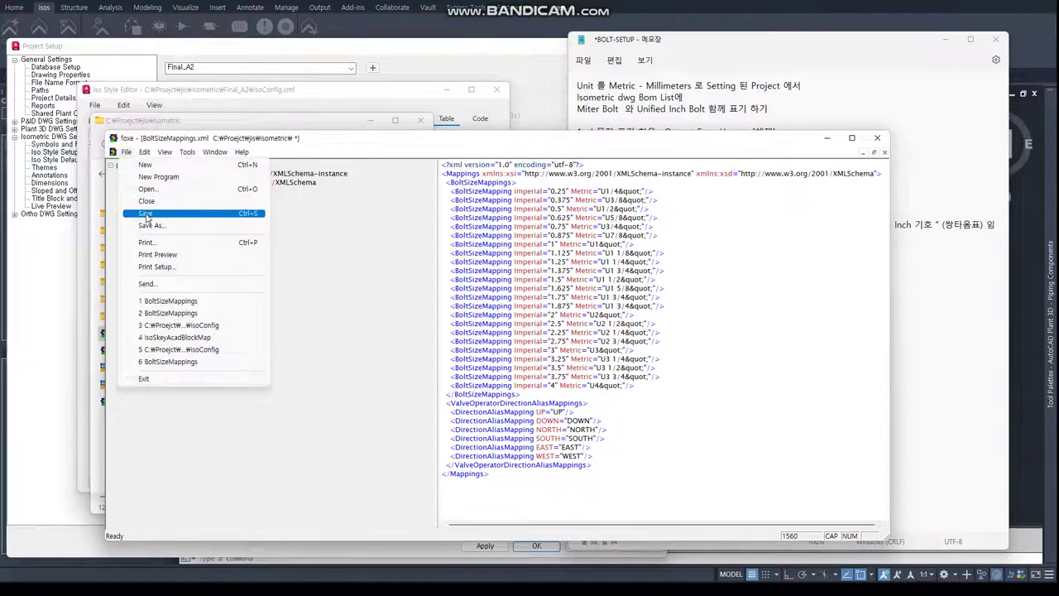
{"action": "left_click", "coordinate": [146, 214]}
{"action": "left_click", "coordinate": [878, 138]}
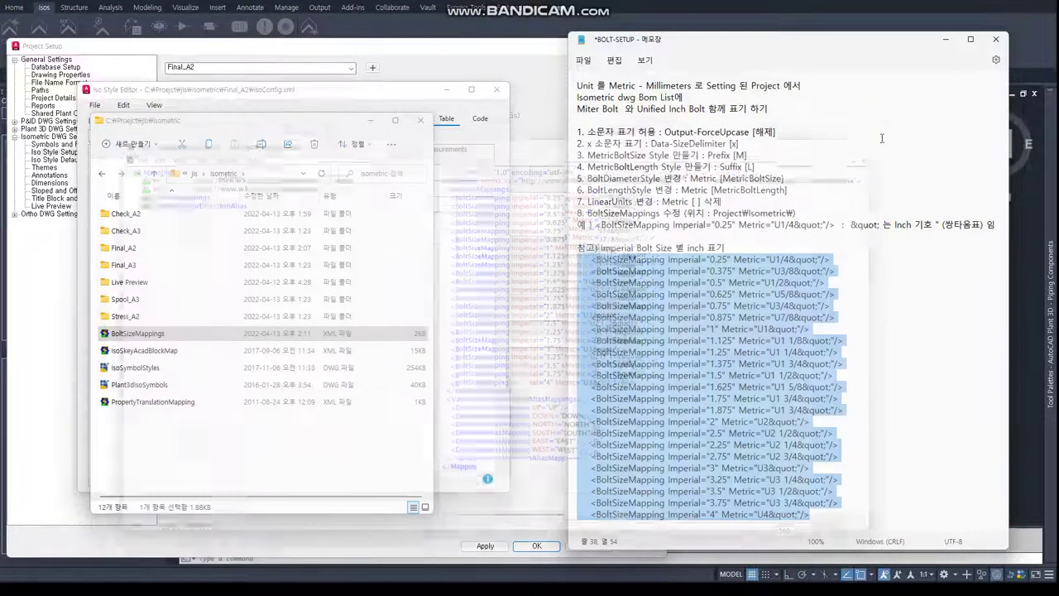
{"action": "left_click", "coordinate": [758, 238]}
{"action": "left_click", "coordinate": [755, 346]}
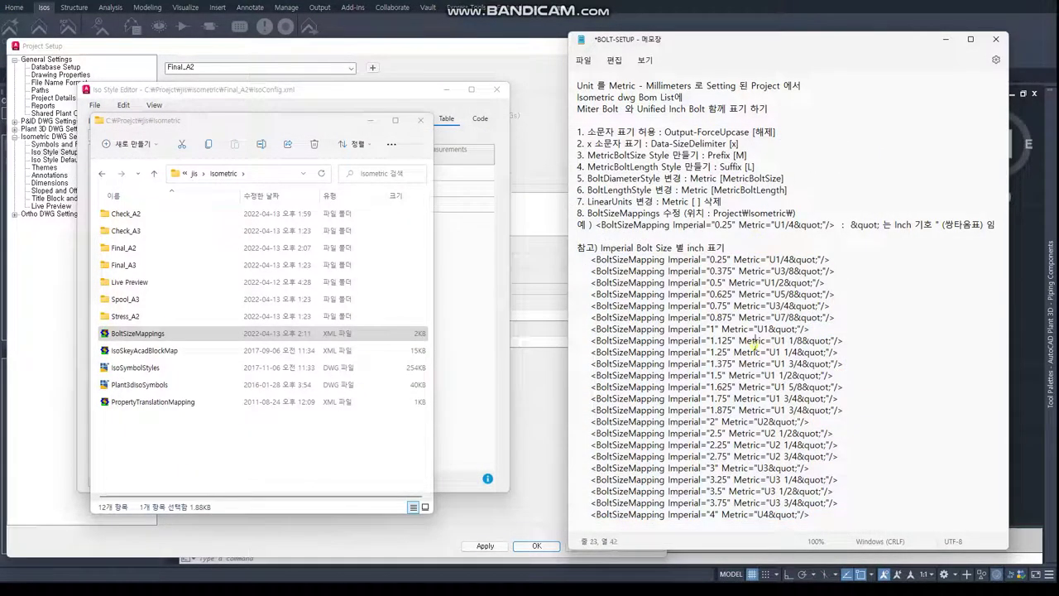
Cancel the Save As prompt, close the Iso Style Editor, then Apply and OK Project Setup
{"action": "left_click", "coordinate": [422, 122]}
{"action": "left_click", "coordinate": [423, 122]}
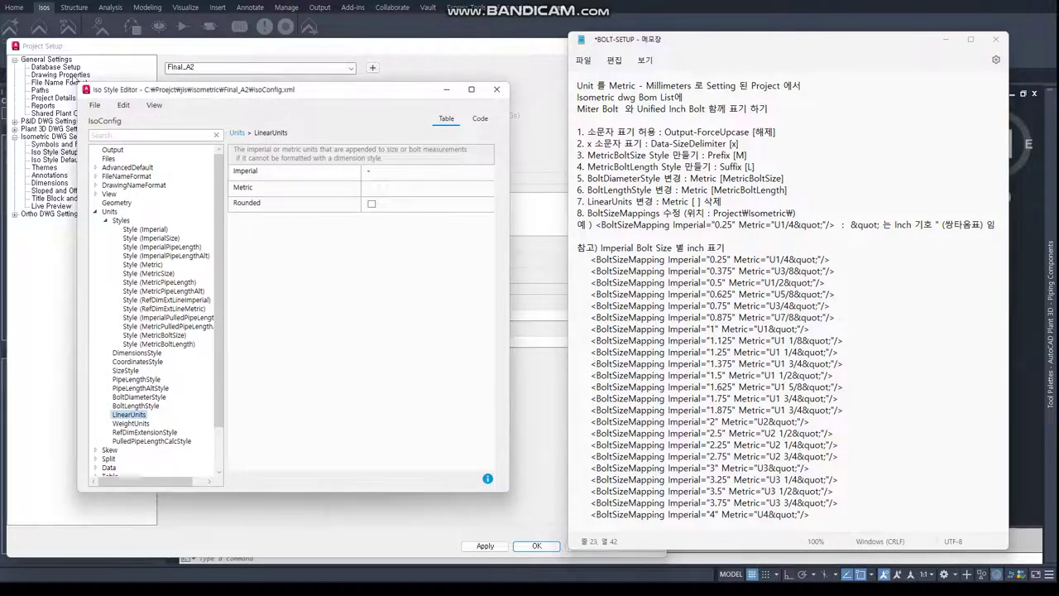
{"action": "left_click", "coordinate": [95, 106]}
{"action": "left_click", "coordinate": [110, 146]}
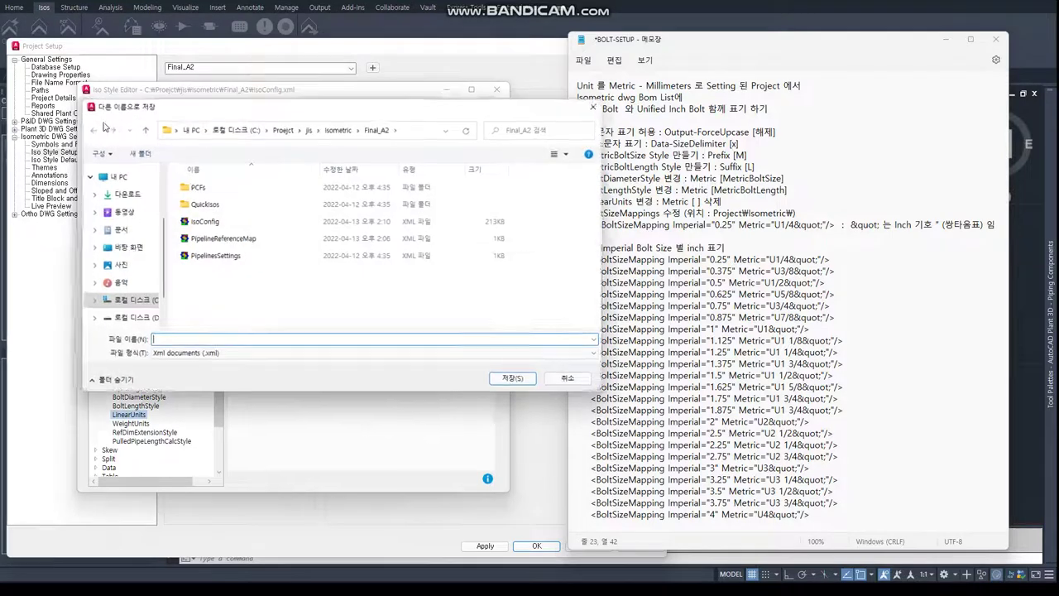
{"action": "key", "text": "Escape"}
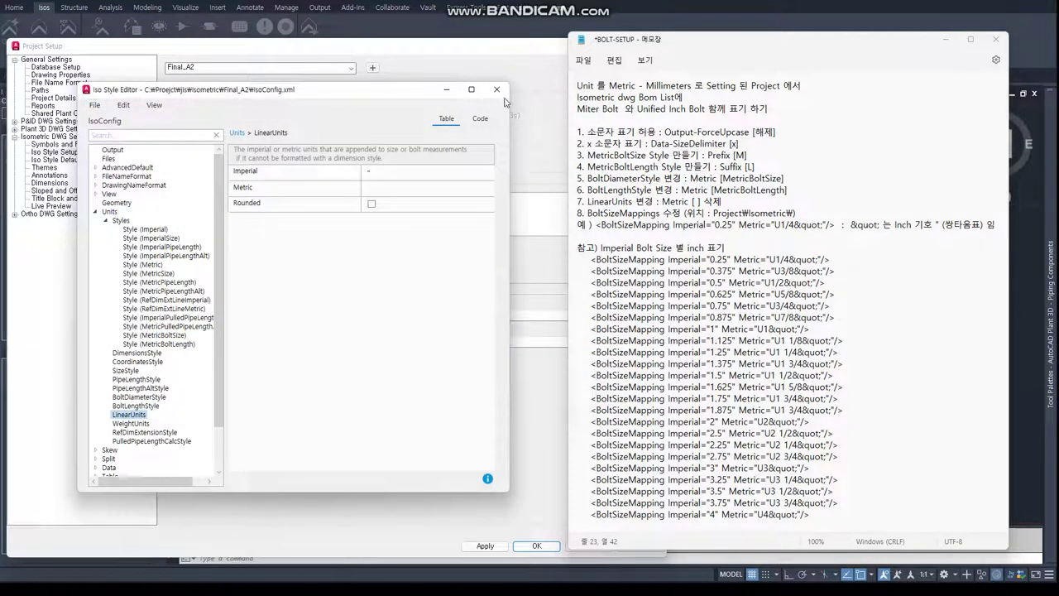
{"action": "left_click", "coordinate": [498, 93]}
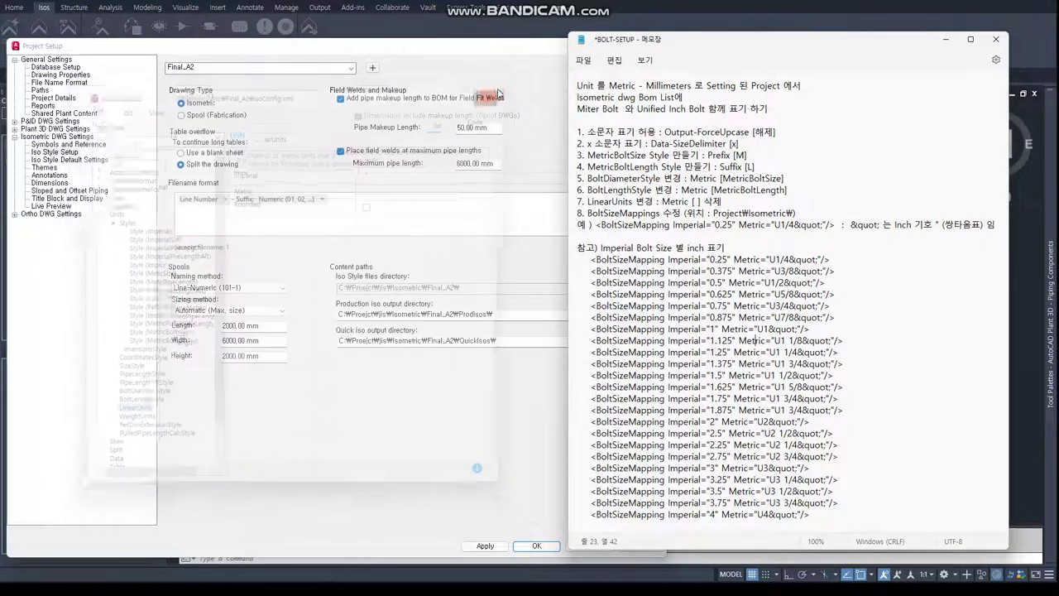
{"action": "left_click", "coordinate": [480, 547]}
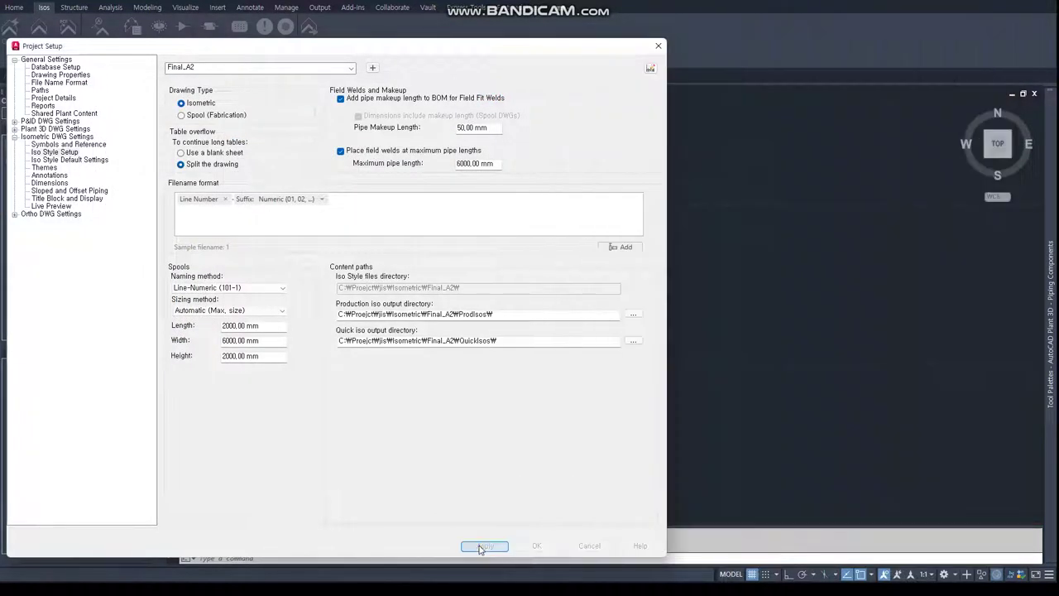
{"action": "left_click", "coordinate": [538, 547]}
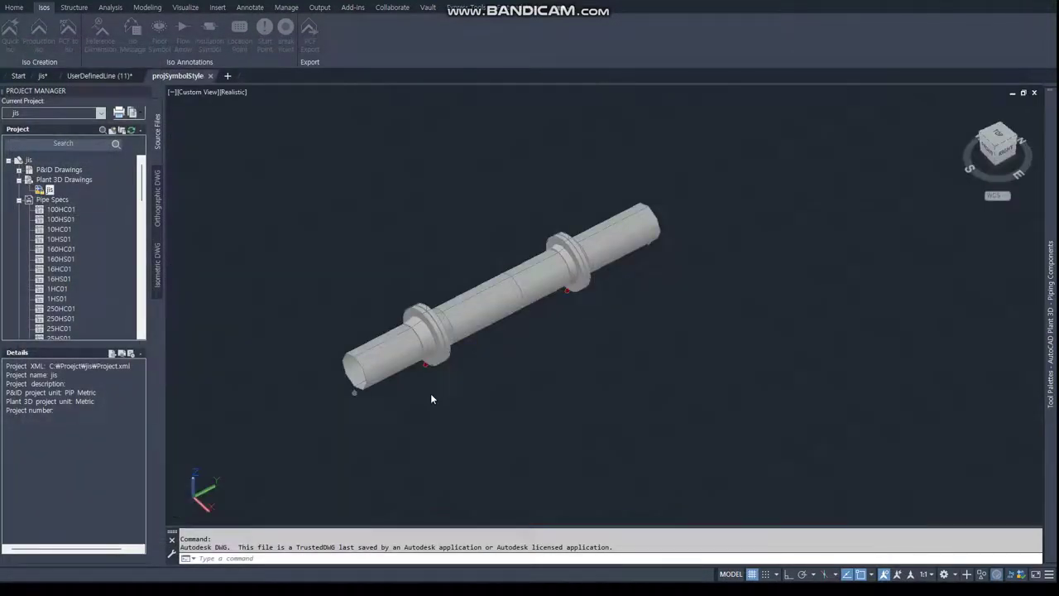
Crossing-select the whole pipe run, create a Quick Iso, and open UserDefinedLine (12)
{"action": "middle_click_drag", "start_coordinate": [433, 229], "coordinate": [402, 226]}
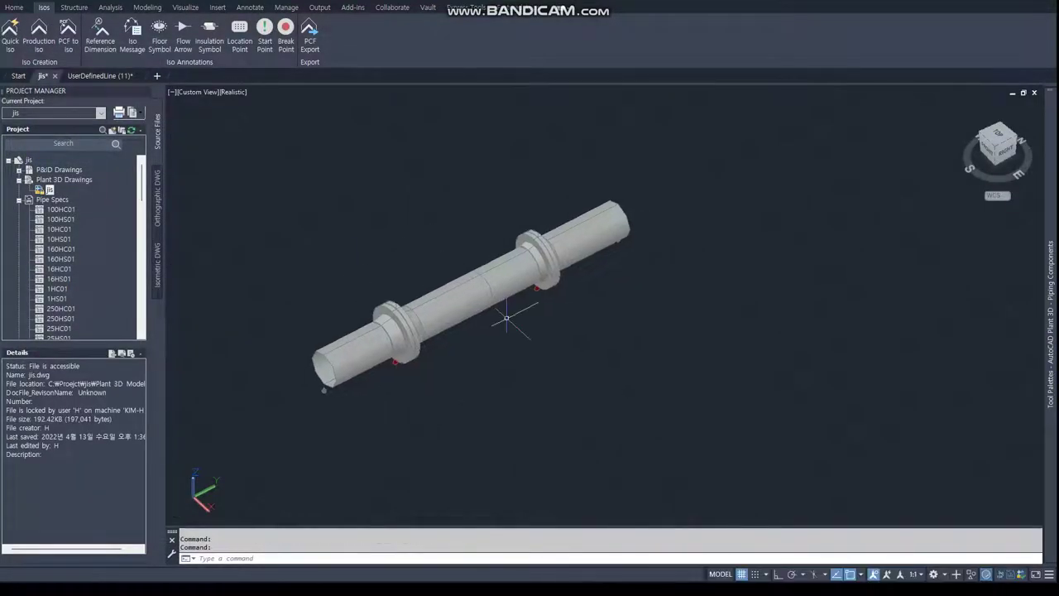
{"action": "left_click_drag", "start_coordinate": [705, 486], "coordinate": [225, 140]}
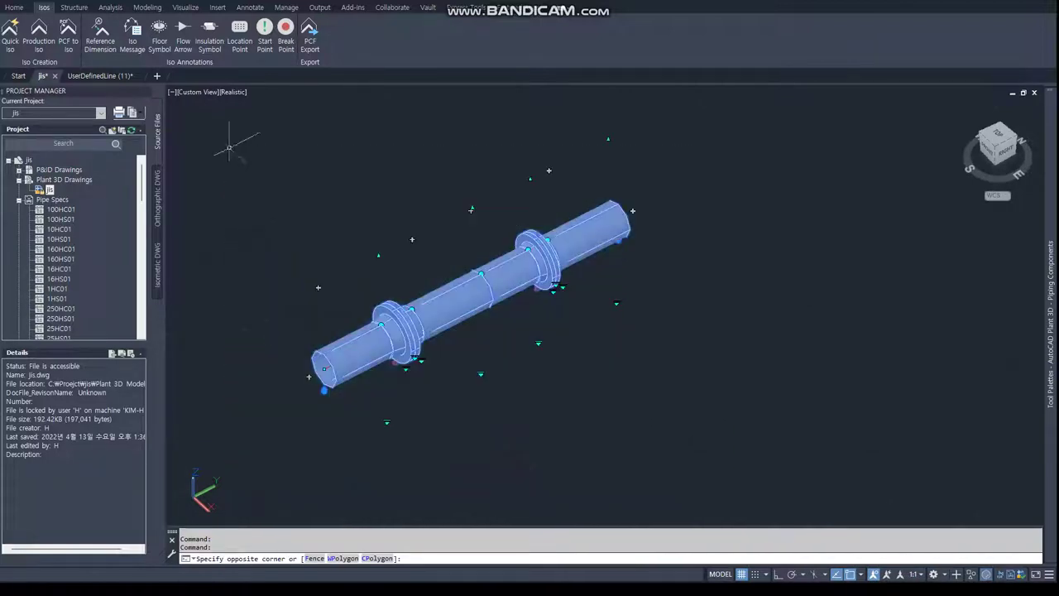
{"action": "left_click", "coordinate": [10, 34]}
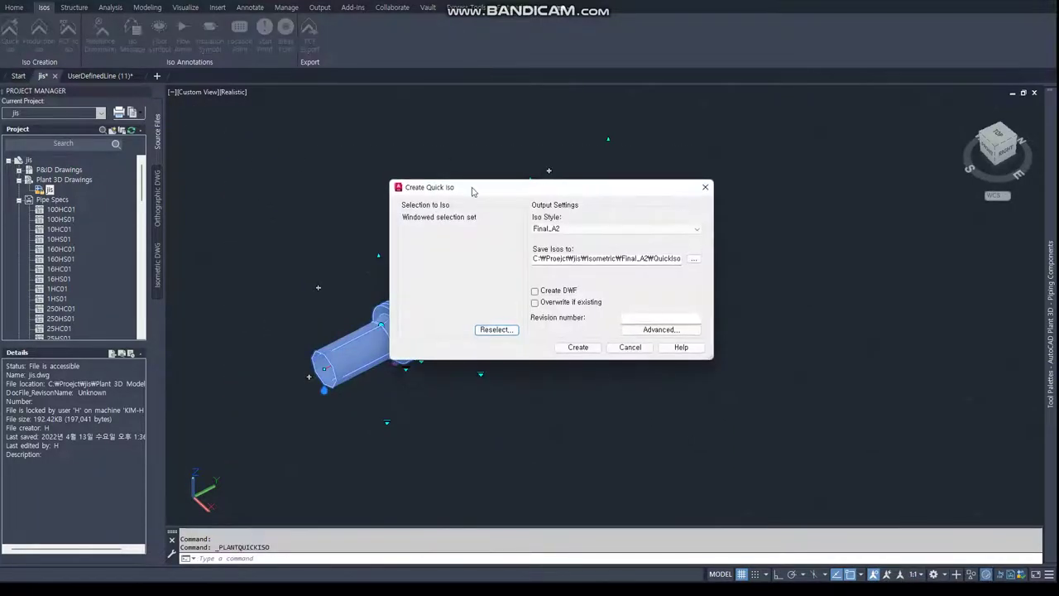
{"action": "left_click", "coordinate": [571, 349]}
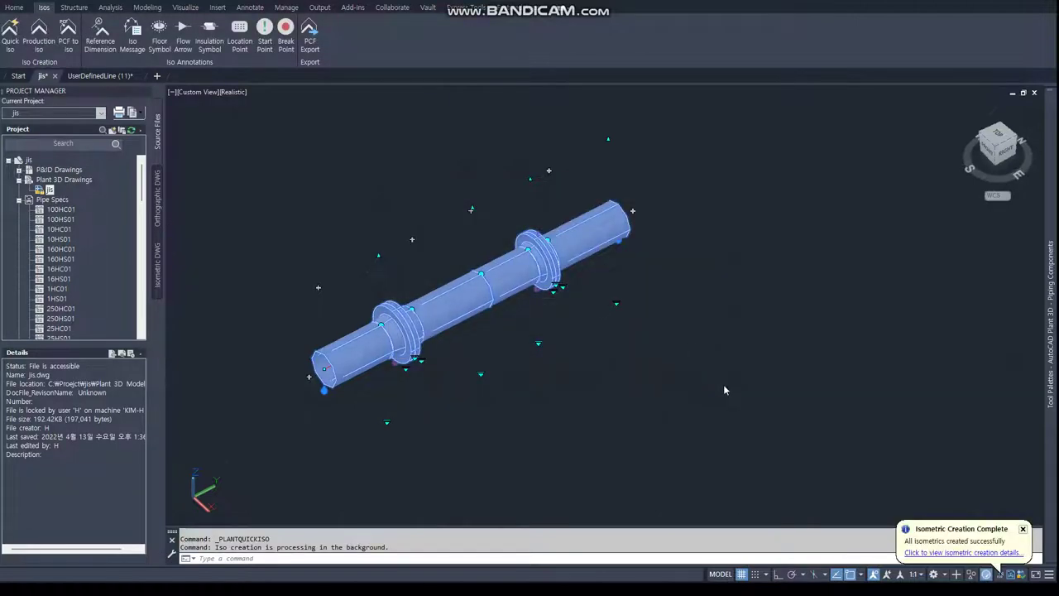
{"action": "left_click", "coordinate": [936, 553]}
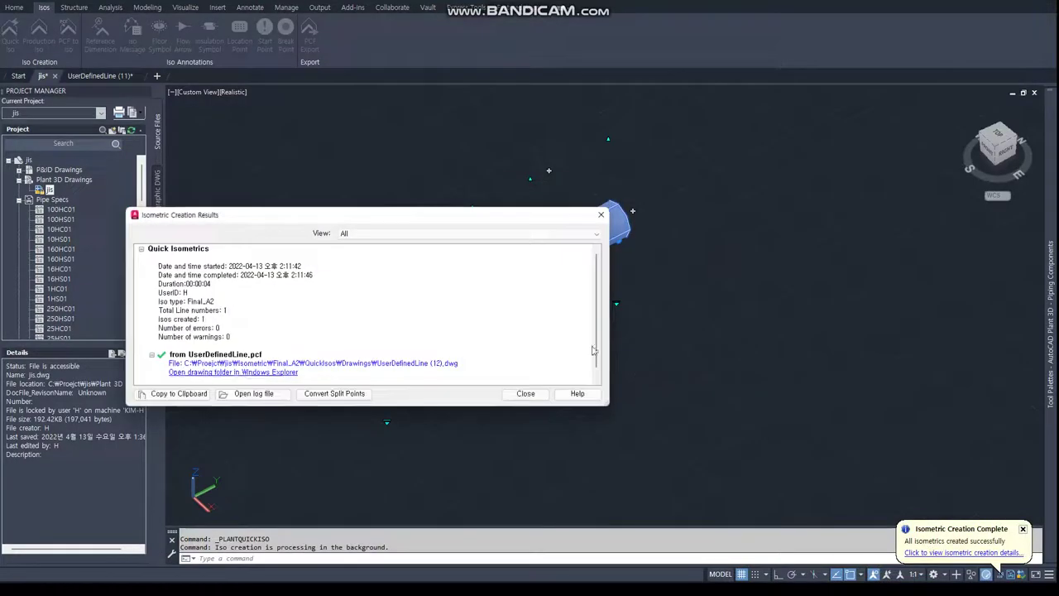
{"action": "left_click", "coordinate": [380, 368]}
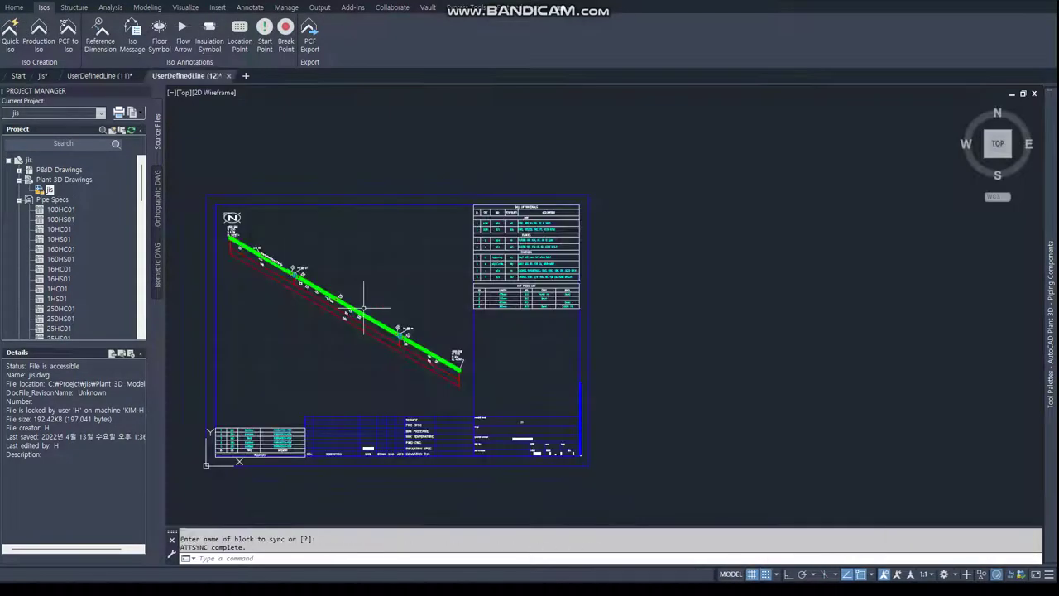
Zoom into the new BOM, then switch to the earlier UserDefinedLine (11) drawing
{"action": "scroll", "coordinate": [466, 292], "scroll_direction": "up", "scroll_amount": 4}
{"action": "scroll", "coordinate": [468, 348], "scroll_direction": "up", "scroll_amount": 4}
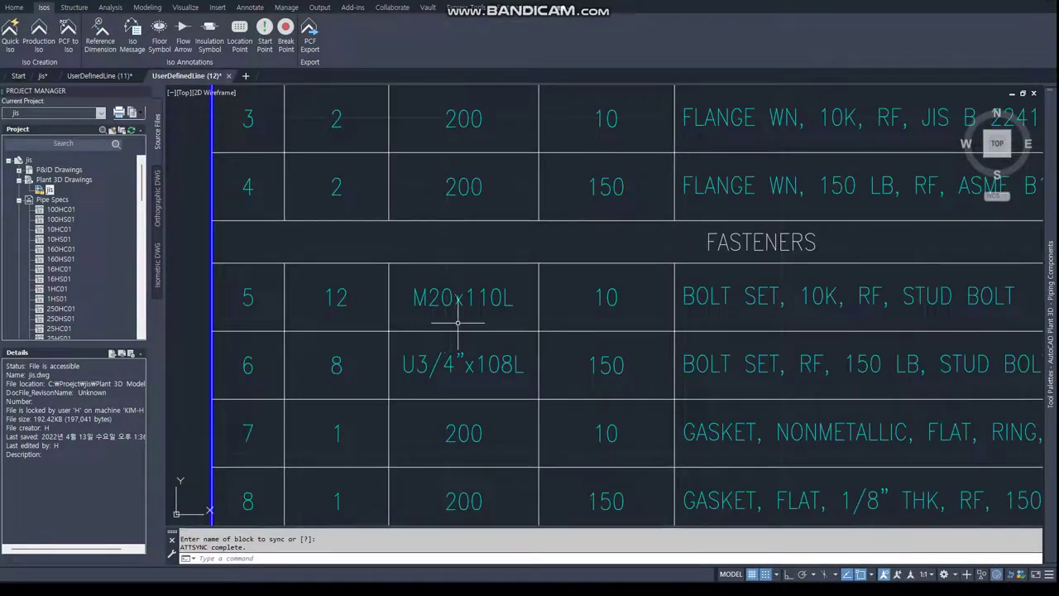
{"action": "scroll", "coordinate": [488, 400], "scroll_direction": "down", "scroll_amount": 2}
{"action": "scroll", "coordinate": [488, 400], "scroll_direction": "down", "scroll_amount": 2}
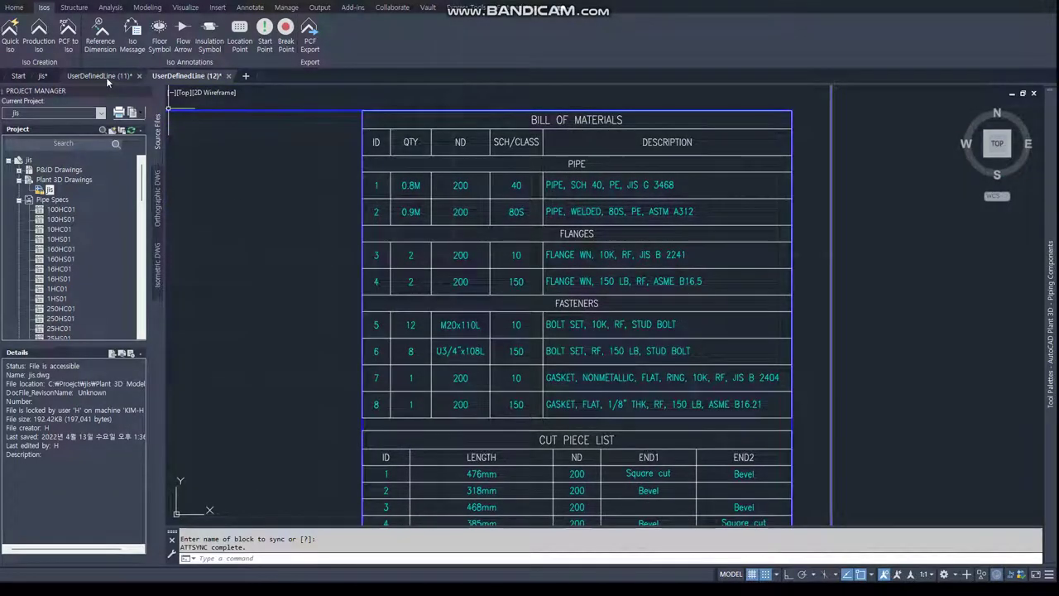
{"action": "left_click", "coordinate": [107, 77]}
{"action": "scroll", "coordinate": [546, 306], "scroll_direction": "up", "scroll_amount": 2}
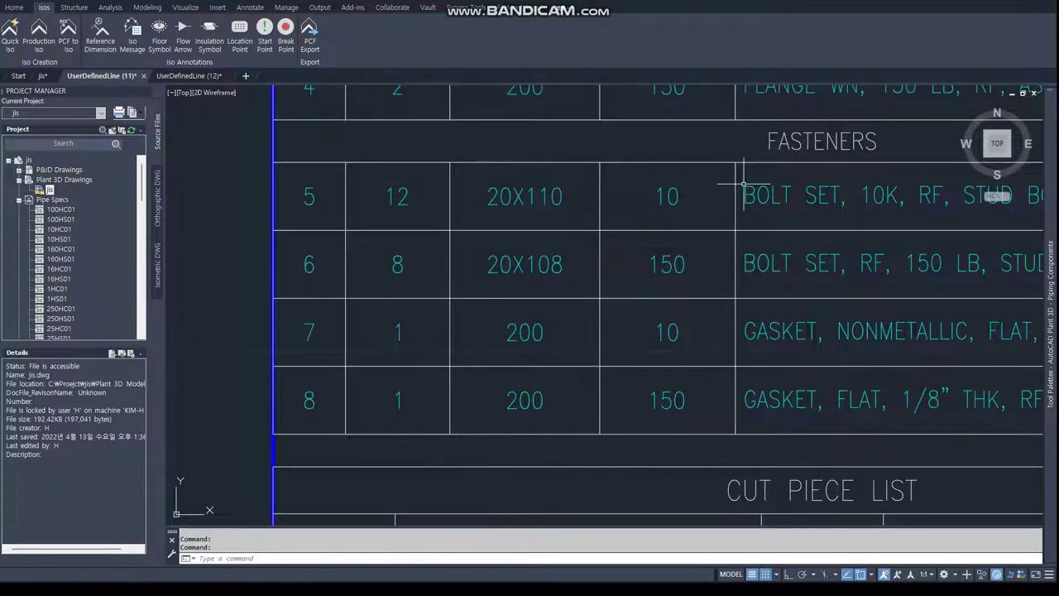
{"action": "scroll", "coordinate": [542, 267], "scroll_direction": "down", "scroll_amount": 1}
{"action": "scroll", "coordinate": [917, 152], "scroll_direction": "up", "scroll_amount": 1}
Float the UserDefinedLine (11) and (12) windows side by side, minimizing Start and jis.dwg
{"action": "left_click", "coordinate": [1023, 94]}
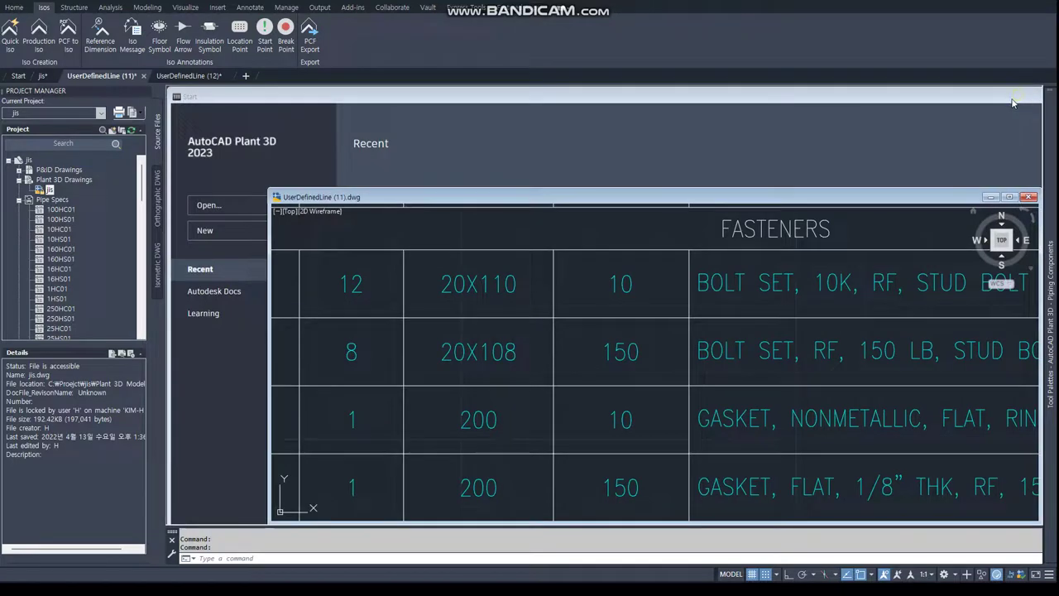
{"action": "left_click_drag", "start_coordinate": [831, 207], "coordinate": [728, 184]}
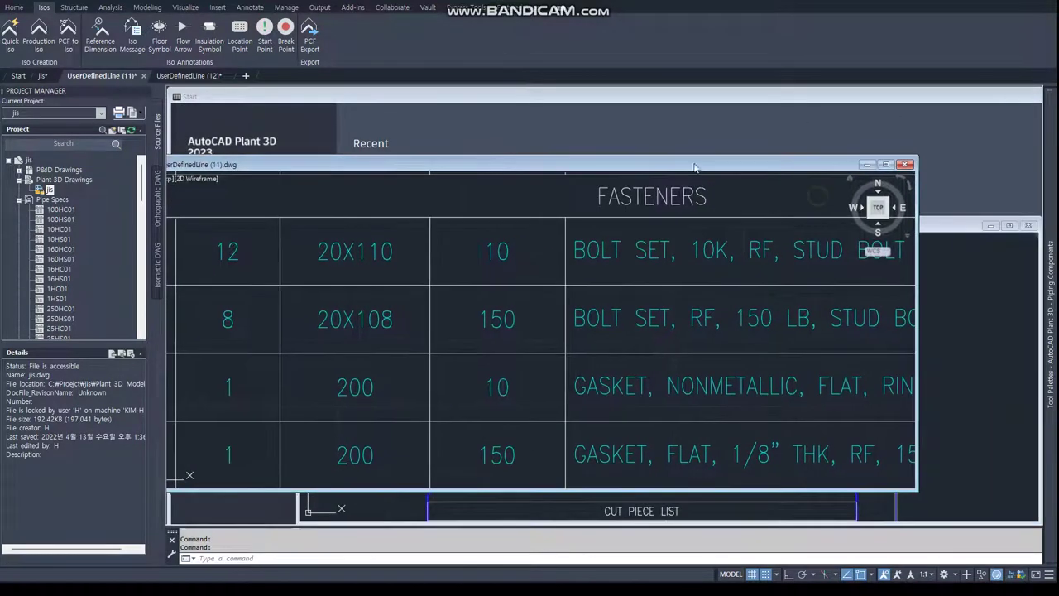
{"action": "left_click", "coordinate": [793, 146]}
{"action": "double_click", "coordinate": [793, 147]}
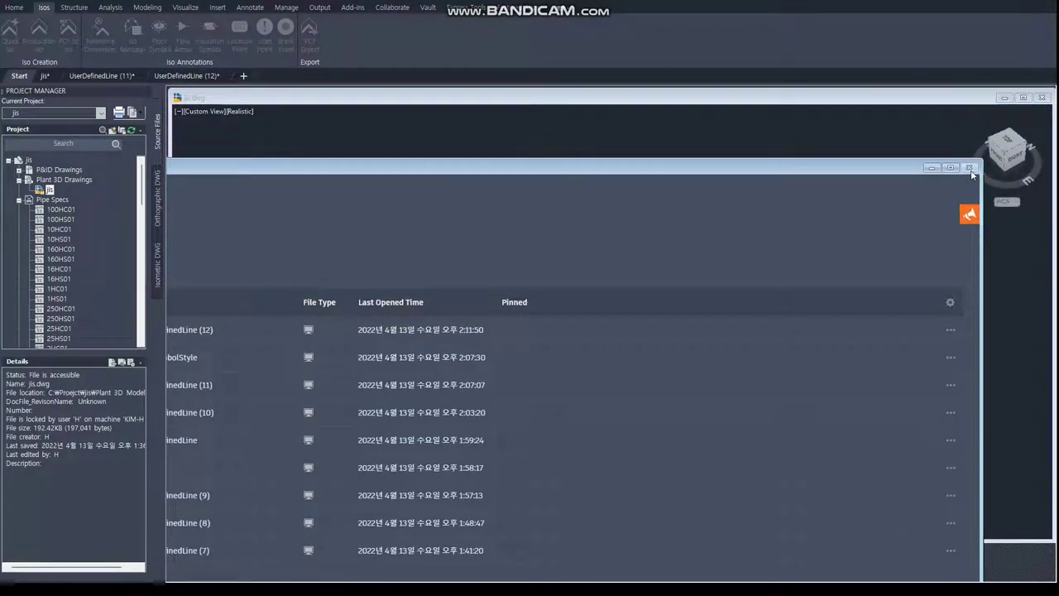
{"action": "left_click", "coordinate": [928, 168]}
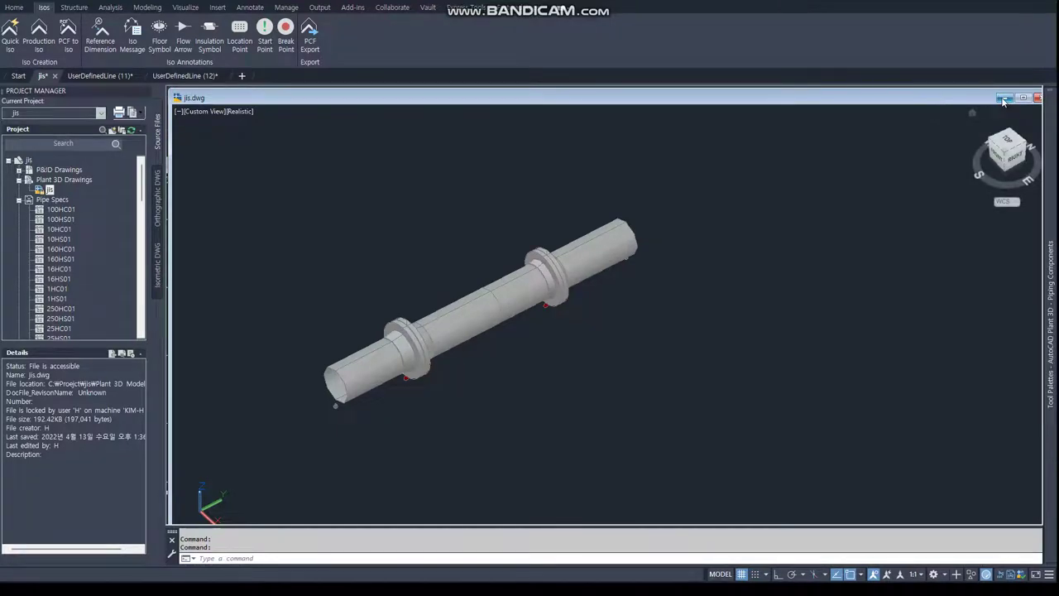
{"action": "left_click", "coordinate": [1003, 98]}
{"action": "left_click_drag", "start_coordinate": [619, 176], "coordinate": [536, 151]}
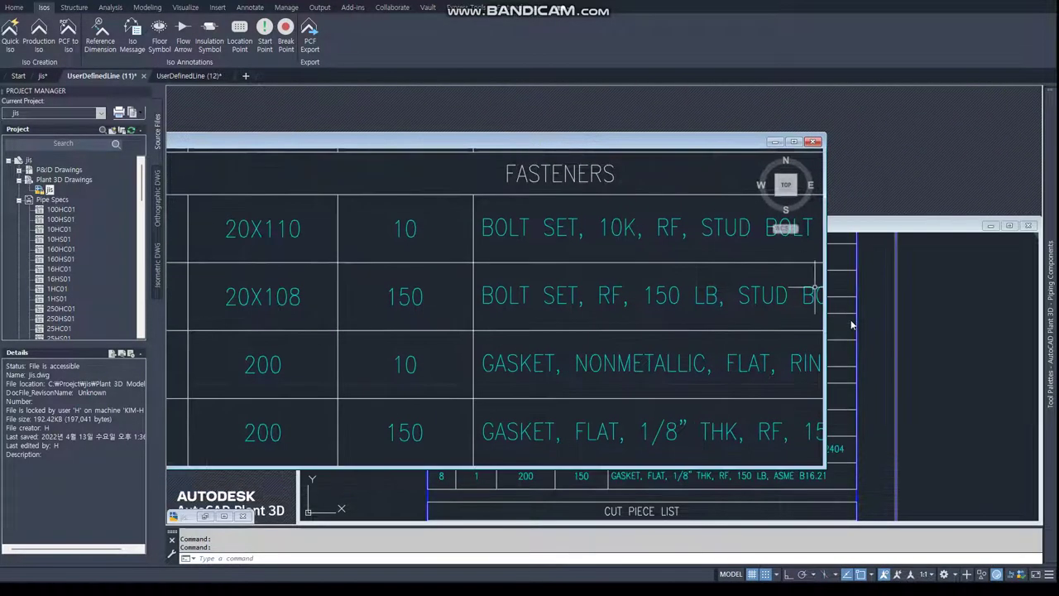
{"action": "left_click", "coordinate": [952, 224]}
{"action": "left_click_drag", "start_coordinate": [454, 226], "coordinate": [621, 150]}
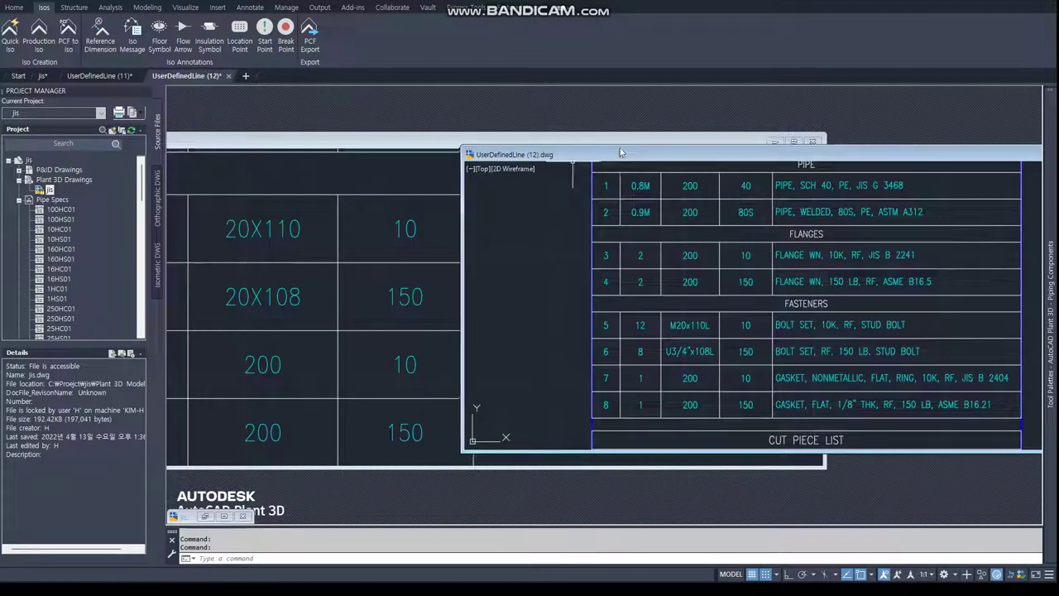
Zoom both iso drawings to the fastener rows to compare the bolt descriptions
{"action": "scroll", "coordinate": [688, 336], "scroll_direction": "up", "scroll_amount": 3}
{"action": "scroll", "coordinate": [688, 336], "scroll_direction": "up", "scroll_amount": 1}
{"action": "middle_click_drag", "start_coordinate": [687, 336], "coordinate": [727, 310]}
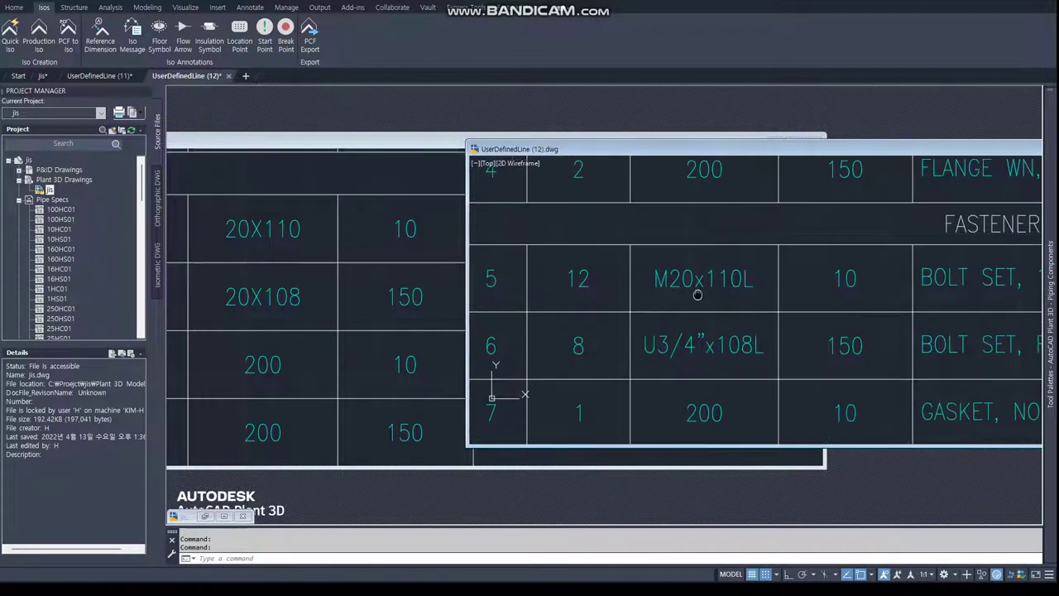
{"action": "left_click", "coordinate": [357, 307]}
{"action": "scroll", "coordinate": [368, 301], "scroll_direction": "down", "scroll_amount": 2}
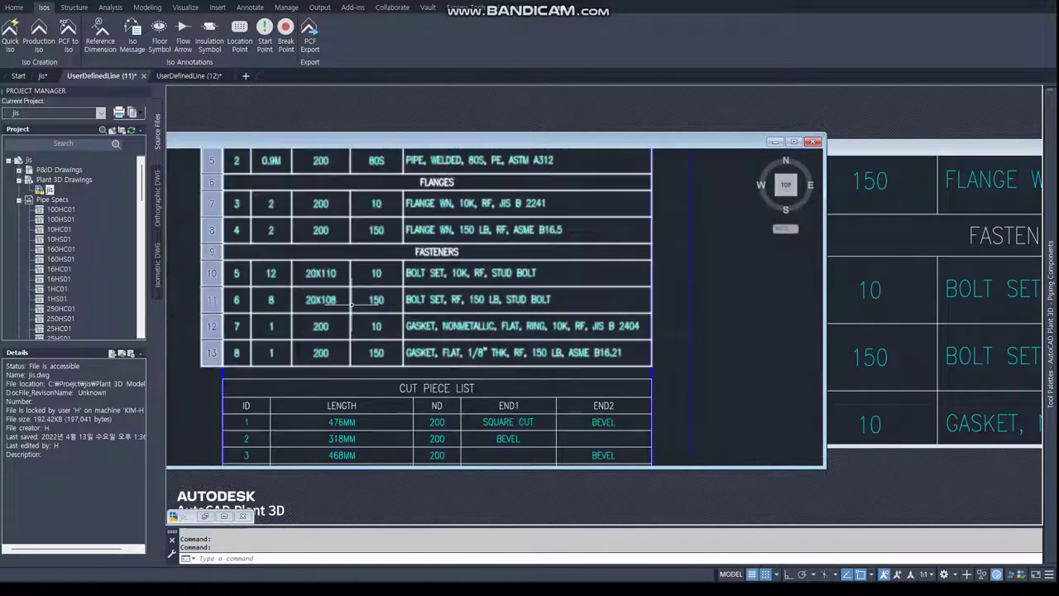
{"action": "left_click", "coordinate": [875, 301]}
{"action": "scroll", "coordinate": [779, 311], "scroll_direction": "up", "scroll_amount": 2}
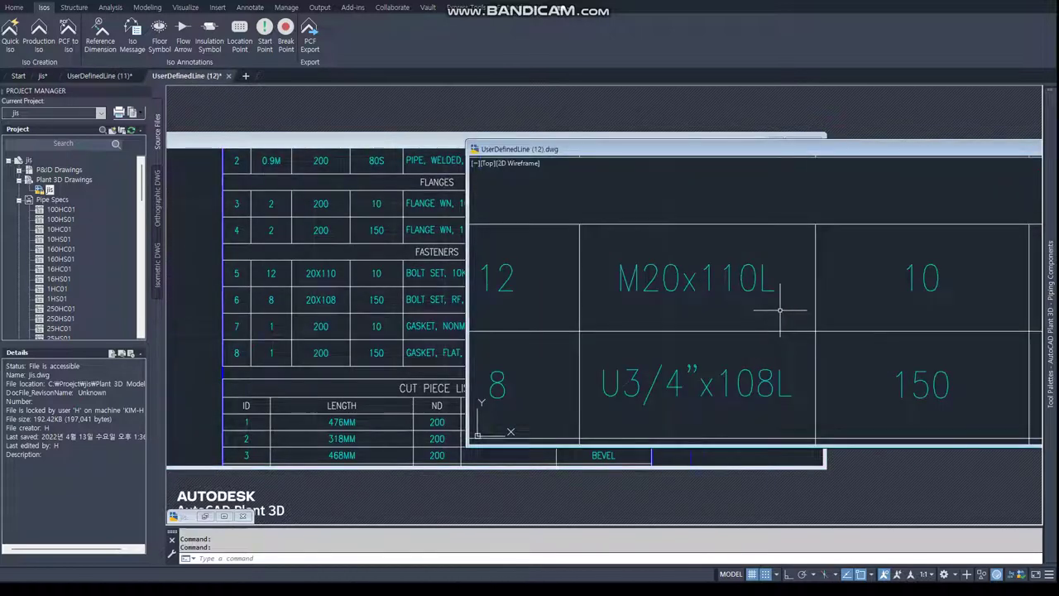
{"action": "scroll", "coordinate": [745, 311], "scroll_direction": "down", "scroll_amount": 2}
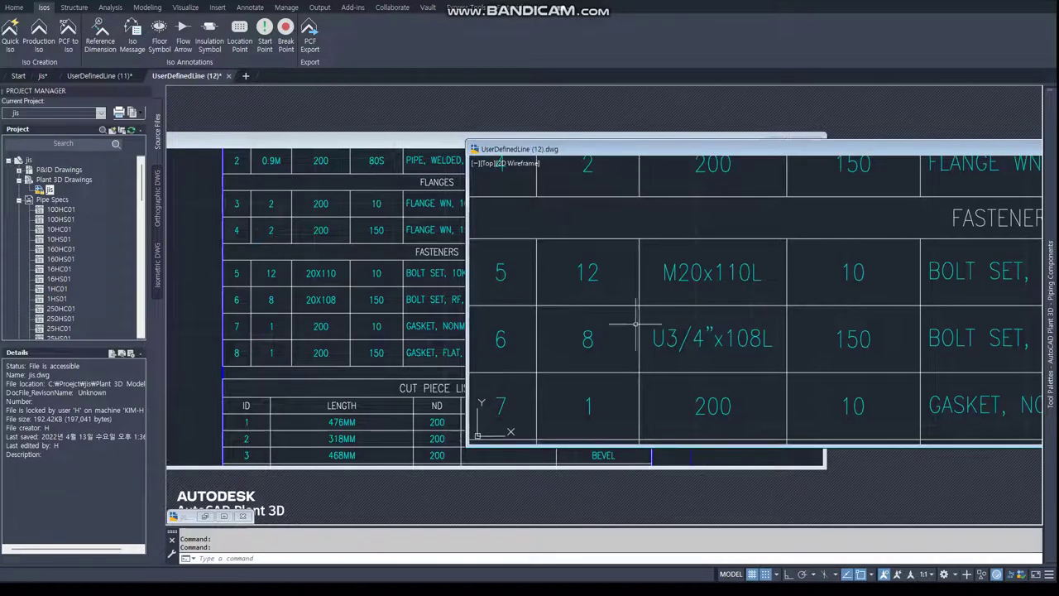